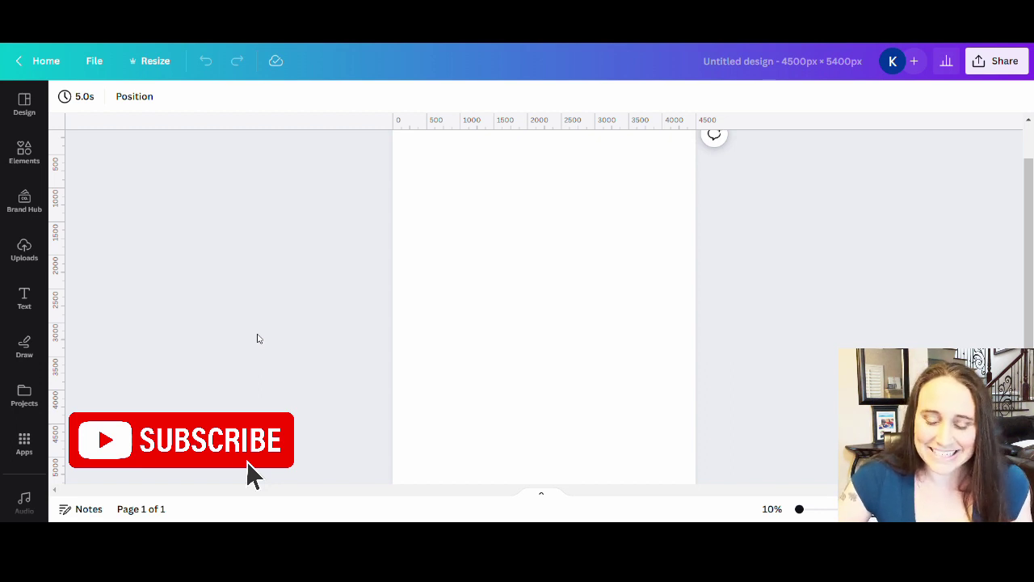
- Fill the page background with solid black from the Default colors
{"action": "left_click", "coordinate": [426, 318]}
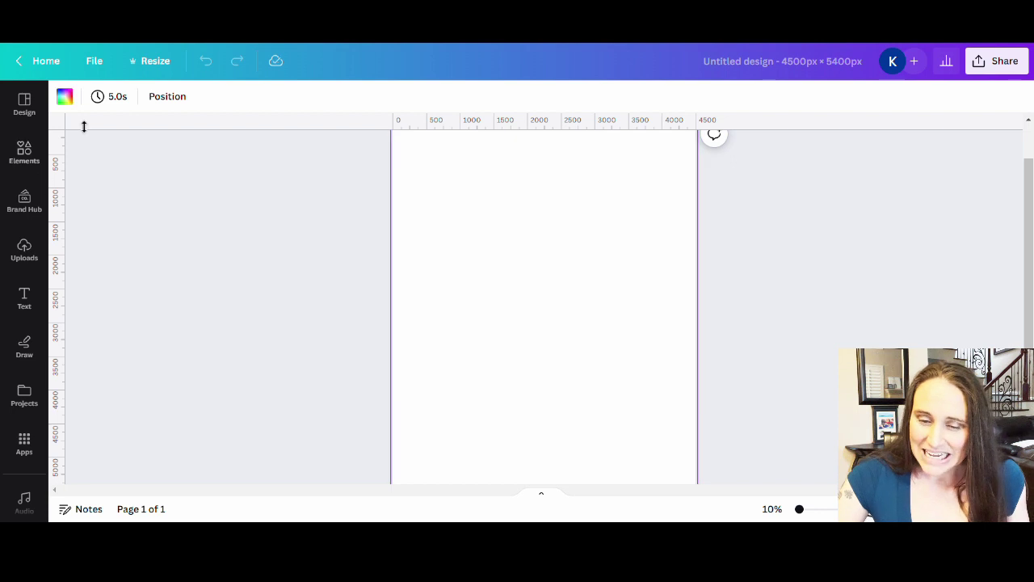
{"action": "left_click", "coordinate": [64, 96]}
{"action": "left_click", "coordinate": [78, 361]}
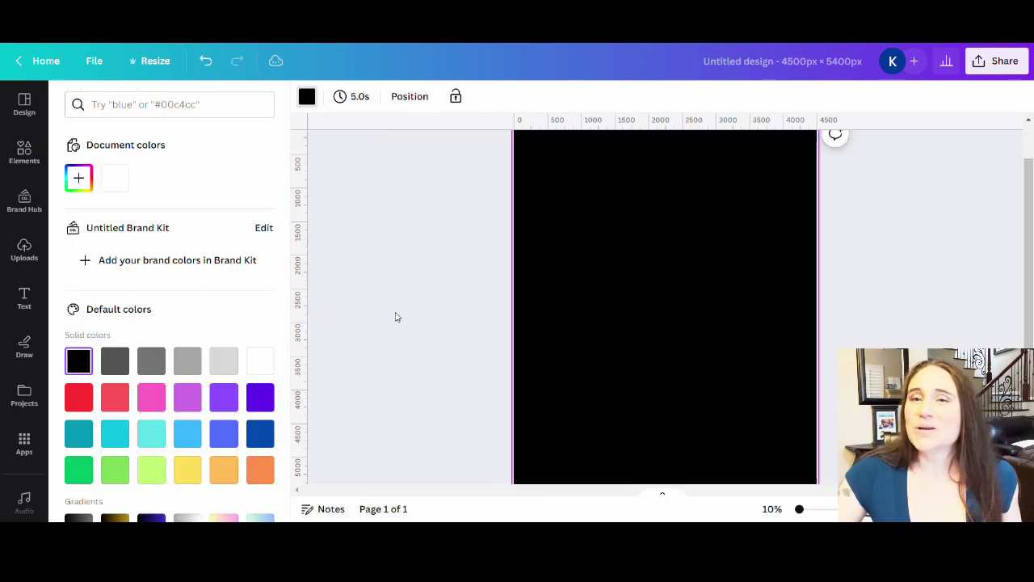
{"action": "left_click", "coordinate": [399, 315]}
{"action": "scroll", "coordinate": [613, 280], "scroll_direction": "up", "scroll_amount": 1}
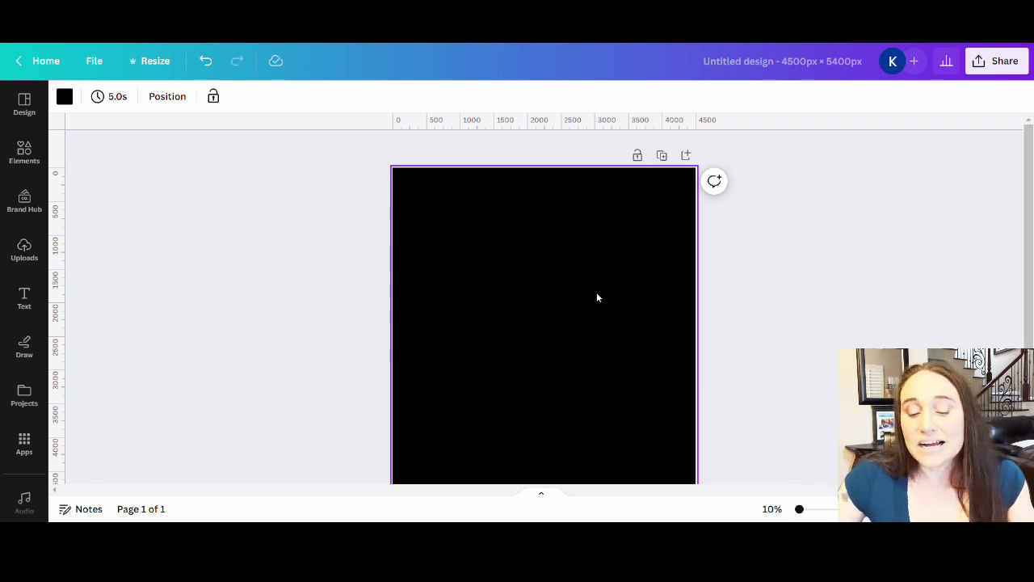
{"action": "scroll", "coordinate": [573, 296], "scroll_direction": "down", "scroll_amount": 1}
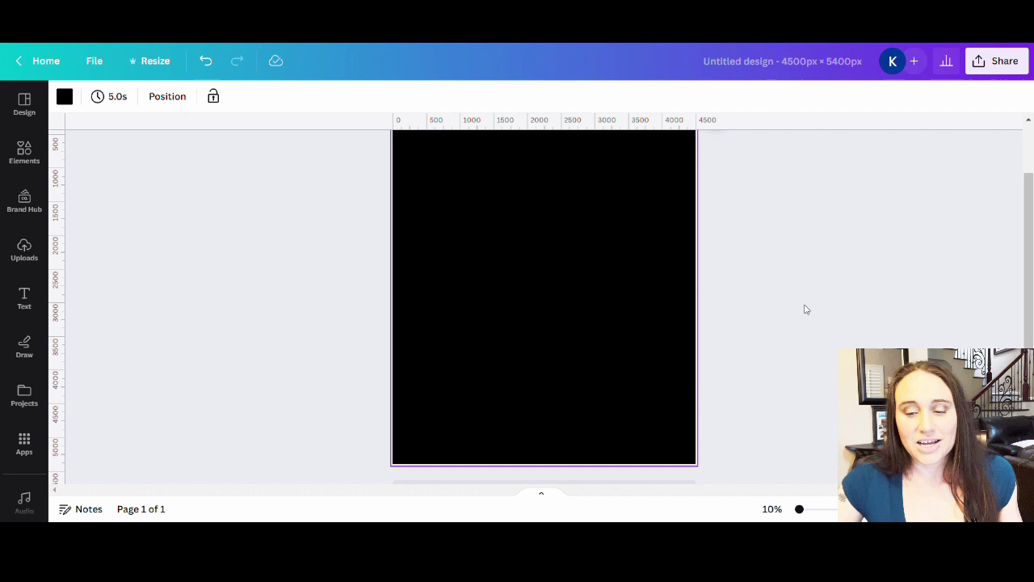
{"action": "scroll", "coordinate": [671, 302], "scroll_direction": "up", "scroll_amount": 1}
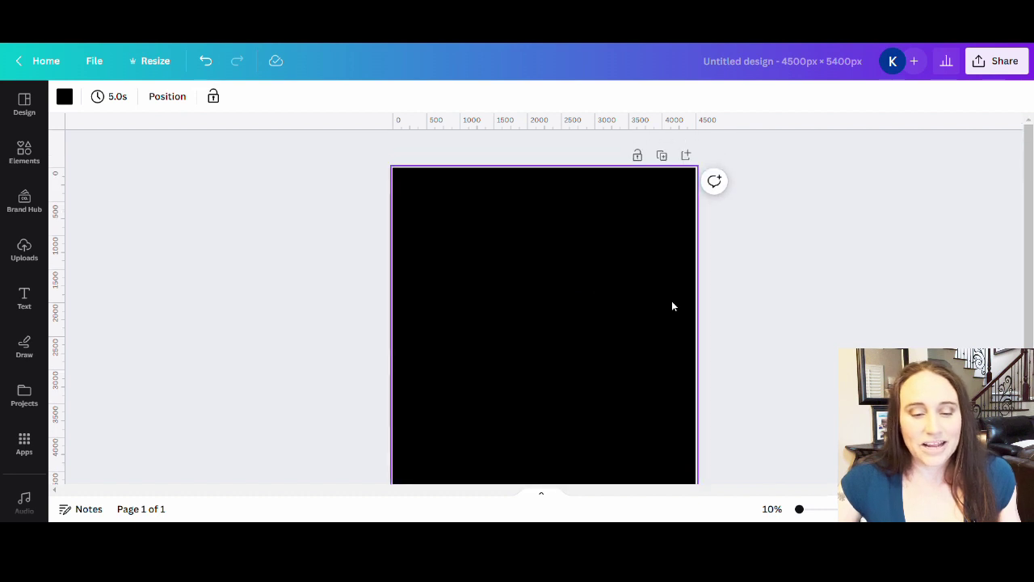
- Search the Elements library for 'capybara' and filter to Photos
{"action": "left_click", "coordinate": [27, 155]}
{"action": "left_click", "coordinate": [157, 109]}
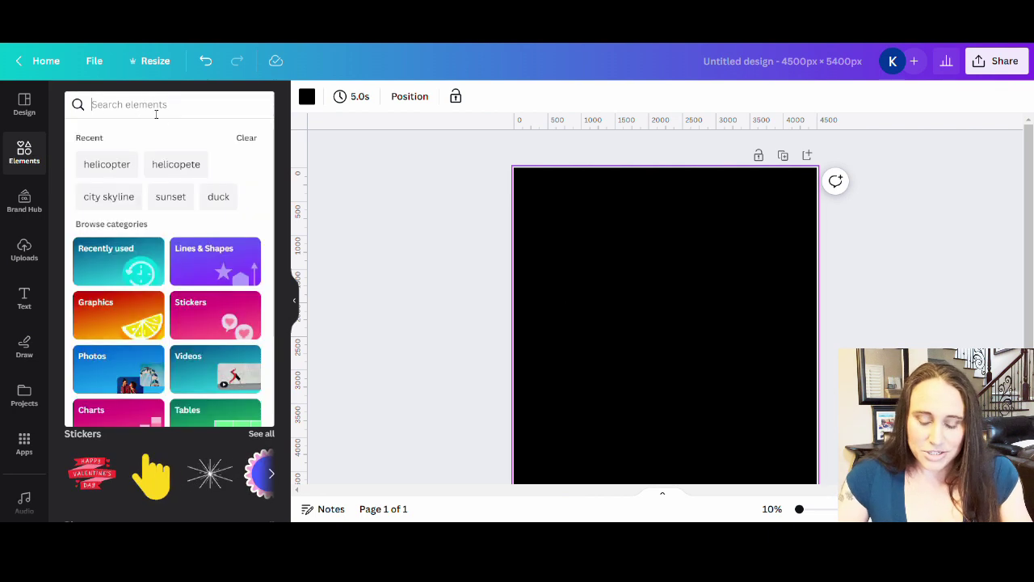
{"action": "type", "text": "ca"}
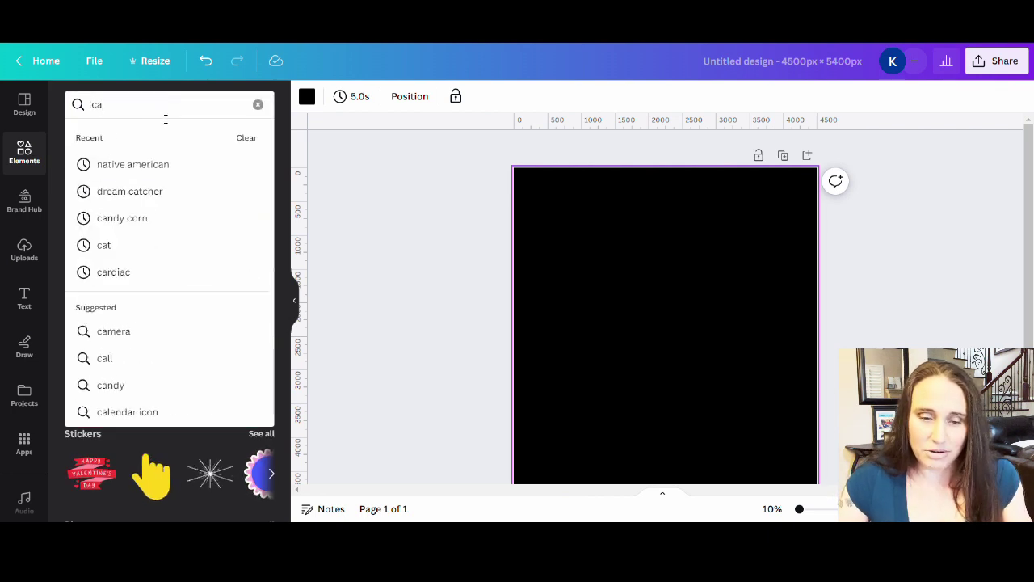
{"action": "type", "text": "pybara"}
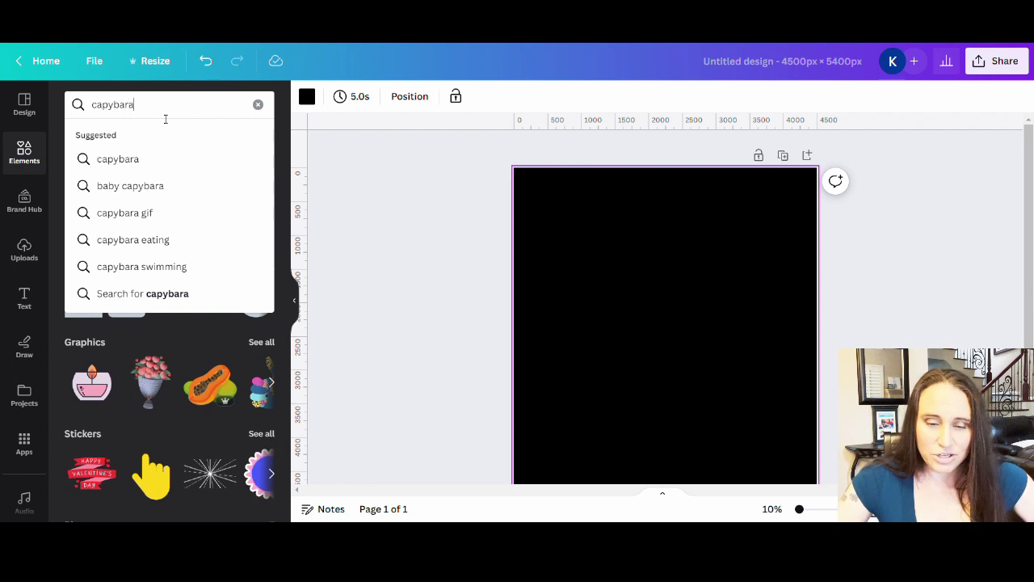
{"action": "key", "text": "Return"}
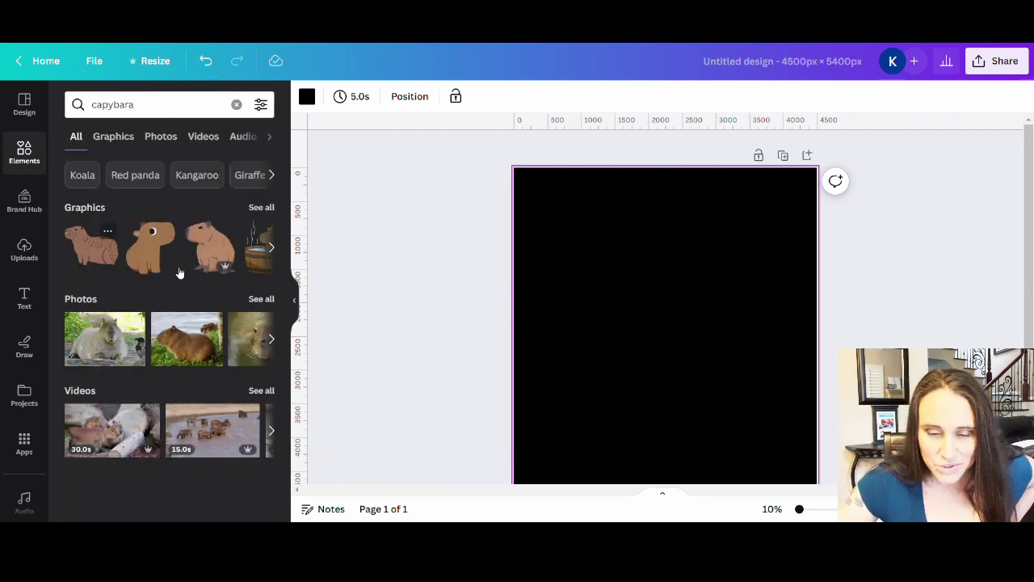
{"action": "left_click", "coordinate": [257, 298]}
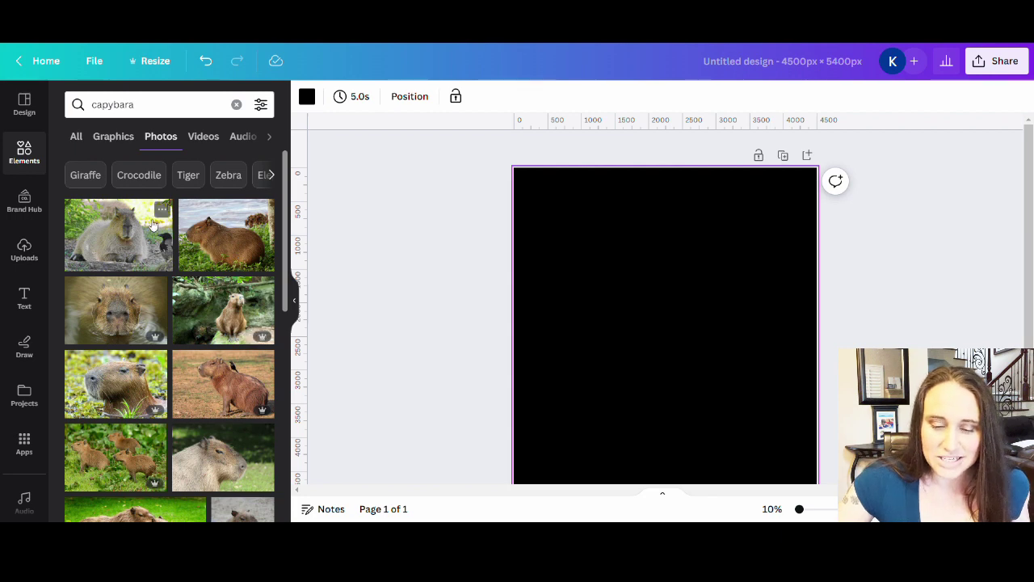
- Scroll the photo results and add the capybara sitting on a rock to the page
{"action": "scroll", "coordinate": [194, 267], "scroll_direction": "down", "scroll_amount": 3}
{"action": "scroll", "coordinate": [194, 267], "scroll_direction": "down", "scroll_amount": 1}
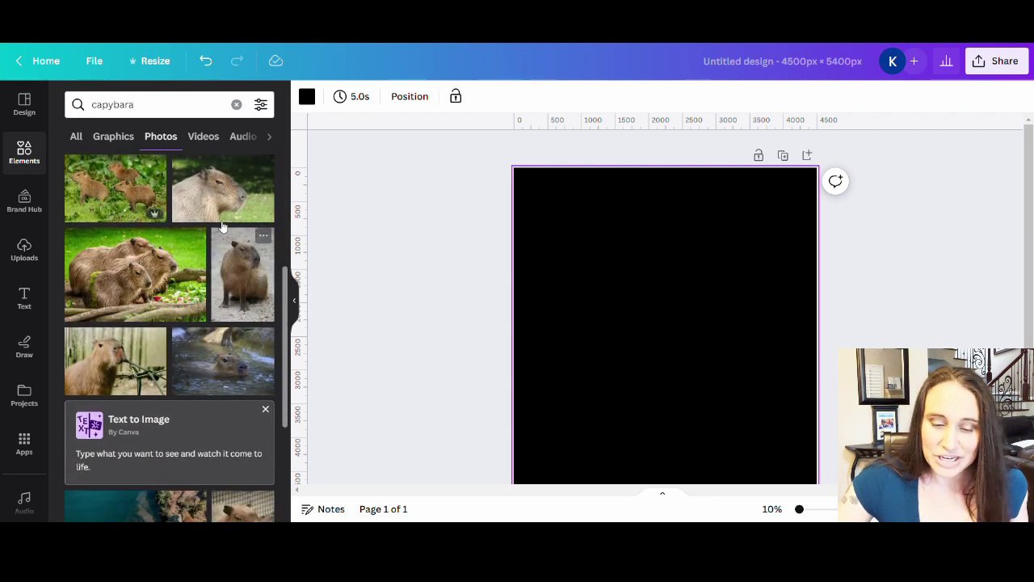
{"action": "scroll", "coordinate": [202, 243], "scroll_direction": "down", "scroll_amount": 3}
{"action": "scroll", "coordinate": [233, 384], "scroll_direction": "down", "scroll_amount": 3}
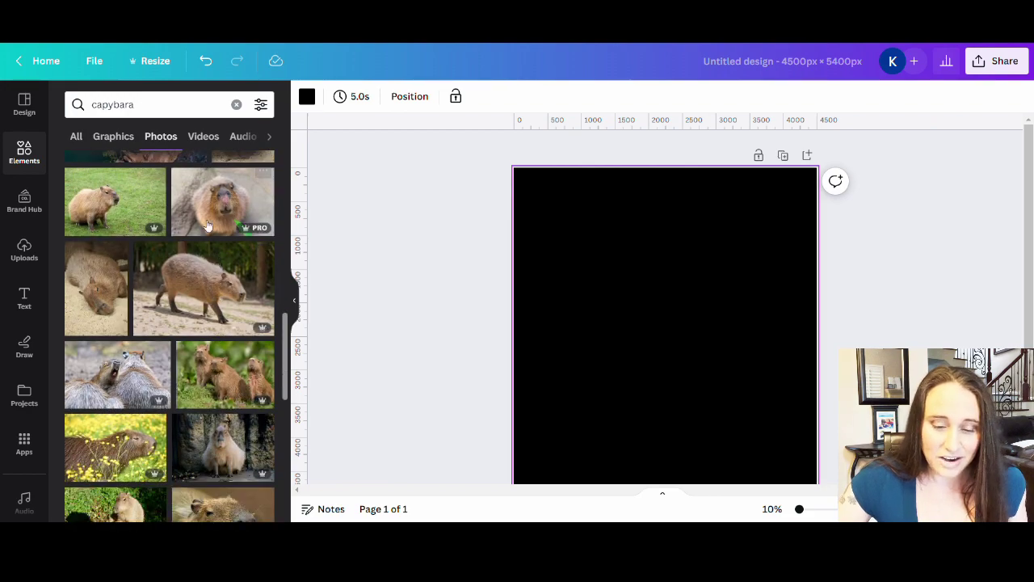
{"action": "scroll", "coordinate": [218, 339], "scroll_direction": "down", "scroll_amount": 2}
{"action": "scroll", "coordinate": [224, 389], "scroll_direction": "down", "scroll_amount": 6}
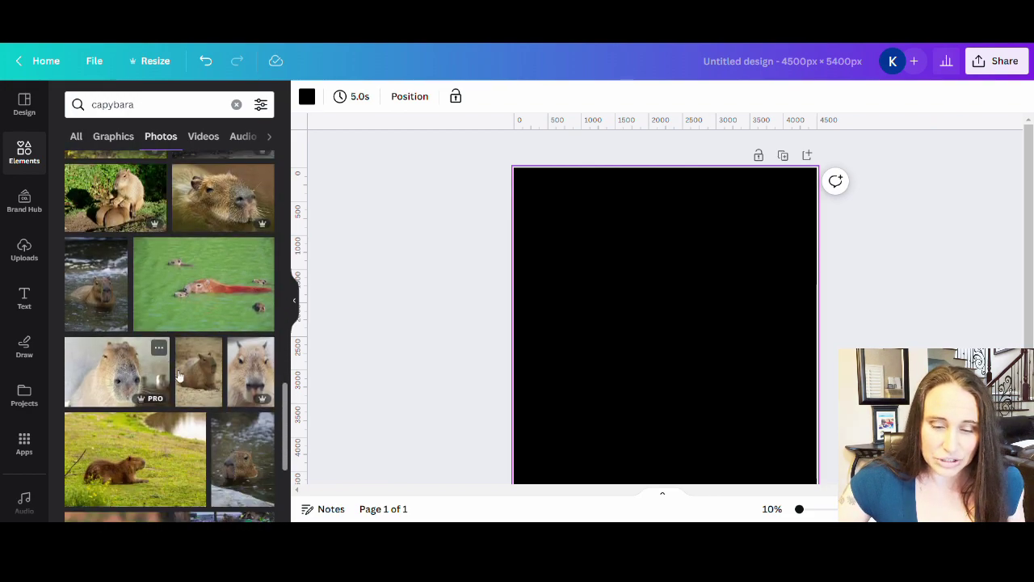
{"action": "scroll", "coordinate": [121, 315], "scroll_direction": "down", "scroll_amount": 4}
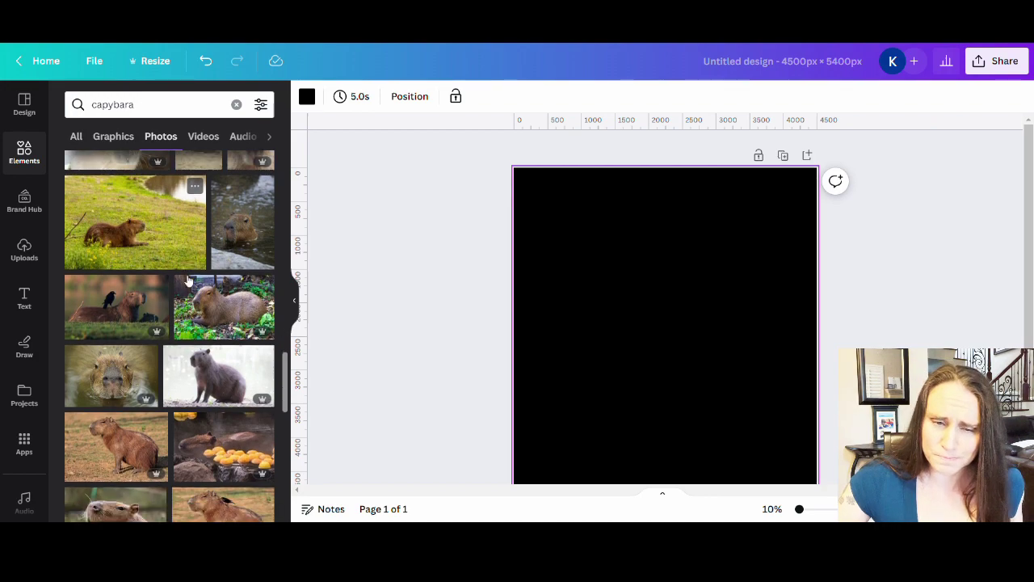
{"action": "scroll", "coordinate": [108, 330], "scroll_direction": "up", "scroll_amount": 5}
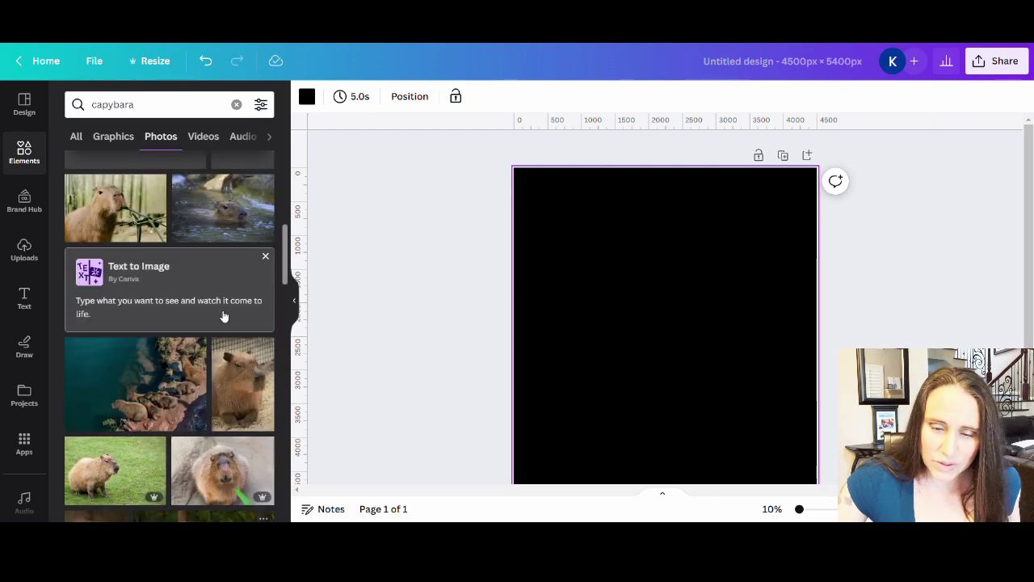
{"action": "scroll", "coordinate": [225, 322], "scroll_direction": "up", "scroll_amount": 3}
{"action": "scroll", "coordinate": [226, 319], "scroll_direction": "up", "scroll_amount": 2}
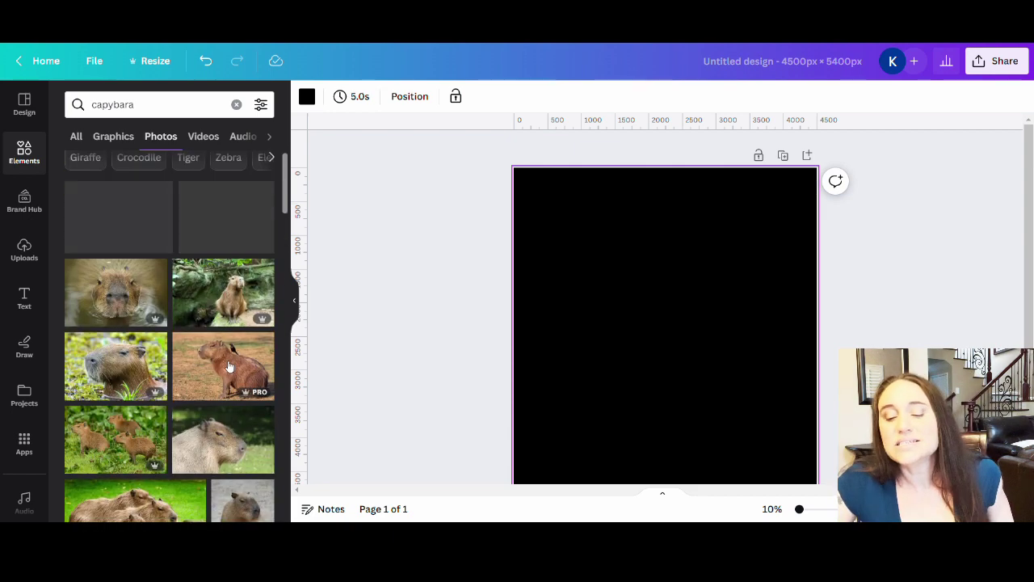
{"action": "left_click", "coordinate": [238, 312]}
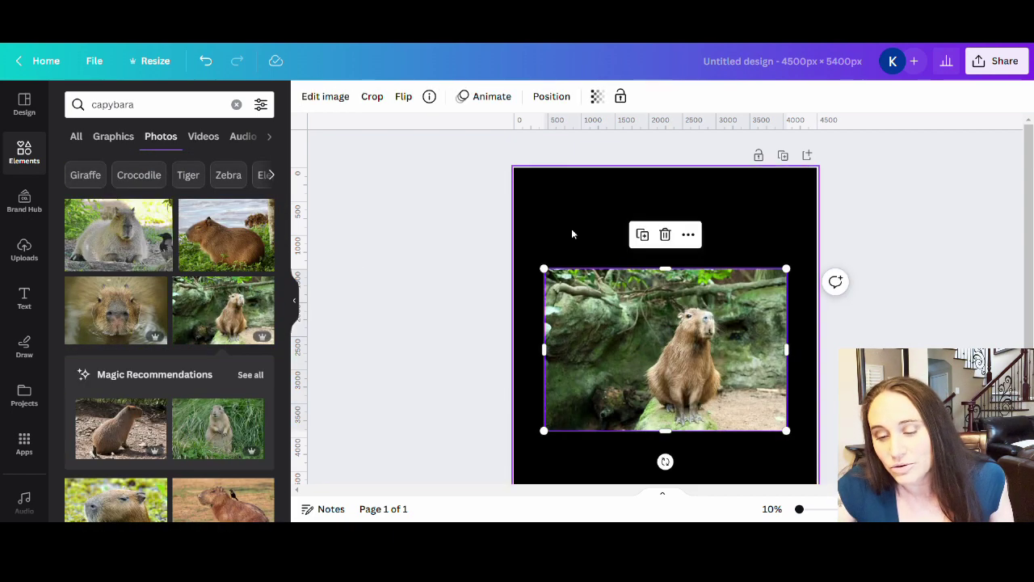
- Move the capybara photo up and remove its background with Background Remover
{"action": "left_click_drag", "start_coordinate": [717, 355], "coordinate": [704, 302]}
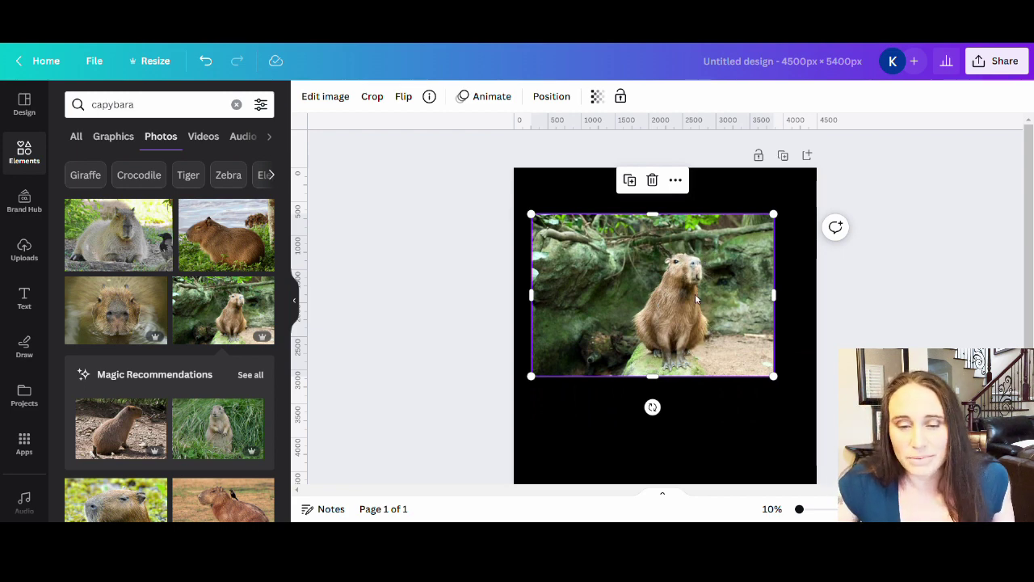
{"action": "left_click", "coordinate": [433, 305]}
{"action": "left_click", "coordinate": [635, 267]}
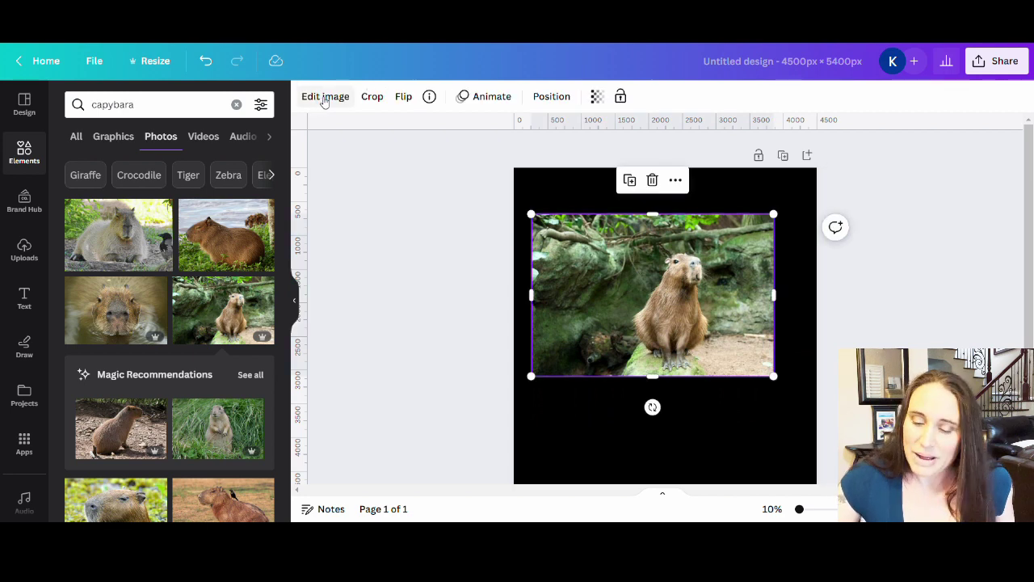
{"action": "left_click", "coordinate": [325, 98]}
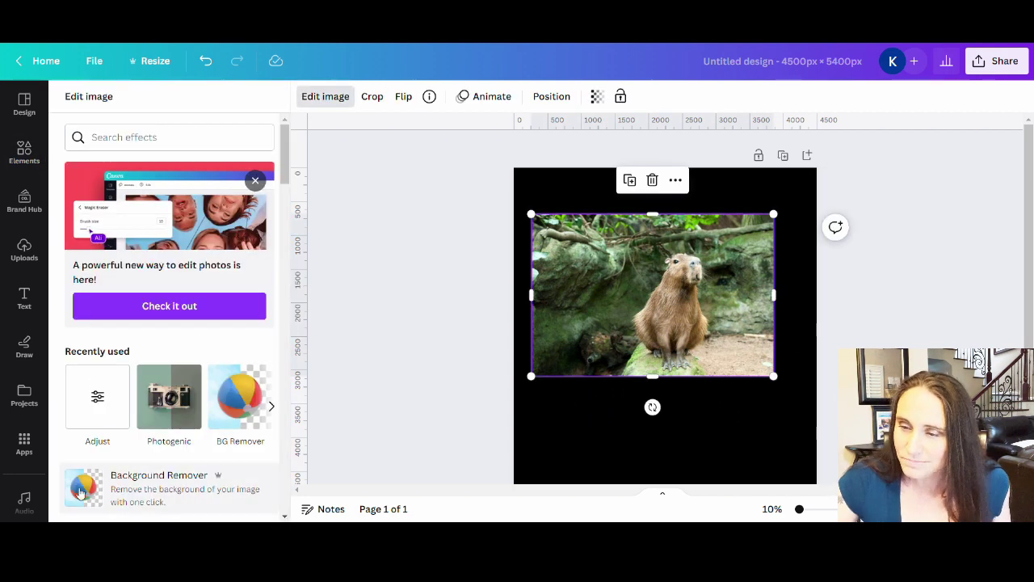
{"action": "left_click", "coordinate": [131, 497]}
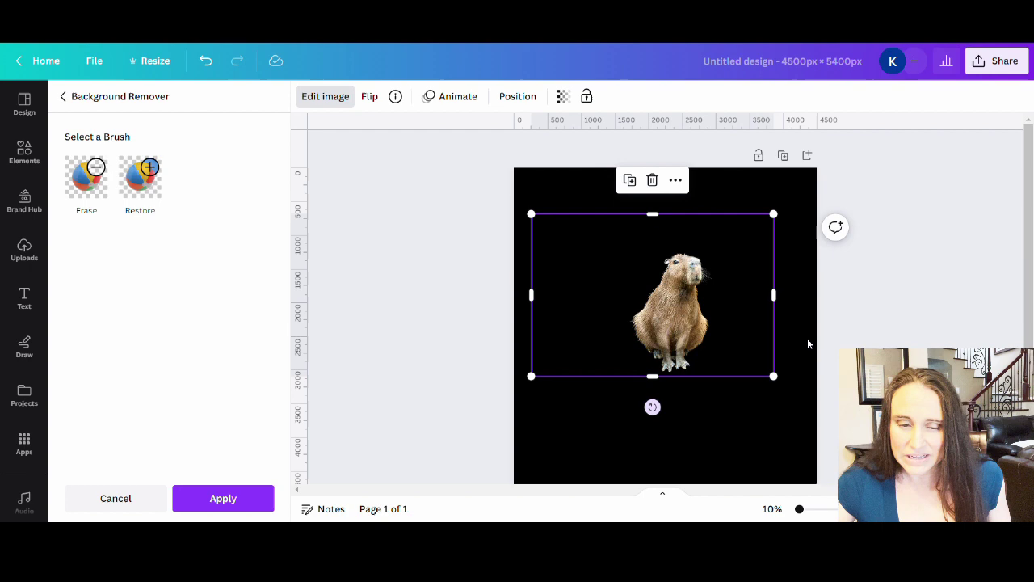
{"action": "left_click", "coordinate": [222, 499]}
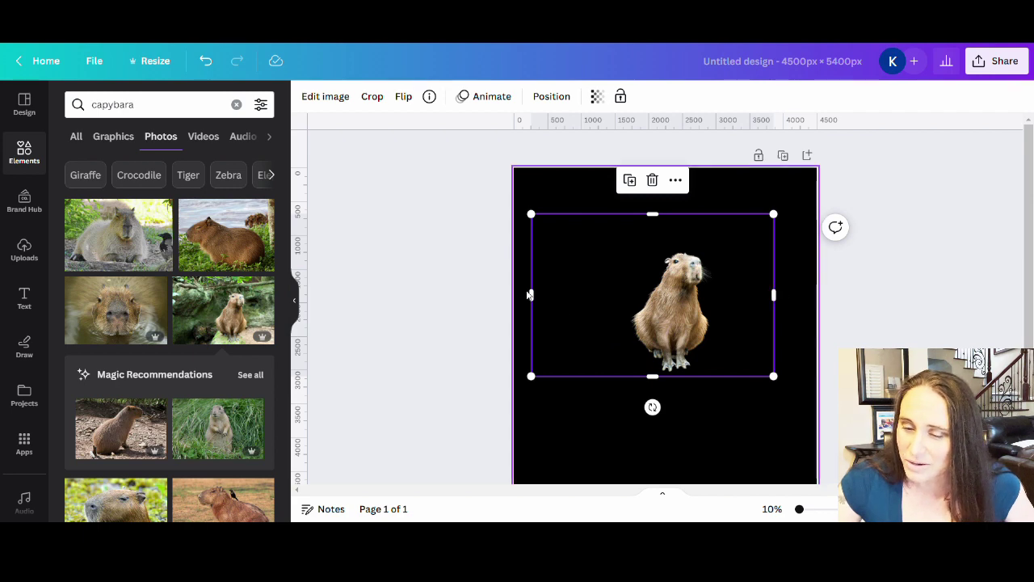
- Crop the cutout's empty left and right sides, enlarge it, and centre it horizontally
{"action": "left_click_drag", "start_coordinate": [539, 302], "coordinate": [590, 298]}
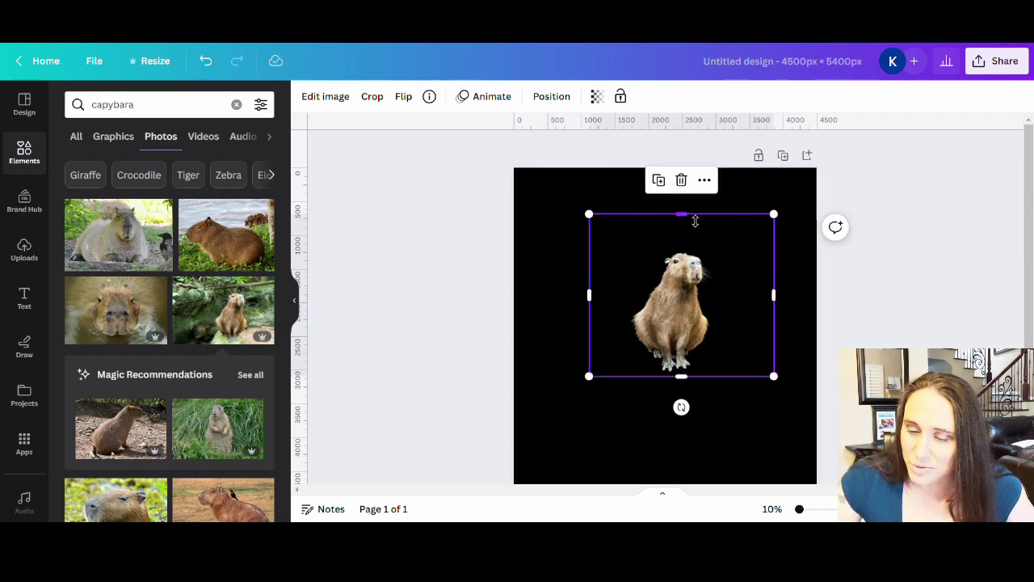
{"action": "left_click_drag", "start_coordinate": [685, 229], "coordinate": [686, 226]}
{"action": "left_click_drag", "start_coordinate": [780, 302], "coordinate": [744, 301]}
{"action": "left_click_drag", "start_coordinate": [599, 305], "coordinate": [607, 308]}
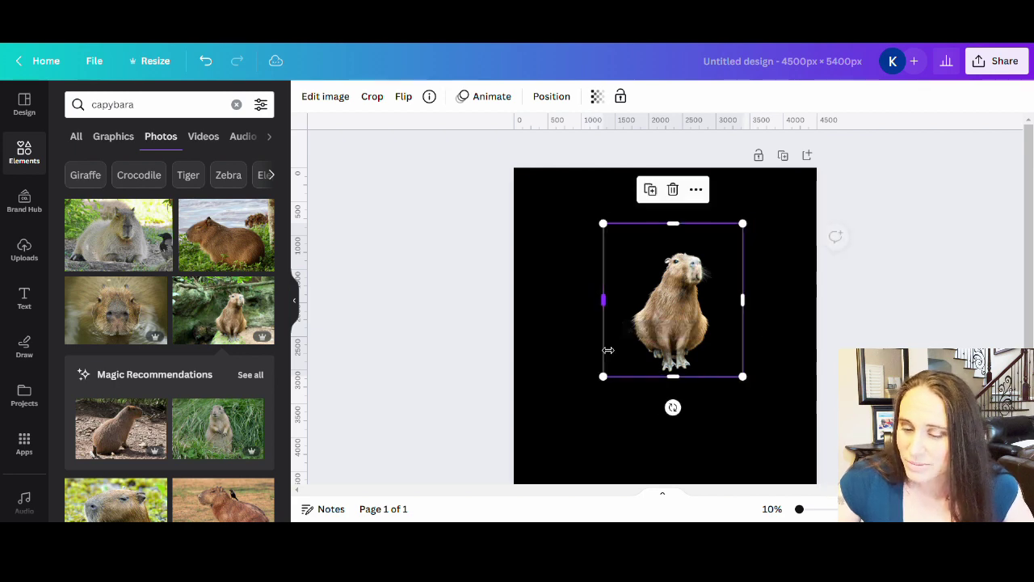
{"action": "left_click_drag", "start_coordinate": [601, 376], "coordinate": [541, 480]}
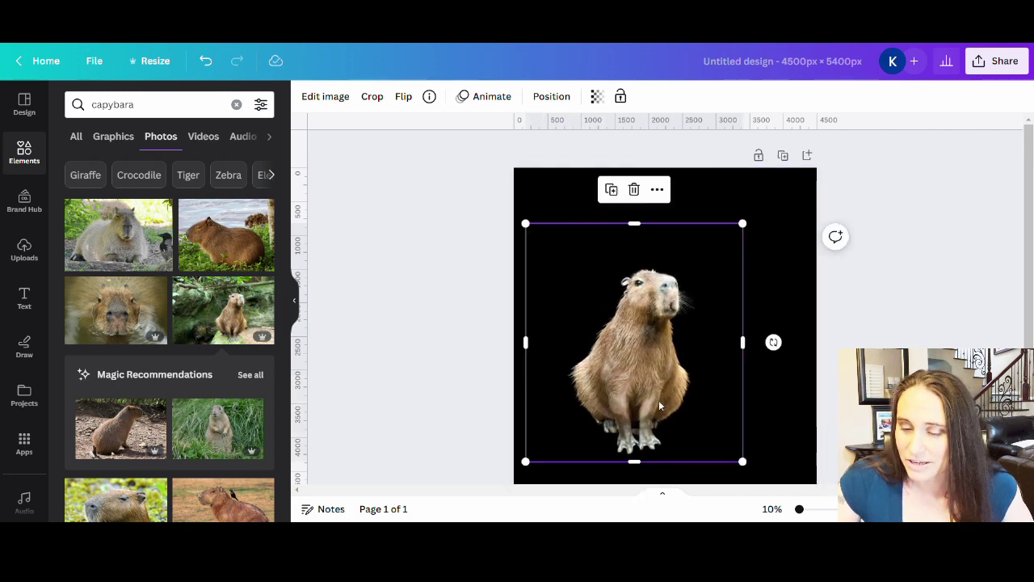
{"action": "left_click_drag", "start_coordinate": [627, 386], "coordinate": [658, 389]}
{"action": "left_click", "coordinate": [474, 363]}
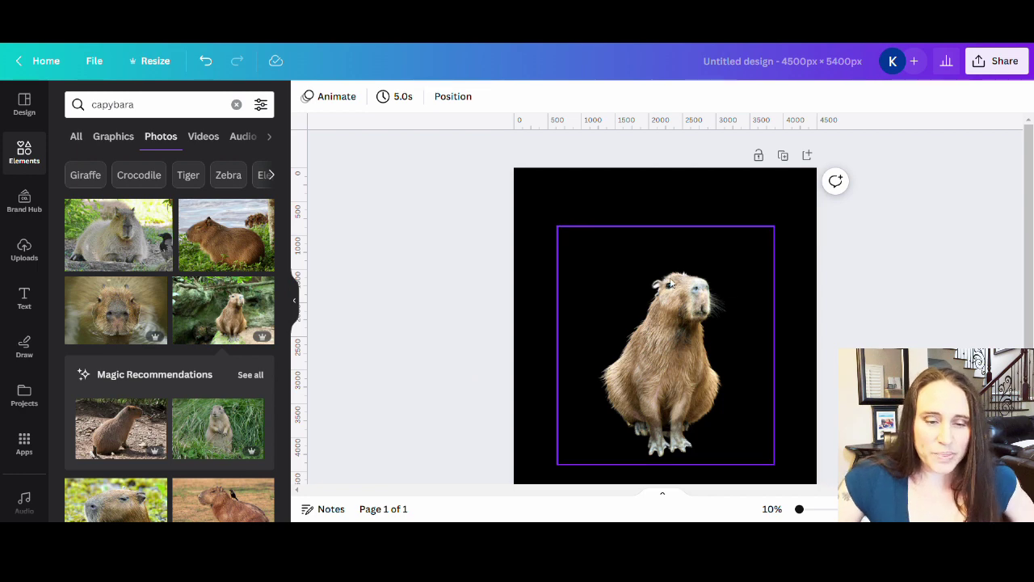
- Replace the element search term with 'retro sunset' and run the search
{"action": "left_click", "coordinate": [157, 105]}
{"action": "left_click_drag", "start_coordinate": [157, 105], "coordinate": [7, 89]}
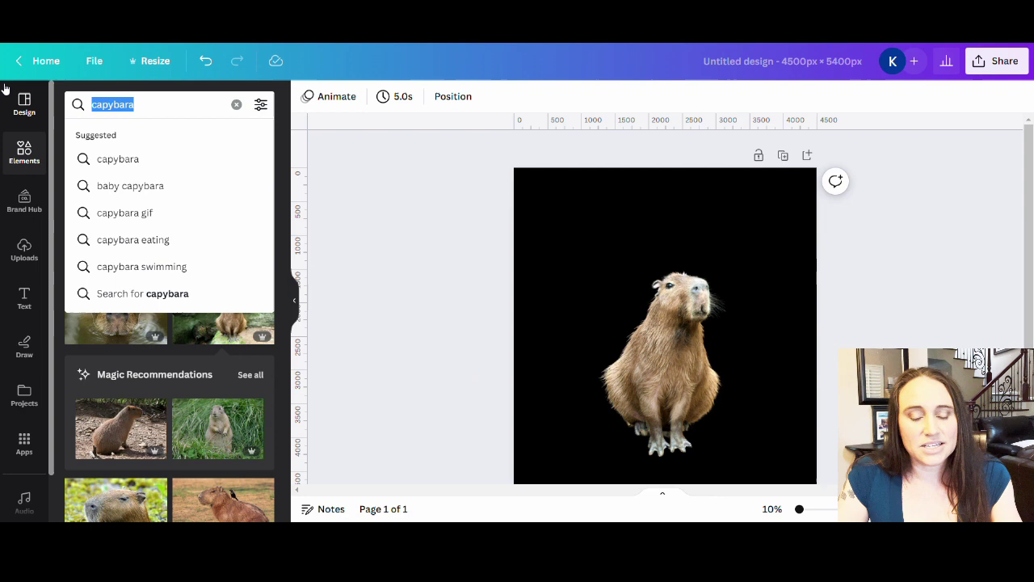
{"action": "type", "text": "r"}
{"action": "key", "text": "BackSpace"}
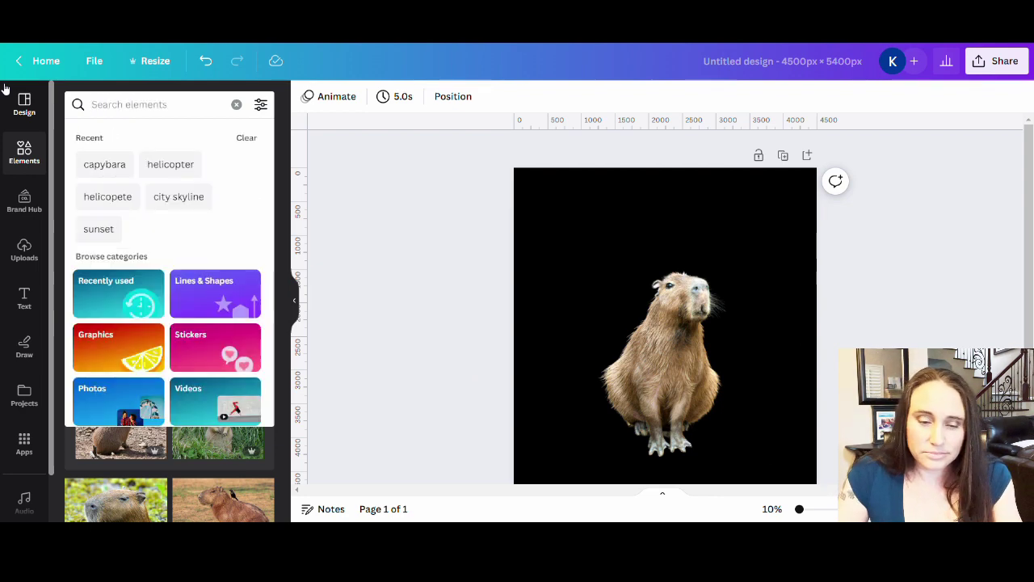
{"action": "type", "text": "retro sunset"}
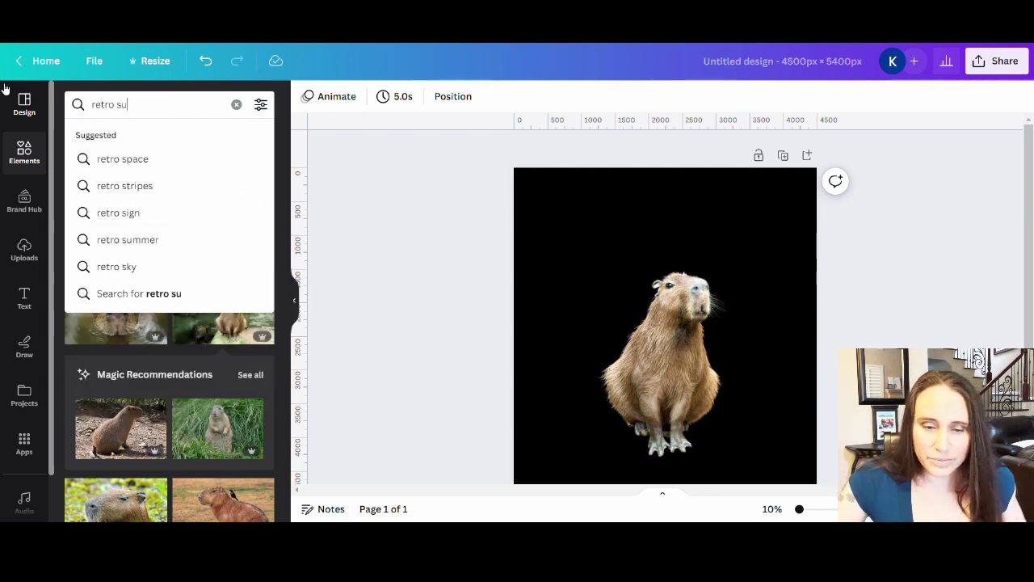
{"action": "key", "text": "Return"}
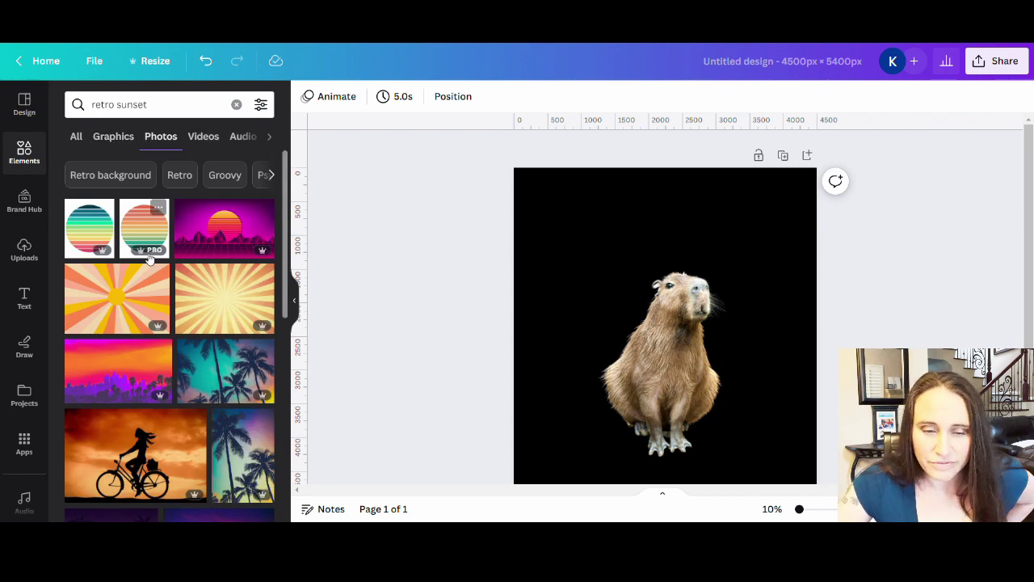
- Switch the results to Graphics and browse the retro sunset options
{"action": "left_click", "coordinate": [125, 142]}
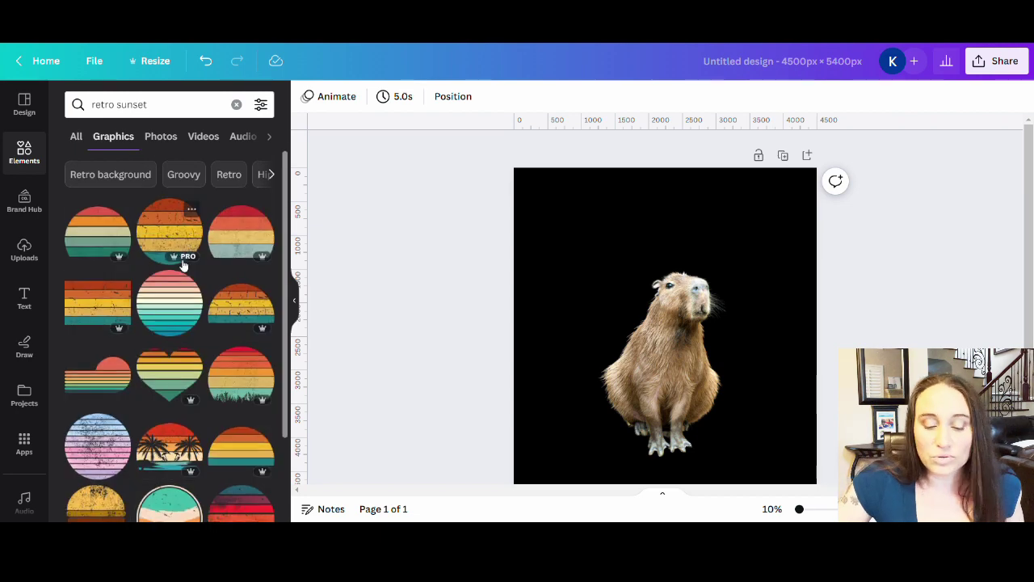
{"action": "scroll", "coordinate": [186, 242], "scroll_direction": "down", "scroll_amount": 1}
{"action": "scroll", "coordinate": [187, 199], "scroll_direction": "down", "scroll_amount": 2}
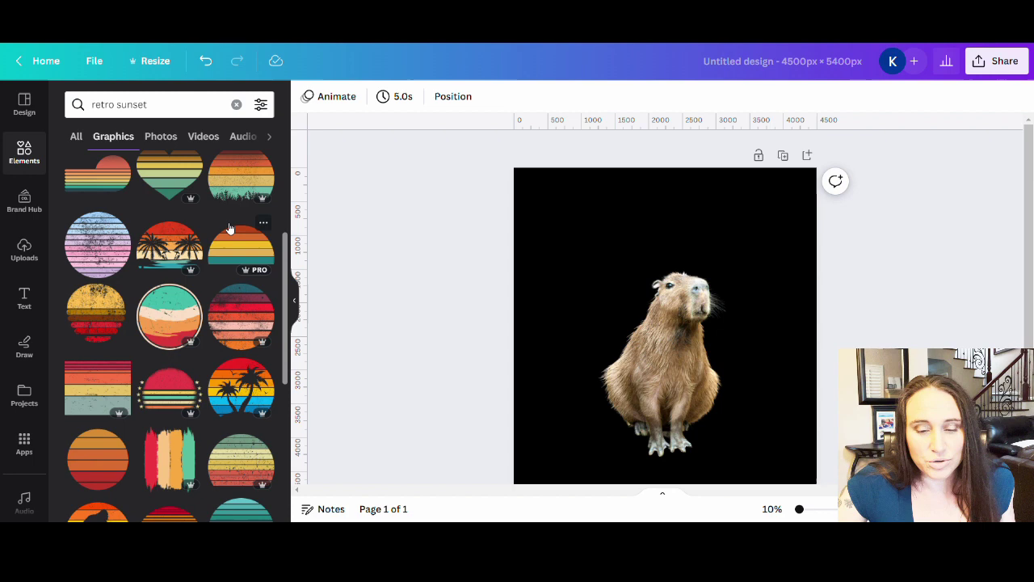
{"action": "scroll", "coordinate": [233, 218], "scroll_direction": "down", "scroll_amount": 1}
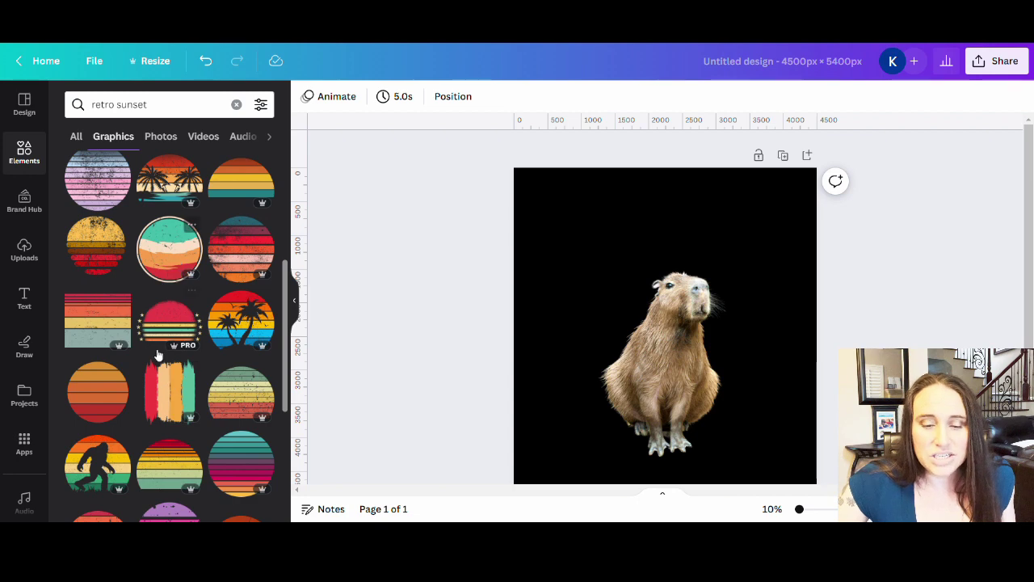
{"action": "scroll", "coordinate": [186, 279], "scroll_direction": "up", "scroll_amount": 1}
{"action": "scroll", "coordinate": [188, 277], "scroll_direction": "up", "scroll_amount": 1}
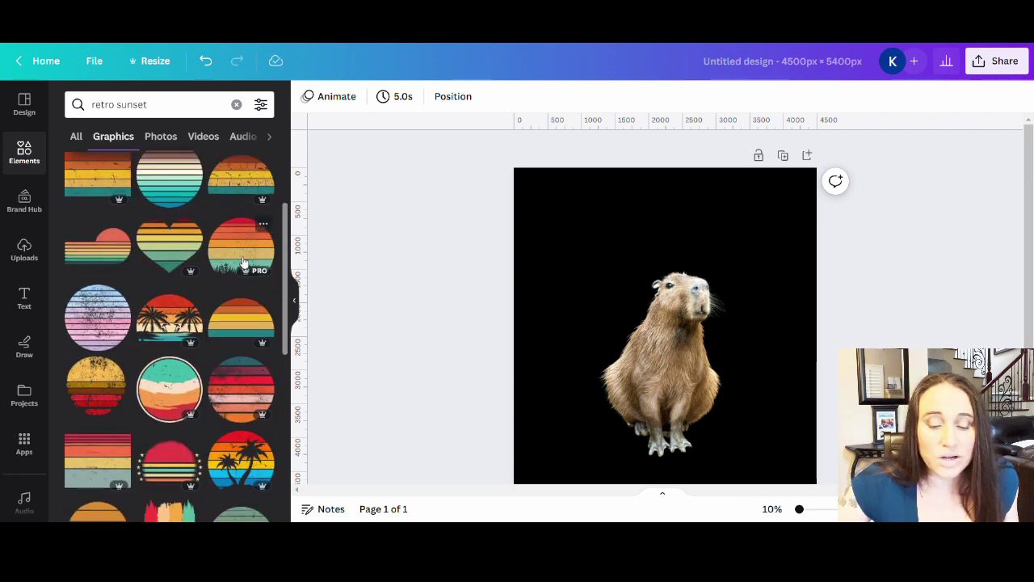
{"action": "scroll", "coordinate": [242, 290], "scroll_direction": "up", "scroll_amount": 2}
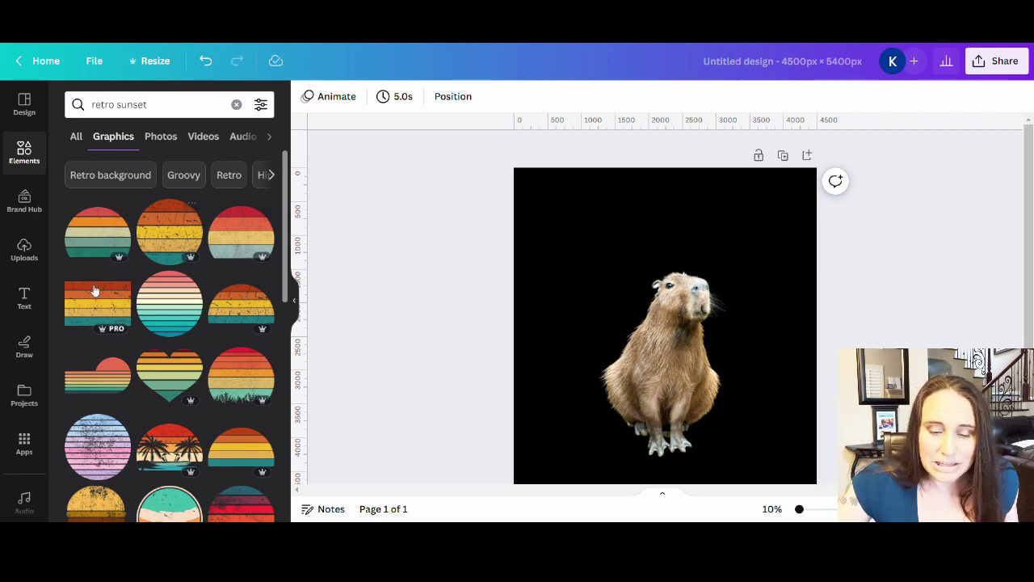
{"action": "scroll", "coordinate": [237, 317], "scroll_direction": "down", "scroll_amount": 3}
{"action": "scroll", "coordinate": [237, 318], "scroll_direction": "down", "scroll_amount": 2}
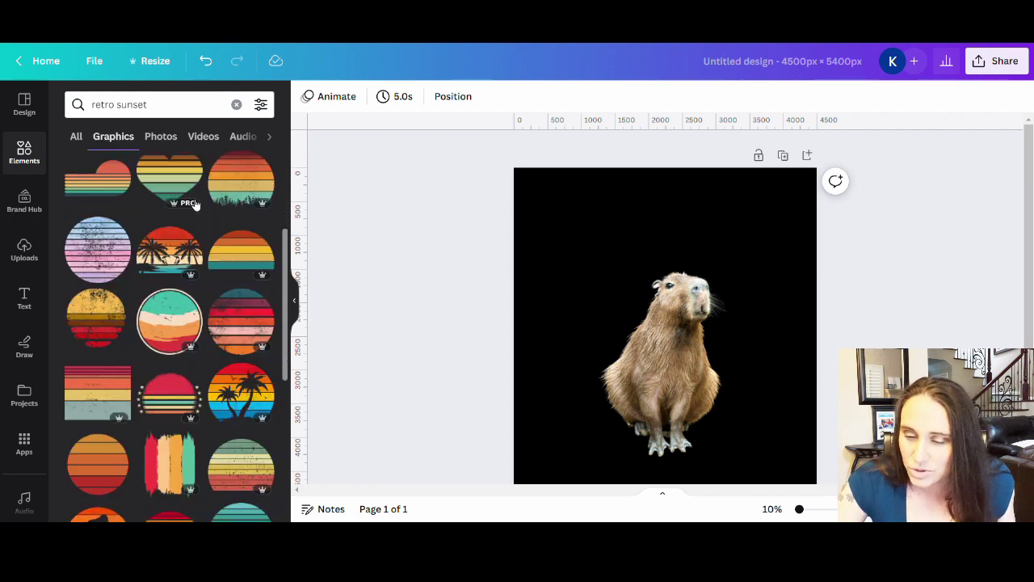
- Add the distressed retro sunset circle, enlarge it, and centre it on the page
{"action": "left_click", "coordinate": [188, 323]}
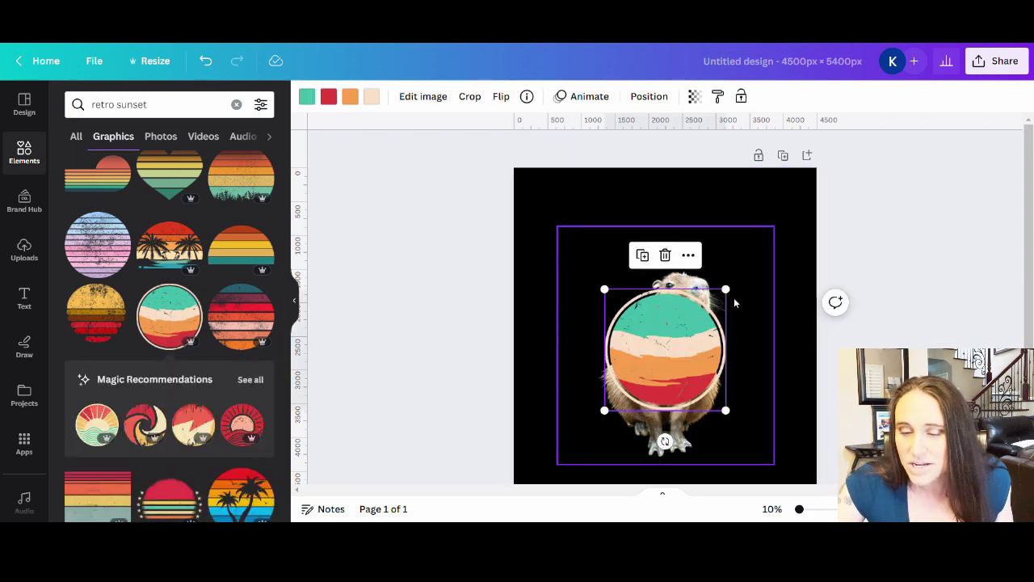
{"action": "left_click_drag", "start_coordinate": [736, 300], "coordinate": [818, 202]}
{"action": "left_click_drag", "start_coordinate": [725, 363], "coordinate": [676, 401]}
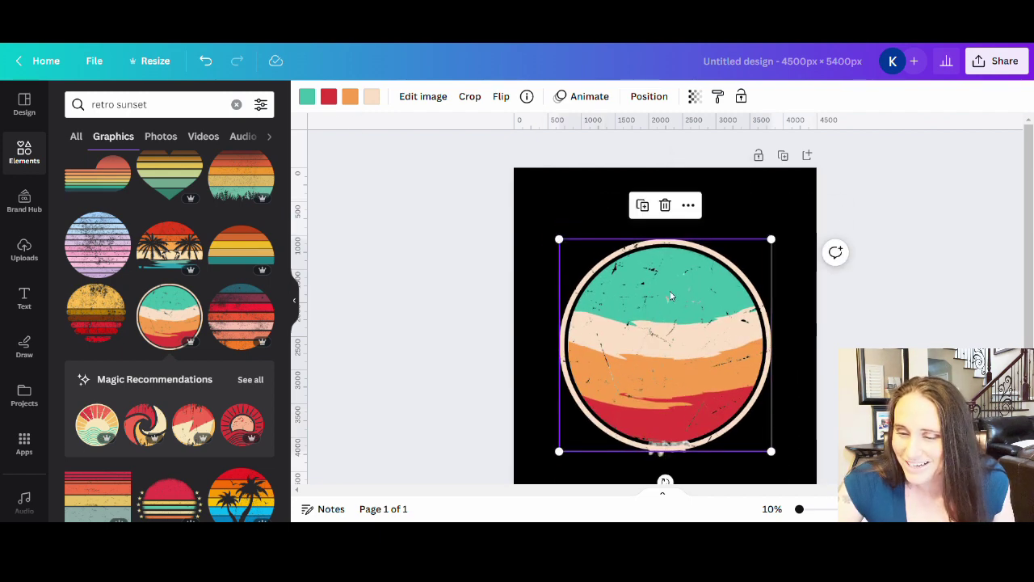
{"action": "left_click_drag", "start_coordinate": [782, 246], "coordinate": [800, 217]}
{"action": "left_click_drag", "start_coordinate": [755, 301], "coordinate": [741, 327]}
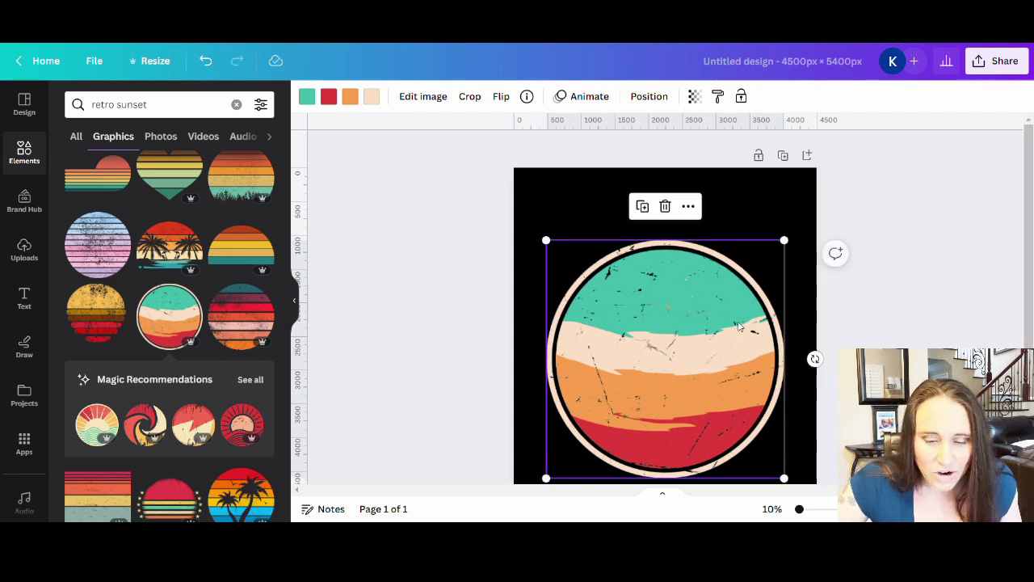
{"action": "left_click", "coordinate": [951, 305]}
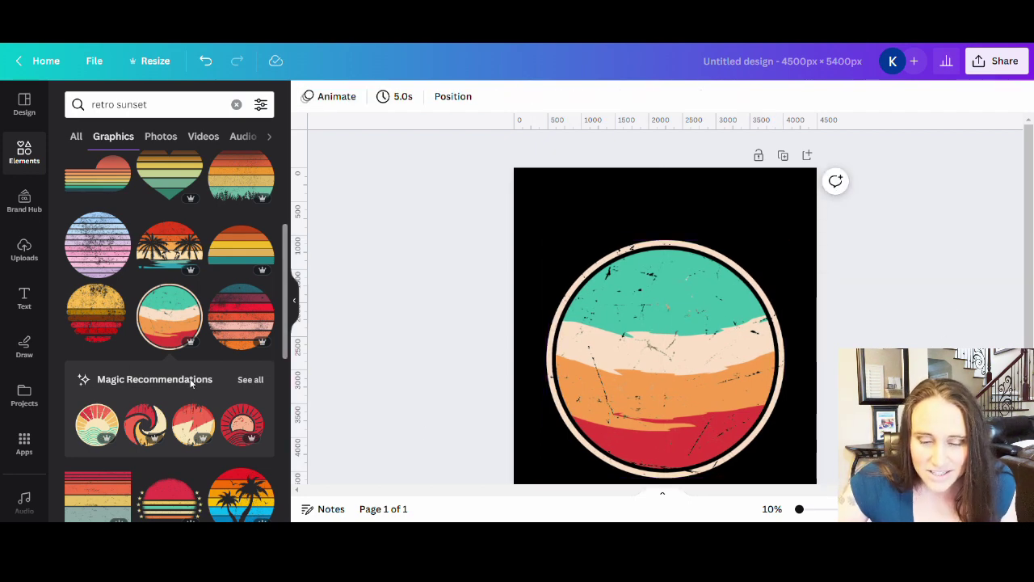
- Add the colourful paint-stroke graphic and move it lower on the circle
{"action": "scroll", "coordinate": [132, 343], "scroll_direction": "down", "scroll_amount": 5}
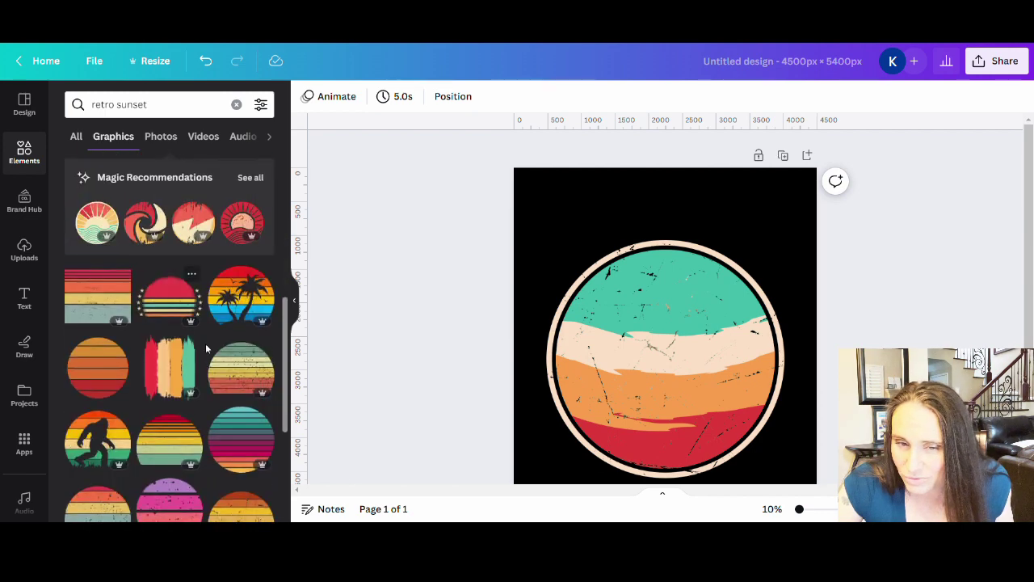
{"action": "left_click", "coordinate": [170, 375]}
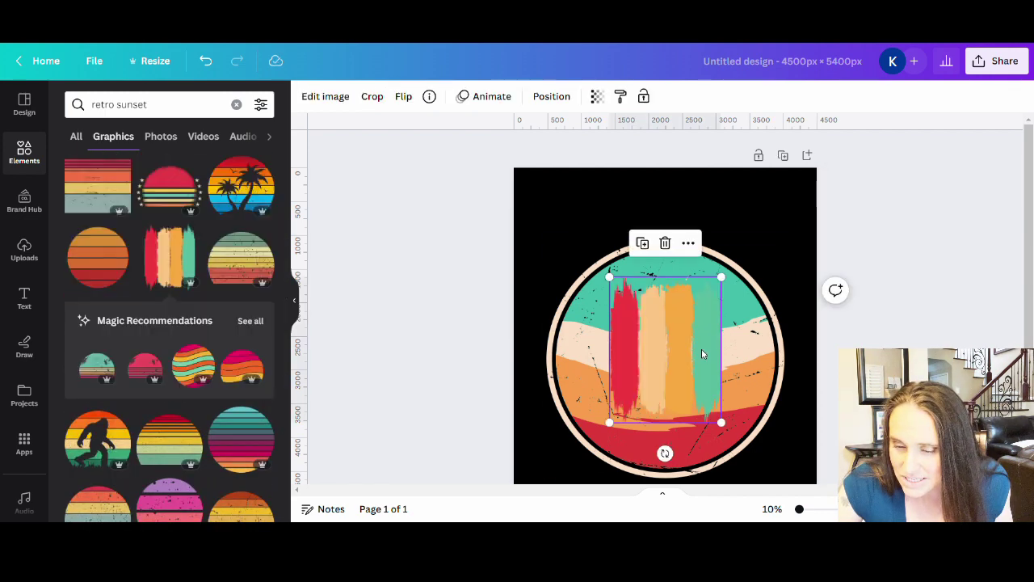
{"action": "left_click_drag", "start_coordinate": [676, 360], "coordinate": [676, 416]}
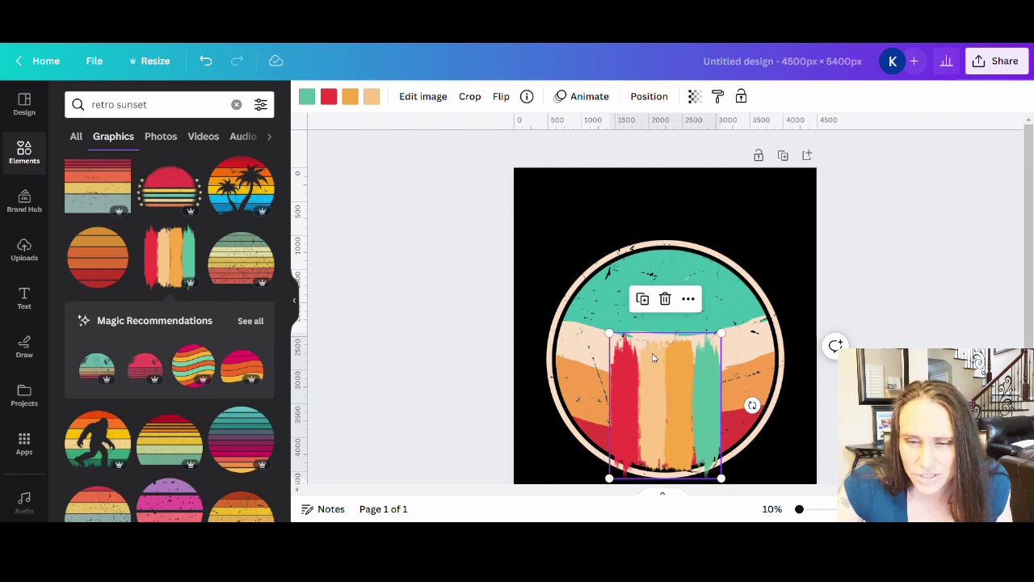
- Recolour the strokes' second stripe light peach (#fadfc5) and move them to the circle's lower left
{"action": "mouse_move", "coordinate": [647, 361]}
{"action": "left_mouse_down"}
{"action": "mouse_move", "coordinate": [610, 337]}
{"action": "mouse_move", "coordinate": [590, 302]}
{"action": "left_mouse_up"}
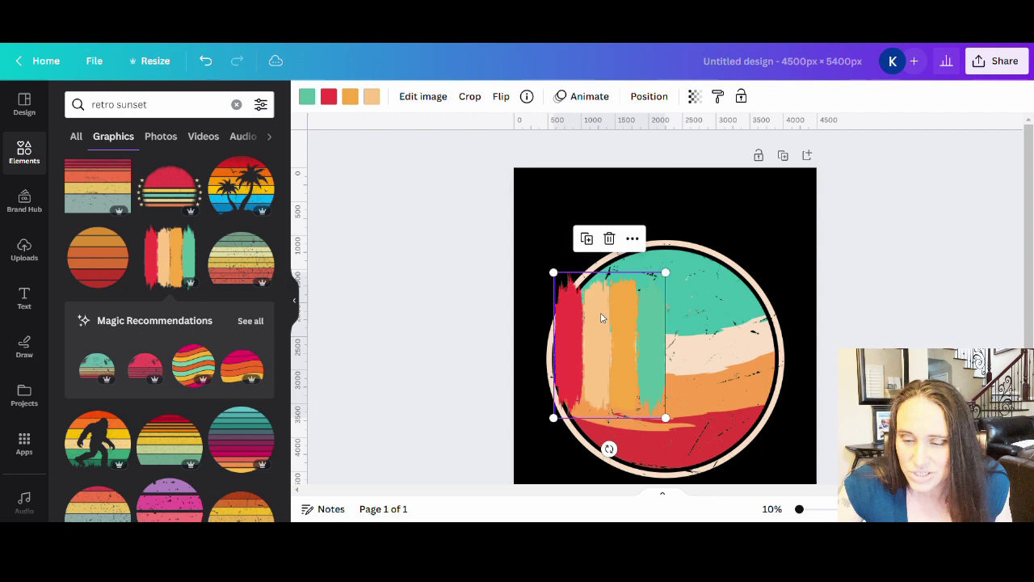
{"action": "left_click", "coordinate": [372, 98]}
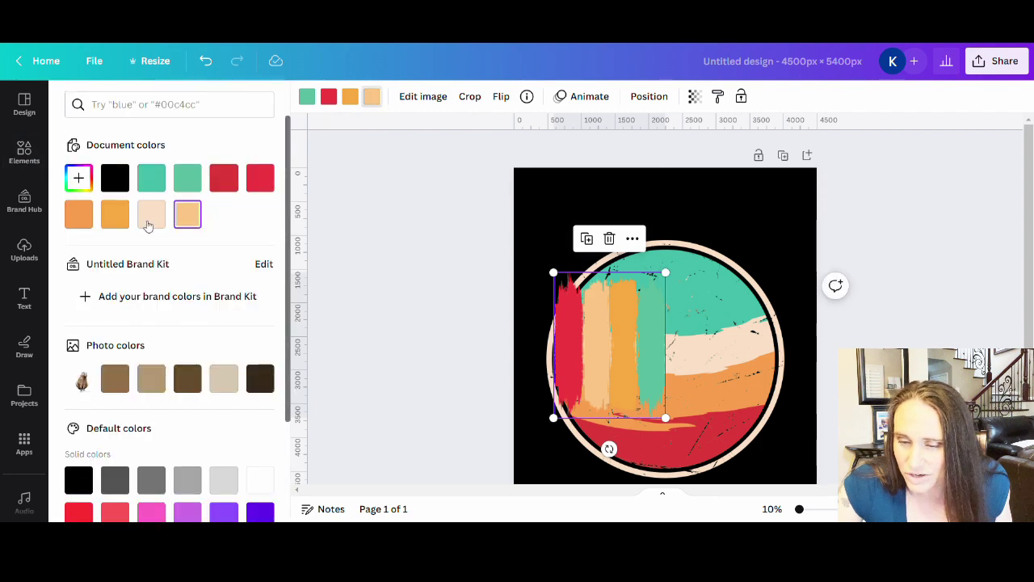
{"action": "left_click", "coordinate": [151, 214]}
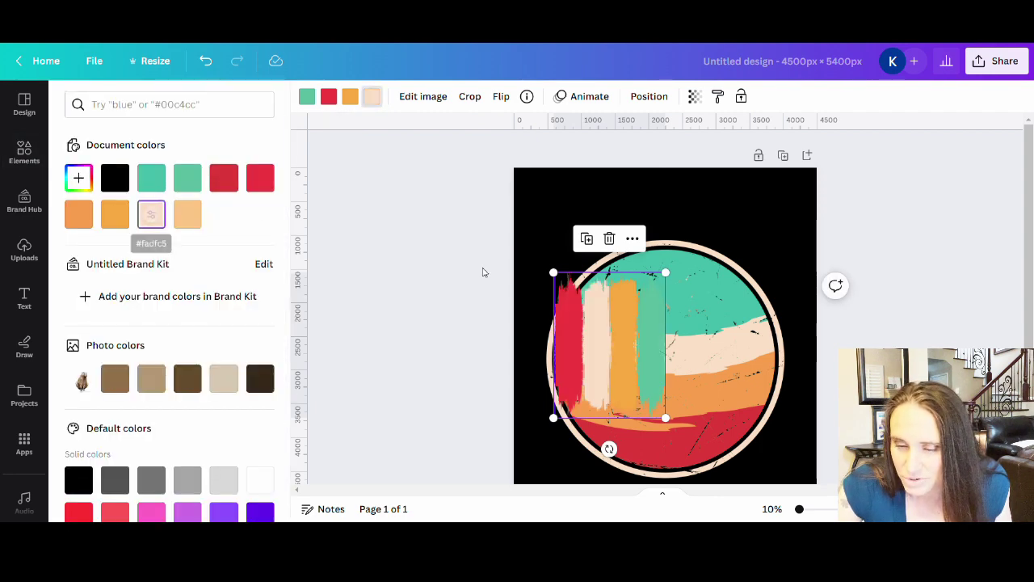
{"action": "mouse_move", "coordinate": [590, 365]}
{"action": "left_mouse_down"}
{"action": "mouse_move", "coordinate": [610, 381]}
{"action": "mouse_move", "coordinate": [633, 431]}
{"action": "mouse_move", "coordinate": [601, 440]}
{"action": "left_mouse_up"}
- Centre the paint strokes on the circle and enlarge them to fill the page
{"action": "left_click", "coordinate": [476, 368]}
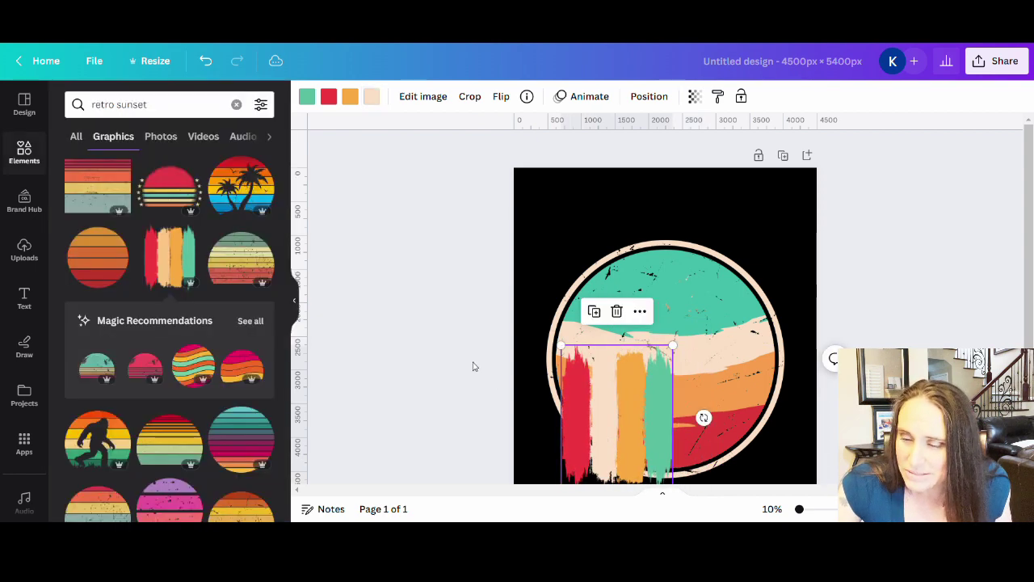
{"action": "left_click_drag", "start_coordinate": [652, 407], "coordinate": [696, 331]}
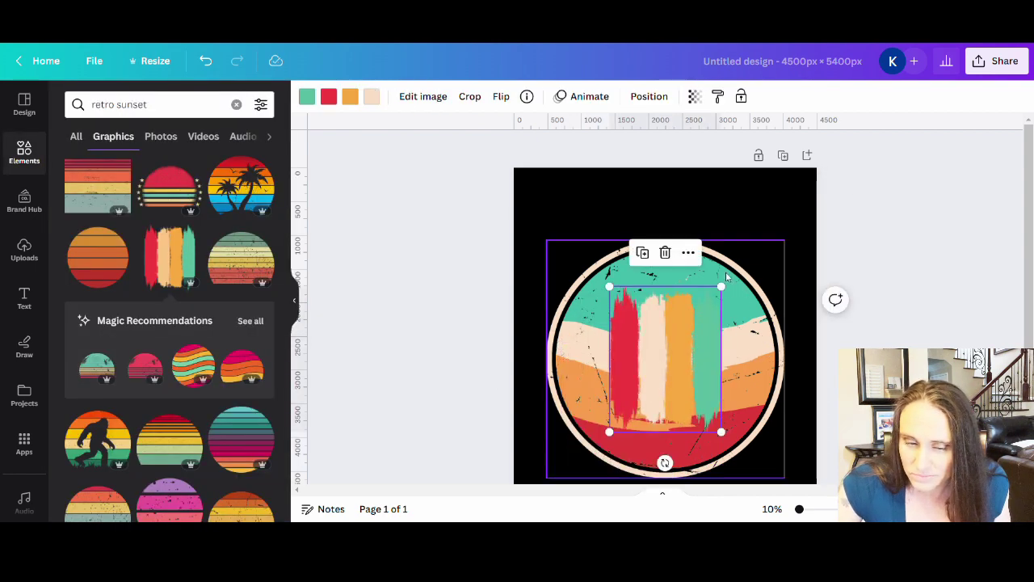
{"action": "mouse_move", "coordinate": [723, 274]}
{"action": "left_mouse_down"}
{"action": "mouse_move", "coordinate": [739, 291]}
{"action": "mouse_move", "coordinate": [840, 213]}
{"action": "mouse_move", "coordinate": [808, 179]}
{"action": "left_mouse_up"}
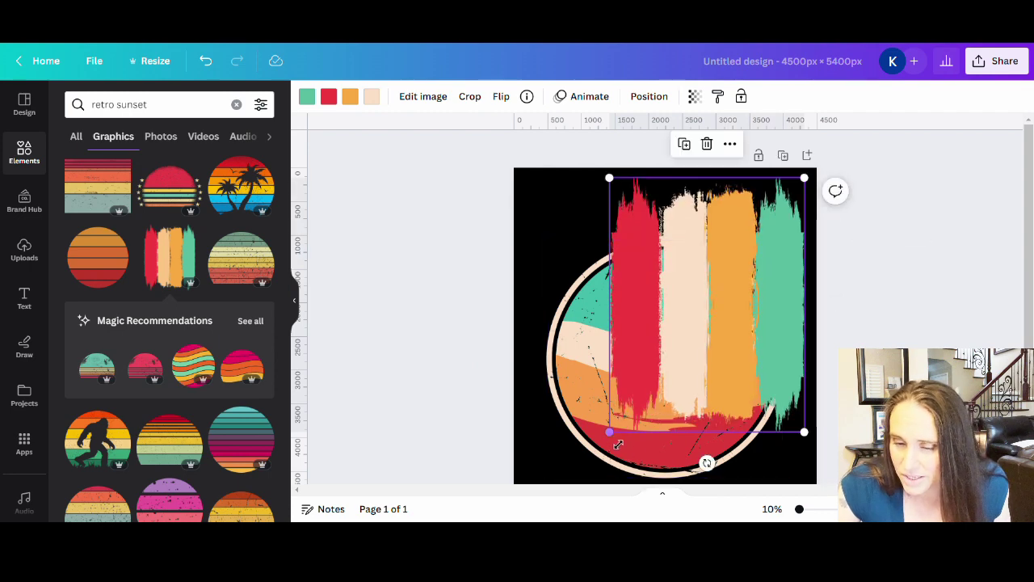
{"action": "mouse_move", "coordinate": [609, 428]}
{"action": "left_mouse_down"}
{"action": "mouse_move", "coordinate": [572, 488]}
{"action": "mouse_move", "coordinate": [538, 484]}
{"action": "left_mouse_up"}
{"action": "scroll", "coordinate": [692, 369], "scroll_direction": "down", "scroll_amount": 3}
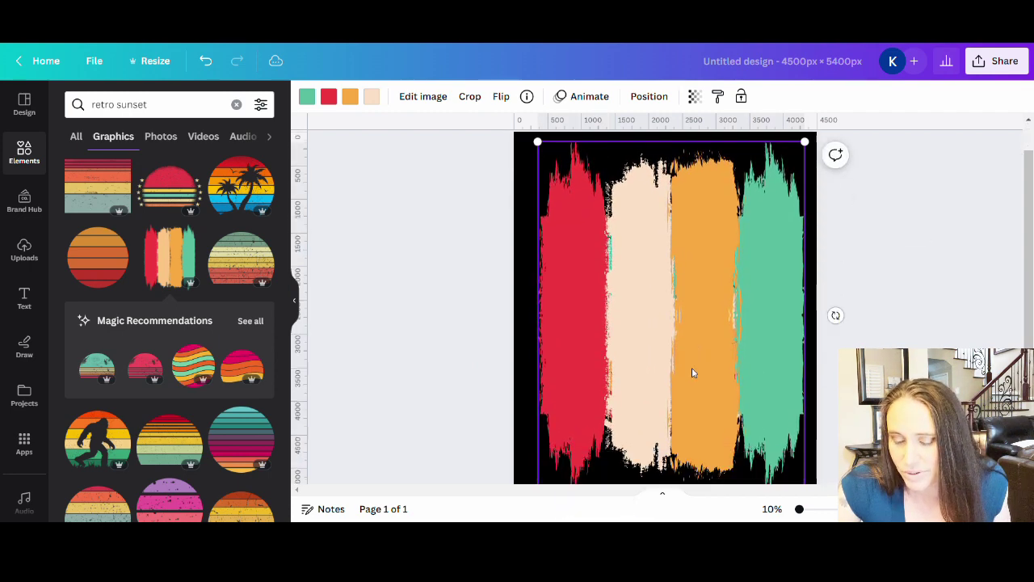
{"action": "left_click_drag", "start_coordinate": [688, 285], "coordinate": [677, 282]}
{"action": "scroll", "coordinate": [675, 283], "scroll_direction": "up", "scroll_amount": 3}
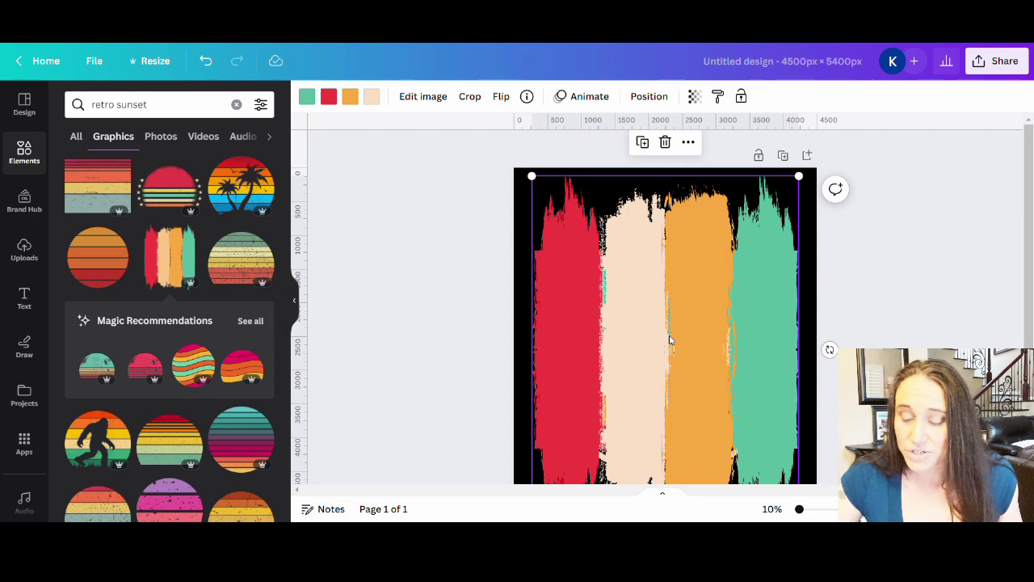
- Reorder layers with Ctrl+[ and Ctrl+] so the paint strokes sit behind the sunset circle
{"action": "key", "text": "ctrl+["}
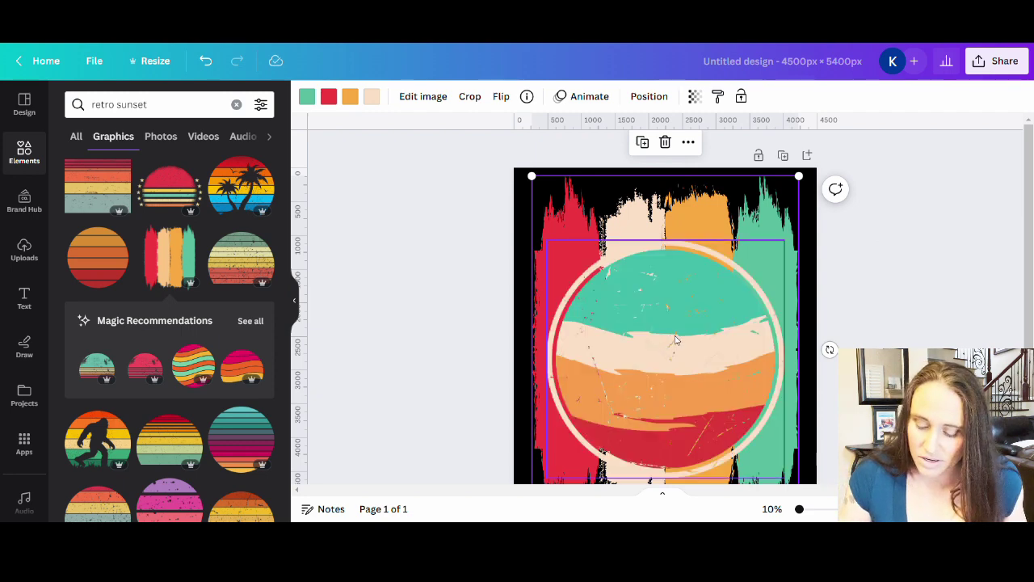
{"action": "left_click", "coordinate": [689, 353]}
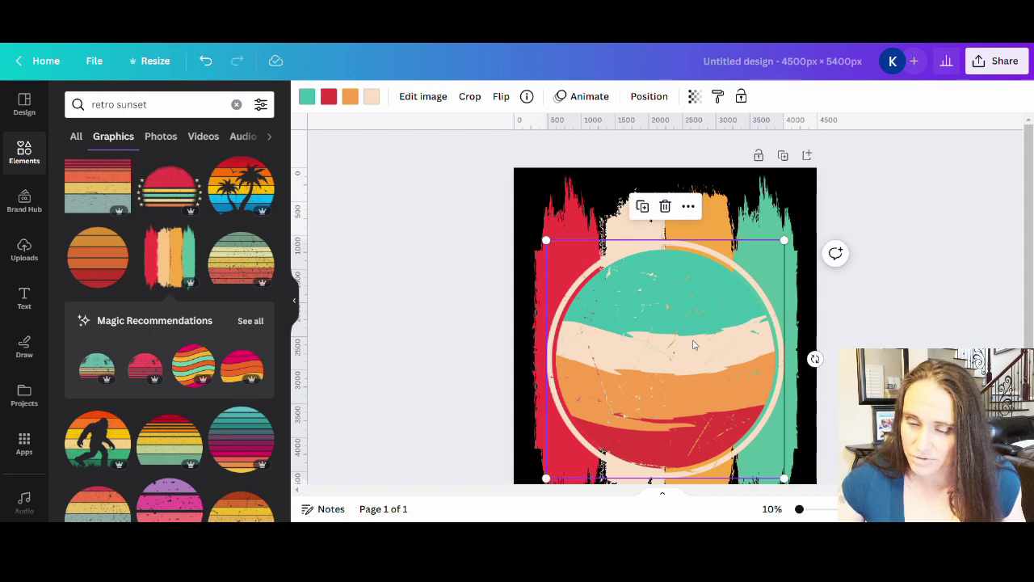
{"action": "key", "text": "ctrl+["}
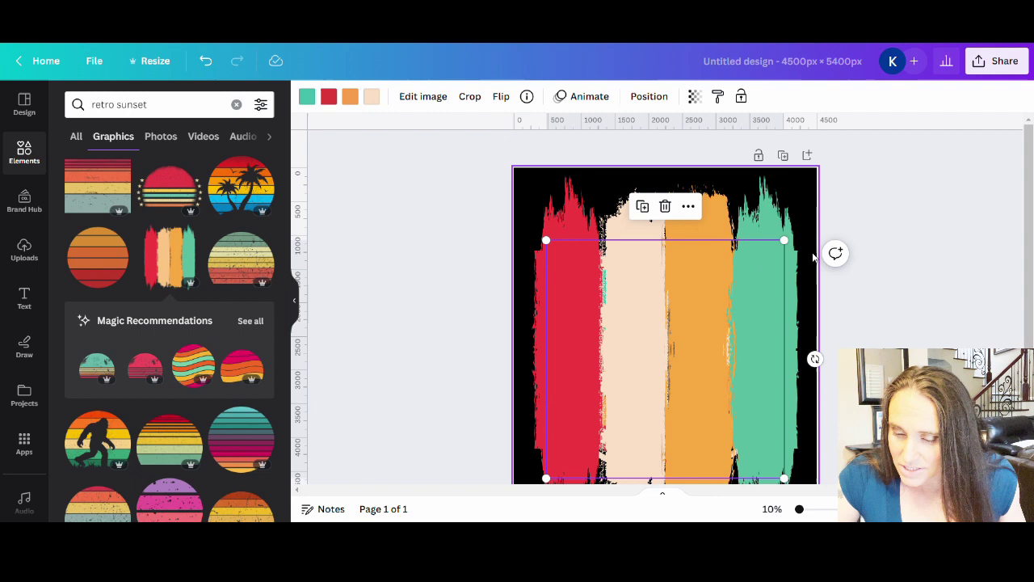
{"action": "left_click_drag", "start_coordinate": [634, 371], "coordinate": [729, 302]}
{"action": "left_click", "coordinate": [602, 467]}
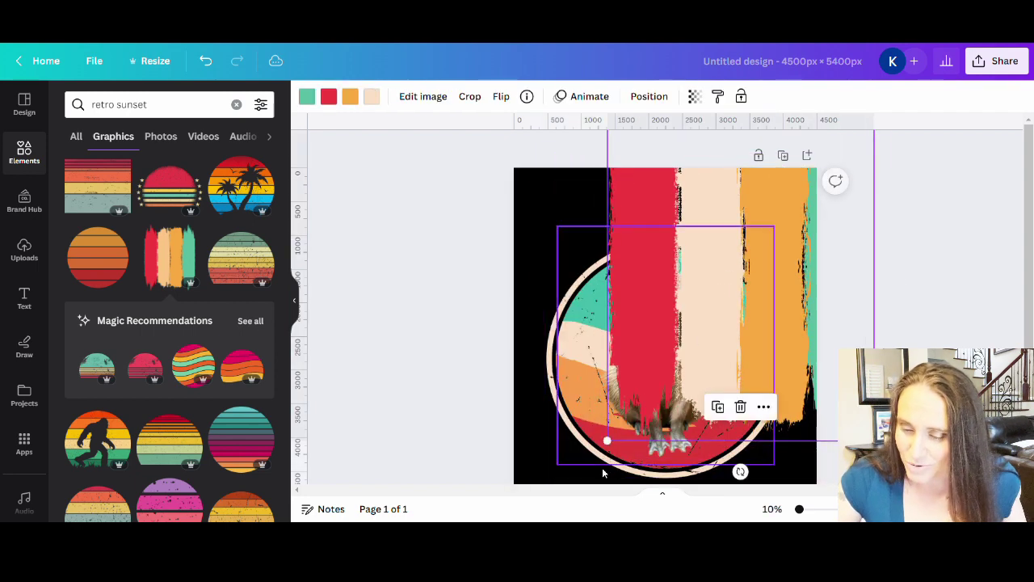
{"action": "key", "text": "ctrl+]"}
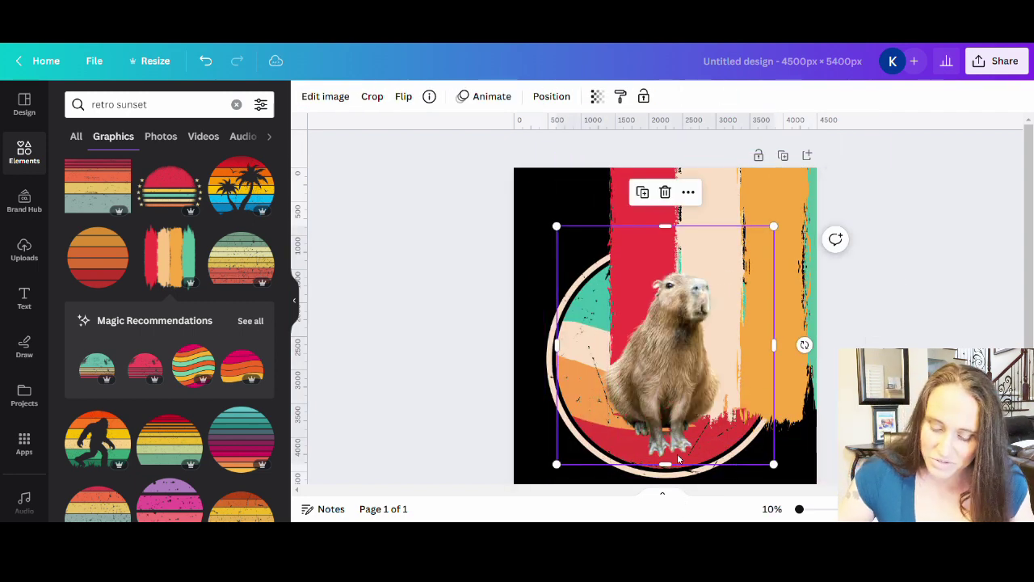
{"action": "left_click", "coordinate": [794, 189]}
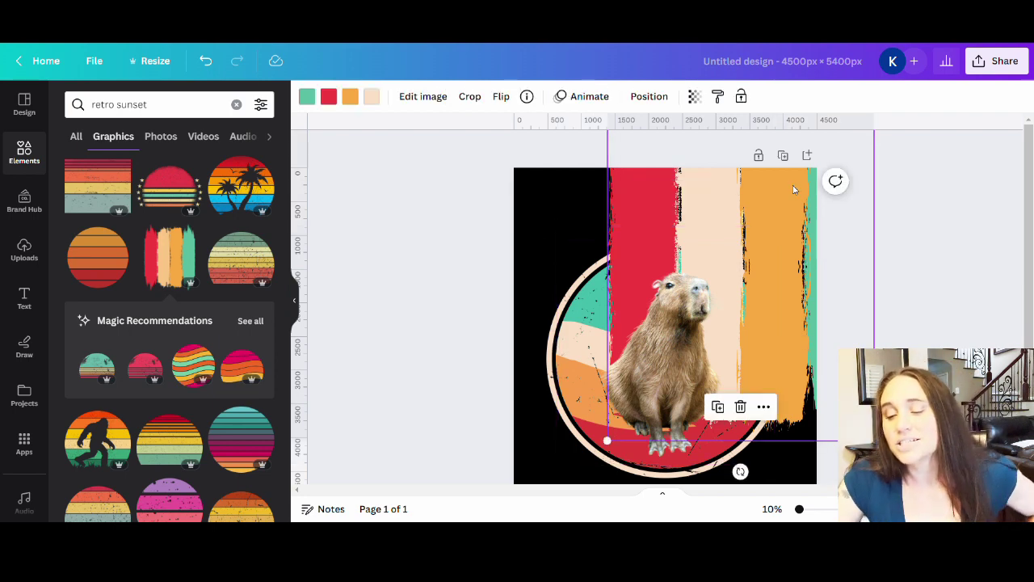
{"action": "key", "text": "ctrl+["}
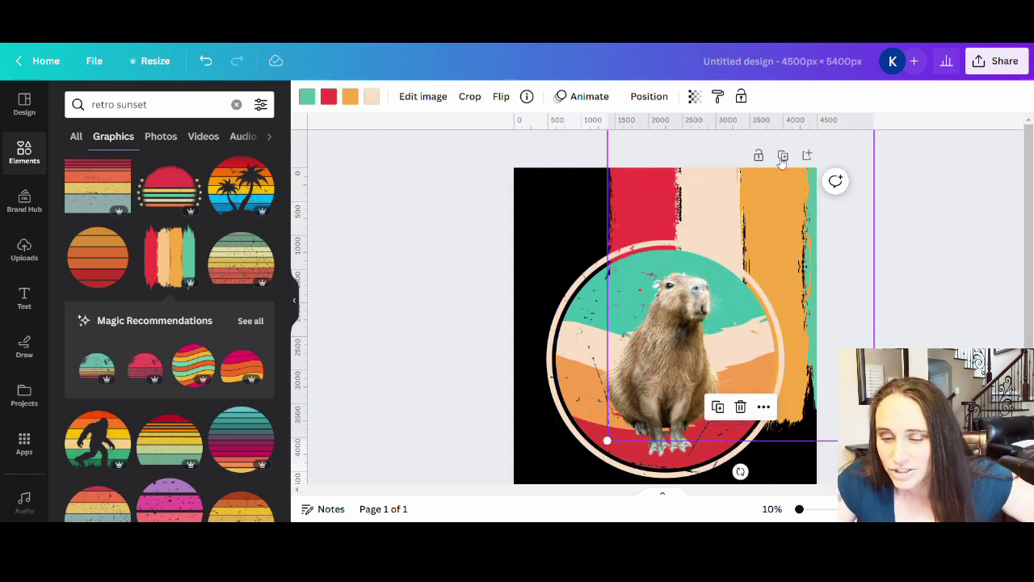
{"action": "left_click", "coordinate": [953, 241]}
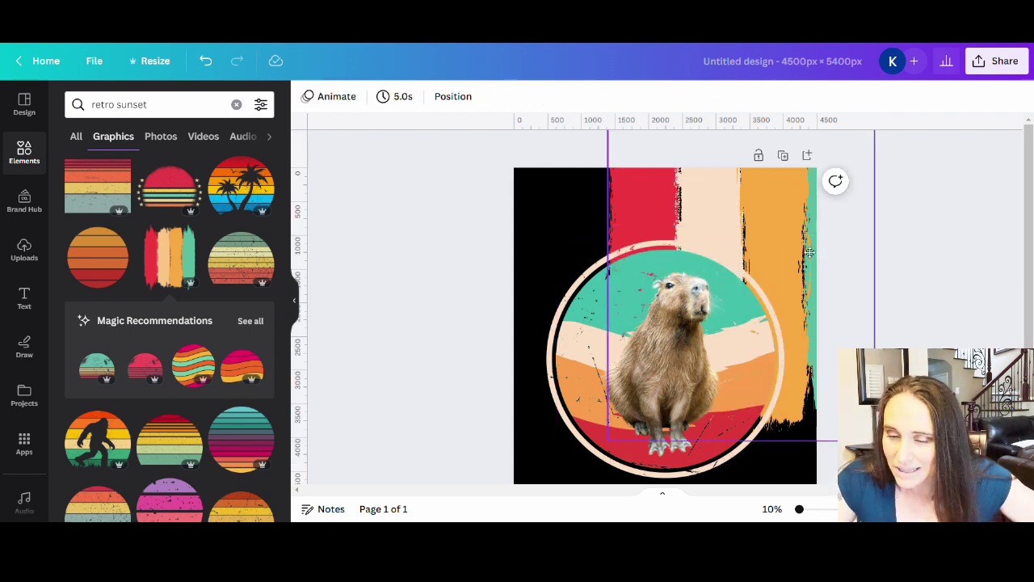
- Move the paint strokes to fill the page and centre the capybara
{"action": "mouse_move", "coordinate": [804, 262]}
{"action": "left_mouse_down"}
{"action": "mouse_move", "coordinate": [770, 315]}
{"action": "mouse_move", "coordinate": [728, 317]}
{"action": "mouse_move", "coordinate": [729, 305]}
{"action": "left_mouse_up"}
{"action": "scroll", "coordinate": [827, 387], "scroll_direction": "down", "scroll_amount": 3}
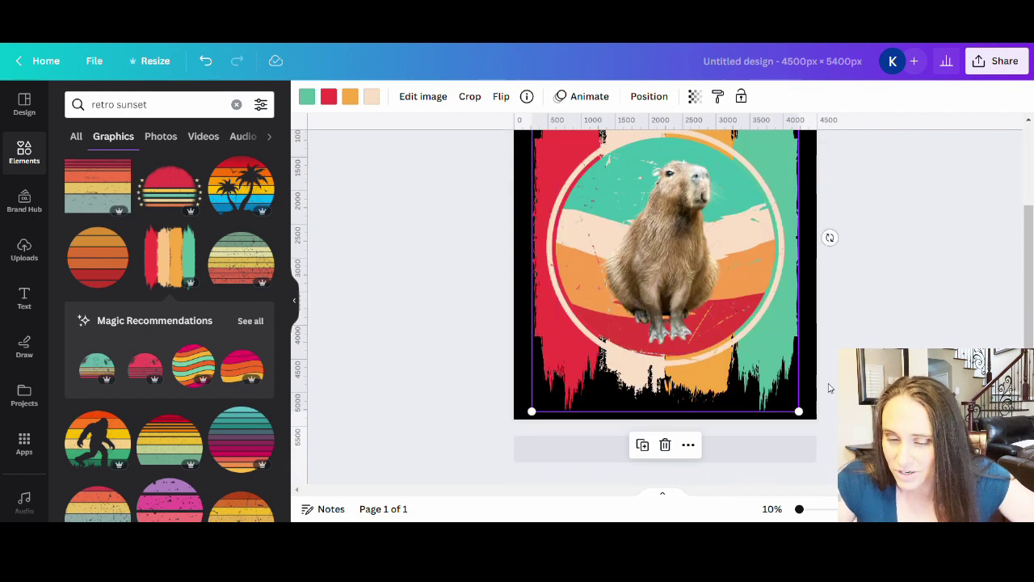
{"action": "scroll", "coordinate": [904, 348], "scroll_direction": "up", "scroll_amount": 3}
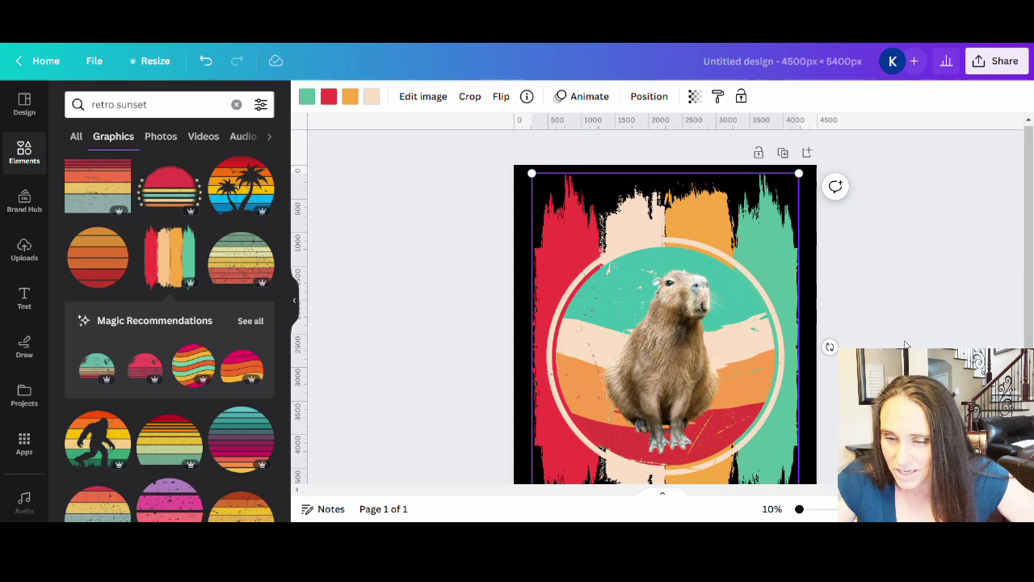
{"action": "left_click", "coordinate": [679, 364]}
{"action": "left_click_drag", "start_coordinate": [678, 364], "coordinate": [681, 372]}
{"action": "scroll", "coordinate": [677, 364], "scroll_direction": "down", "scroll_amount": 3}
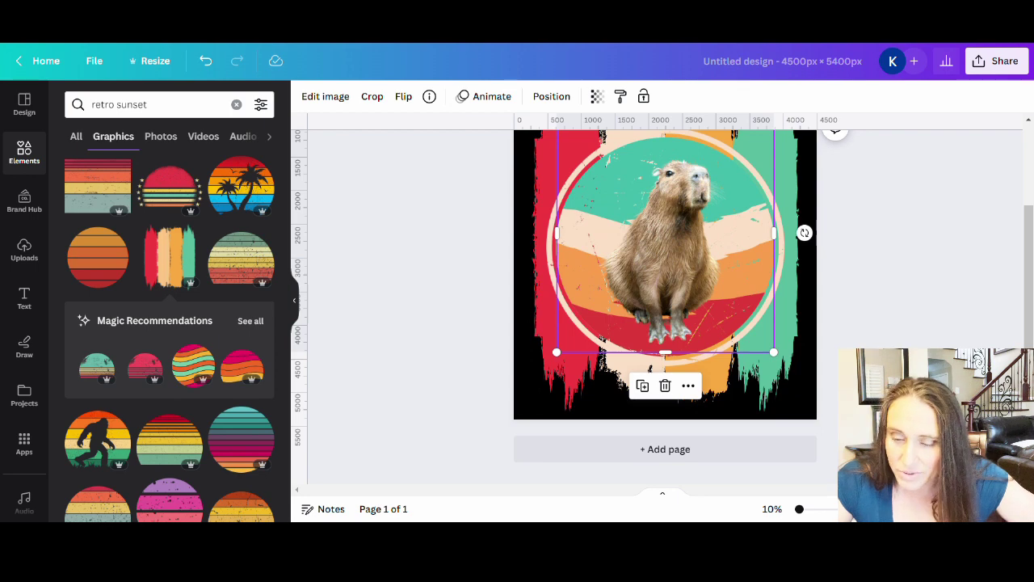
{"action": "left_click_drag", "start_coordinate": [670, 264], "coordinate": [670, 261]}
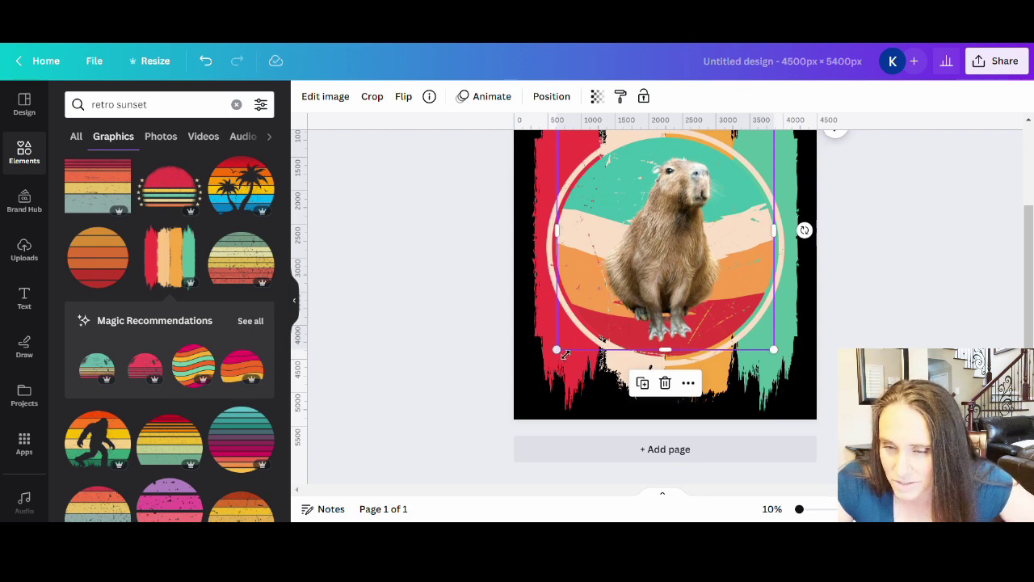
- Enlarge the sunset circle to 4,105 by 4,505 and recentre it
{"action": "left_click_drag", "start_coordinate": [564, 354], "coordinate": [485, 403]}
{"action": "left_click_drag", "start_coordinate": [627, 307], "coordinate": [655, 271]}
{"action": "left_click", "coordinate": [922, 275]}
{"action": "scroll", "coordinate": [910, 332], "scroll_direction": "up", "scroll_amount": 2}
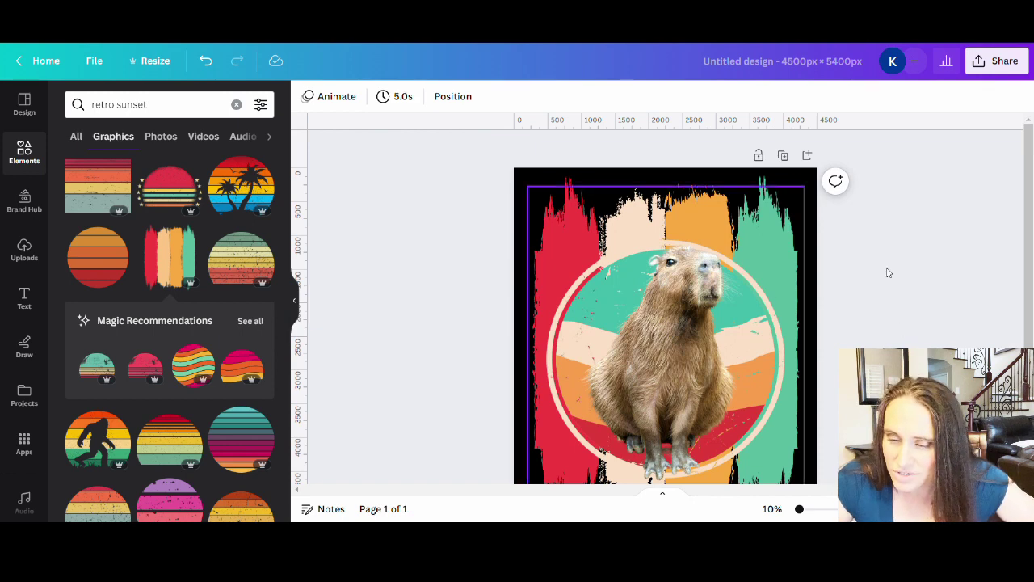
{"action": "scroll", "coordinate": [886, 270], "scroll_direction": "down", "scroll_amount": 5}
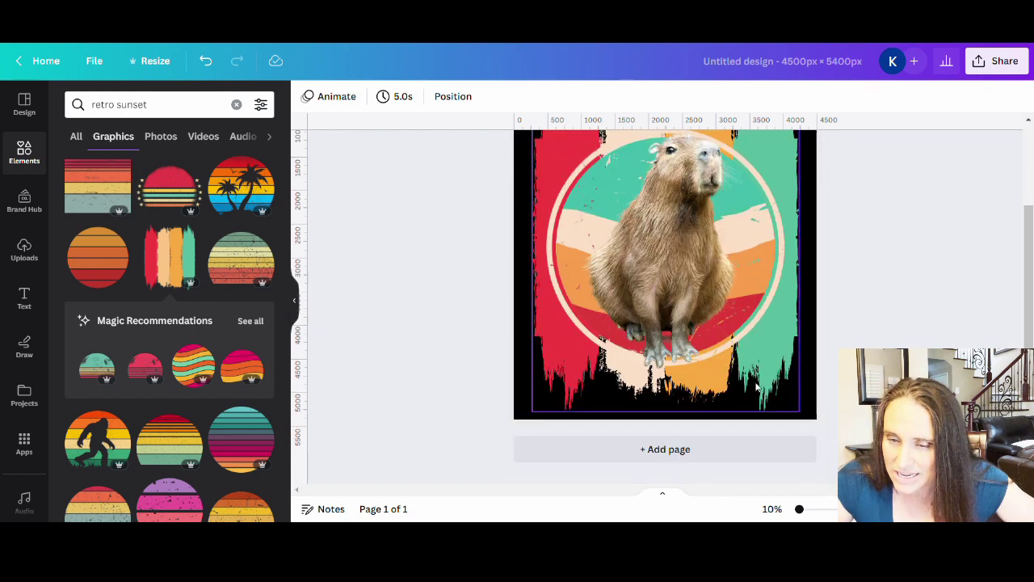
- Nudge the capybara and the sunset circle slightly upward
{"action": "left_click", "coordinate": [768, 281]}
{"action": "left_click_drag", "start_coordinate": [767, 281], "coordinate": [754, 258]}
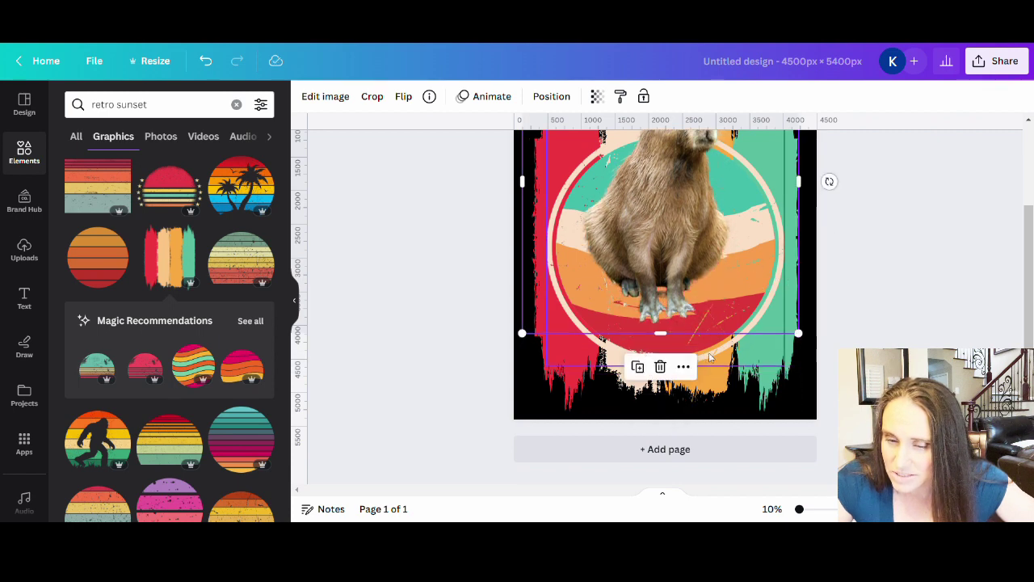
{"action": "left_click", "coordinate": [715, 355]}
{"action": "left_click_drag", "start_coordinate": [714, 355], "coordinate": [716, 349]}
{"action": "left_click", "coordinate": [810, 347]}
{"action": "left_click", "coordinate": [840, 202]}
- Lower the capybara a little within the circle and select the paint-stroke background
{"action": "left_click", "coordinate": [676, 239]}
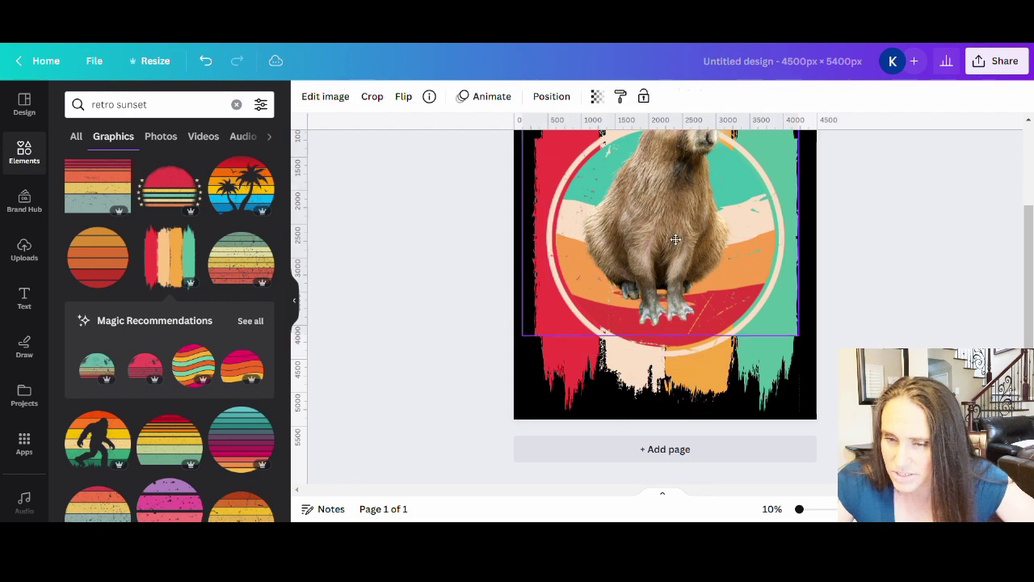
{"action": "left_click_drag", "start_coordinate": [675, 239], "coordinate": [677, 259]}
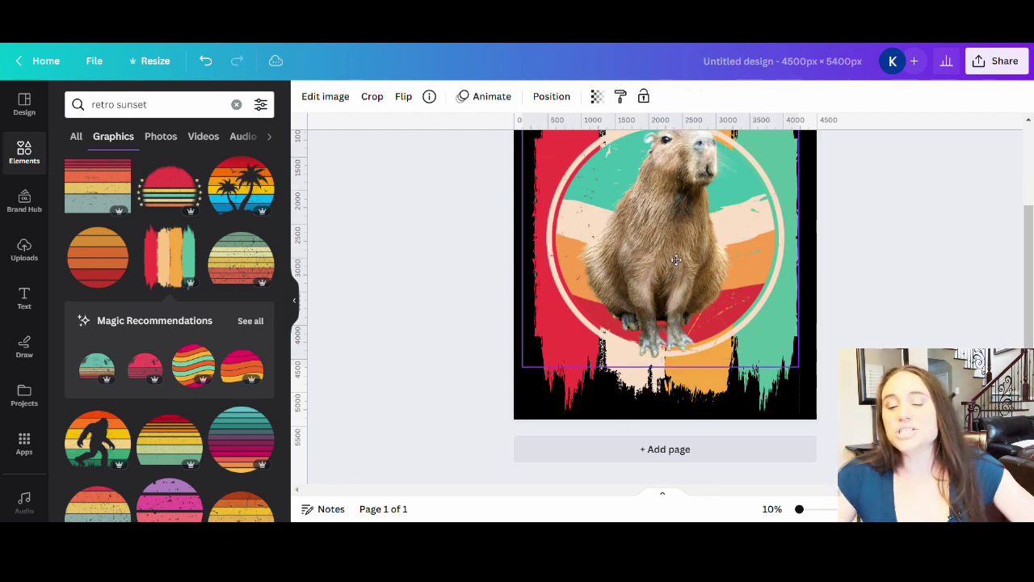
{"action": "left_click", "coordinate": [950, 299]}
{"action": "scroll", "coordinate": [950, 300], "scroll_direction": "up", "scroll_amount": 3}
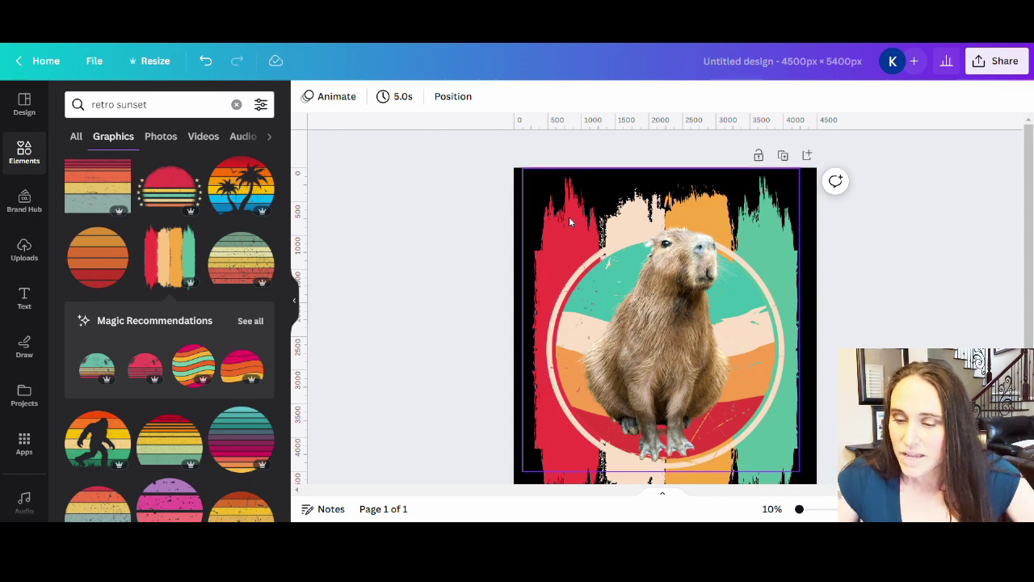
{"action": "scroll", "coordinate": [873, 265], "scroll_direction": "down", "scroll_amount": 2}
{"action": "scroll", "coordinate": [800, 442], "scroll_direction": "up", "scroll_amount": 1}
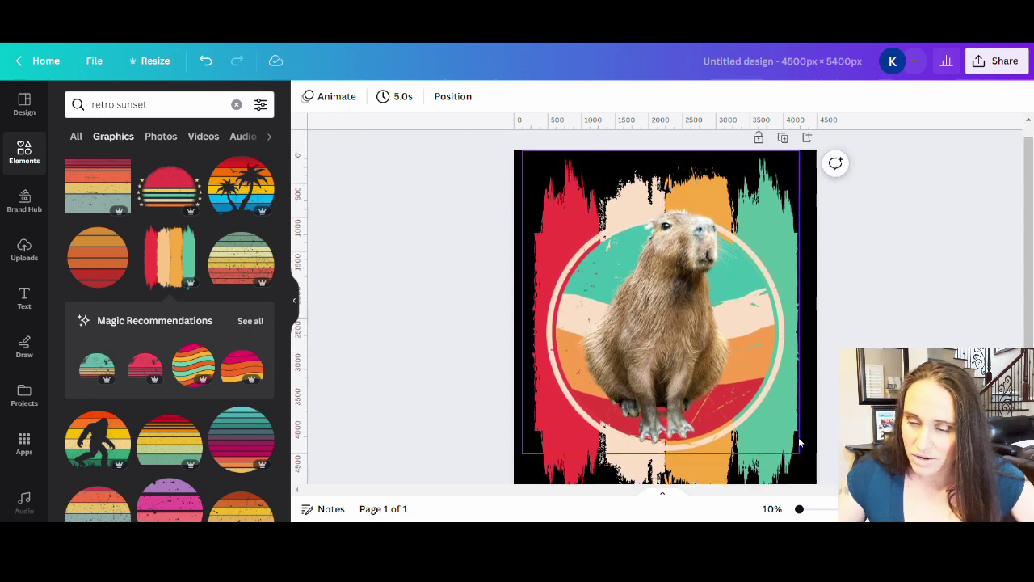
{"action": "scroll", "coordinate": [800, 443], "scroll_direction": "up", "scroll_amount": 1}
{"action": "left_click", "coordinate": [761, 184]}
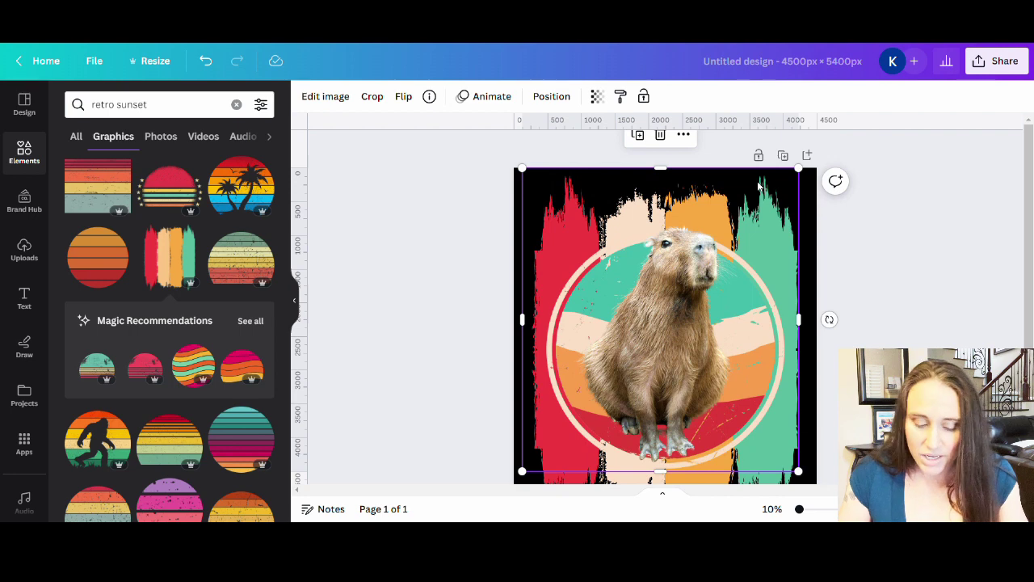
- Add a 'Don't Worry' text box, enlarge it to size 401, and move it to the top
{"action": "key", "text": "t"}
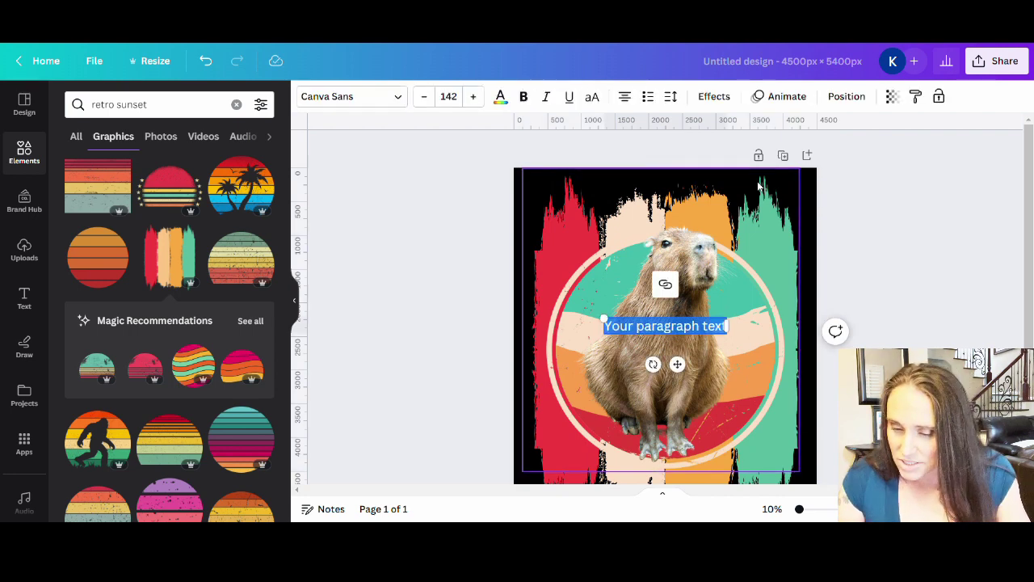
{"action": "type", "text": "Don't W"}
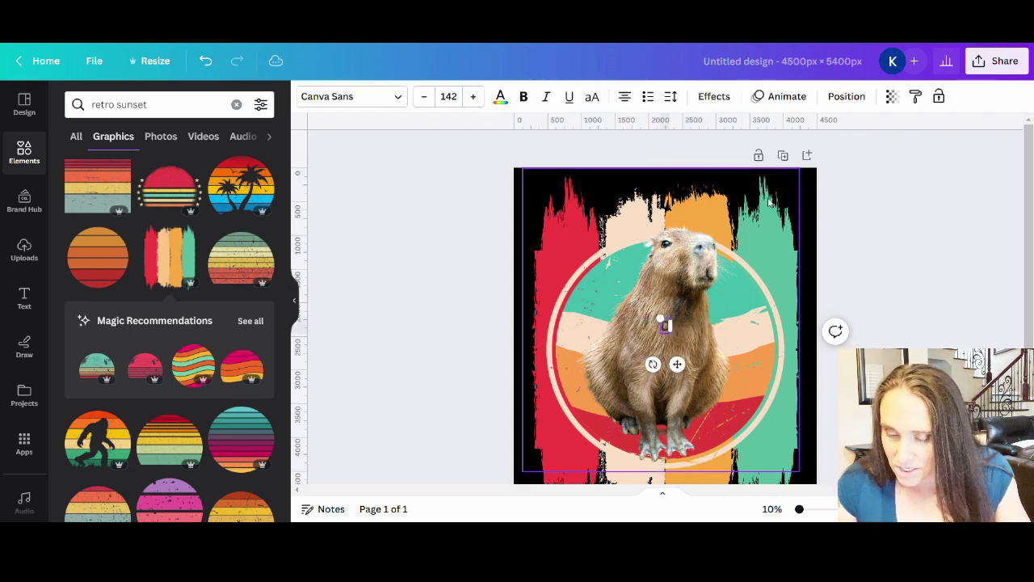
{"action": "type", "text": "orr"}
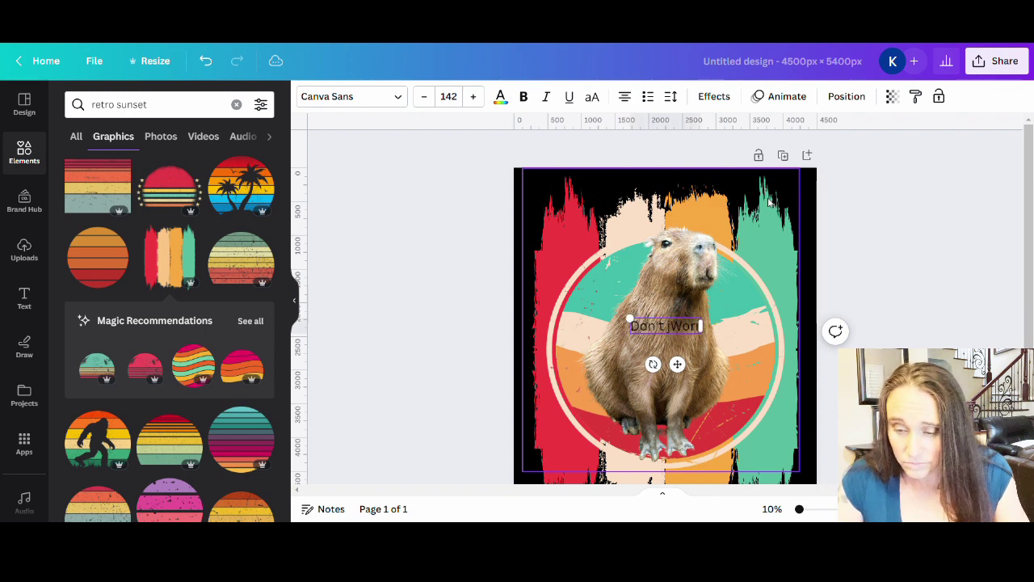
{"action": "key", "text": "BackSpace"}
{"action": "key", "text": "BackSpace"}
{"action": "key", "text": "BackSpace"}
{"action": "key", "text": "BackSpace"}
{"action": "key", "text": "BackSpace"}
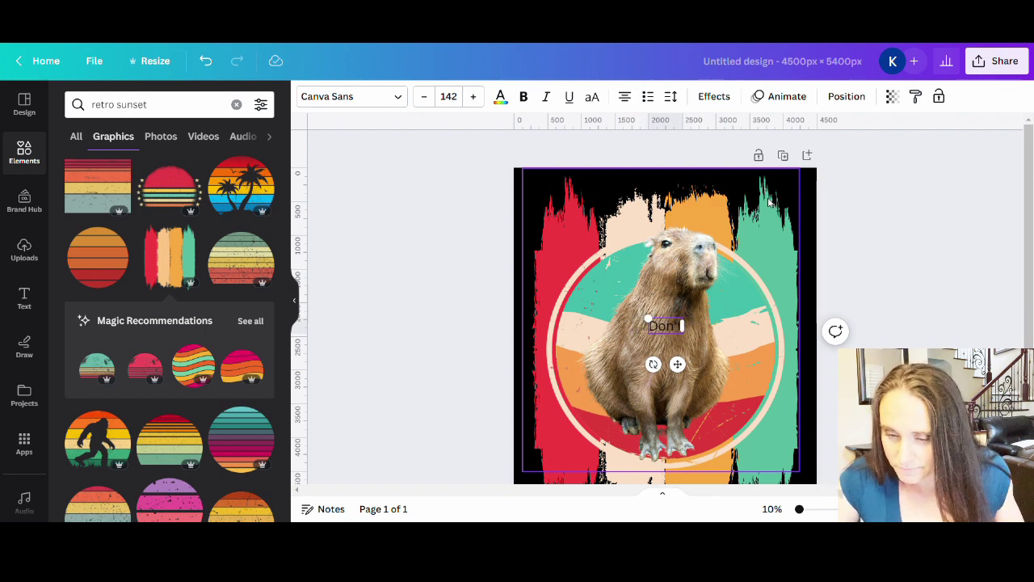
{"action": "type", "text": "t Worry"}
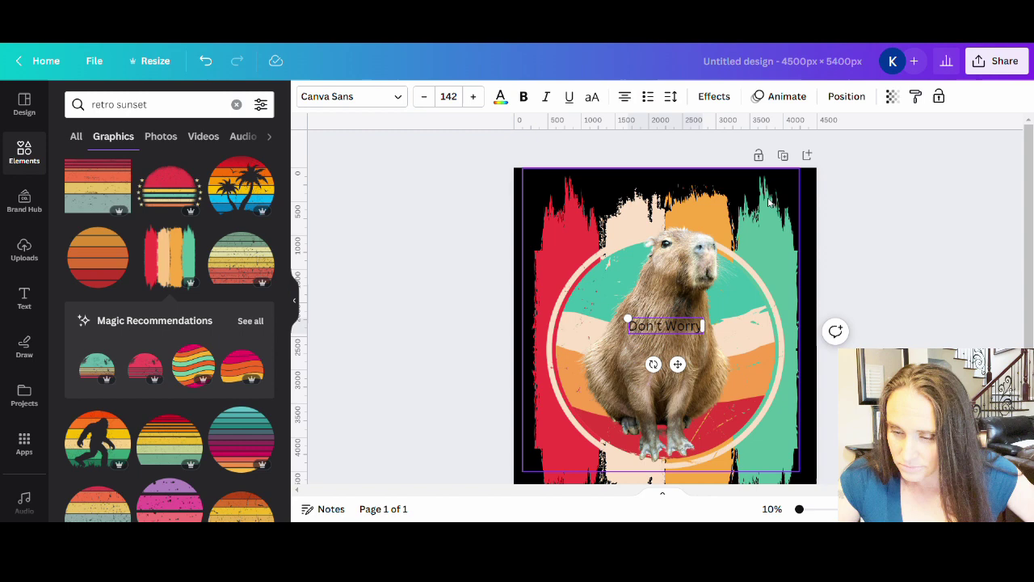
{"action": "left_click_drag", "start_coordinate": [628, 318], "coordinate": [491, 290]}
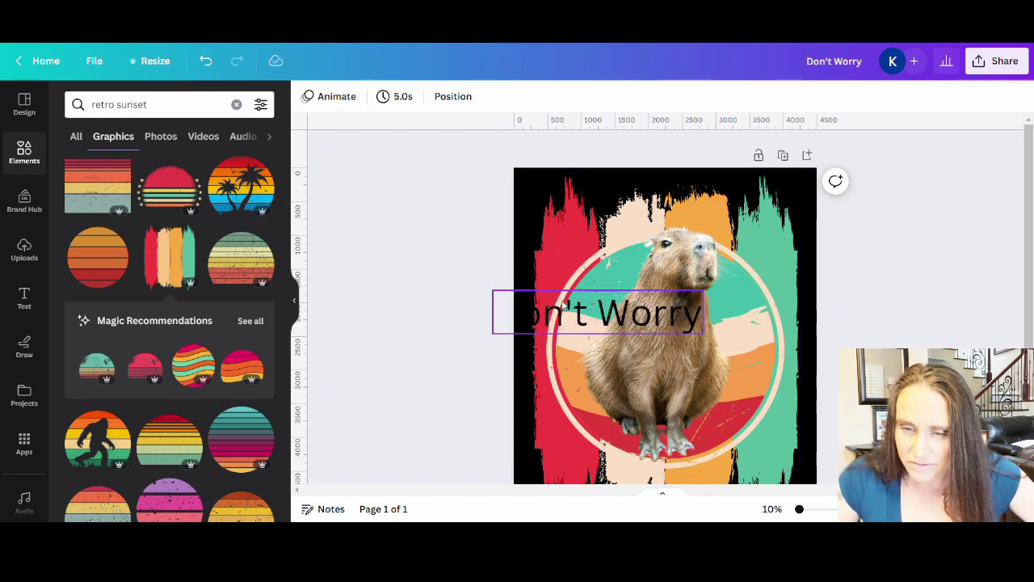
{"action": "left_click_drag", "start_coordinate": [566, 305], "coordinate": [634, 192]}
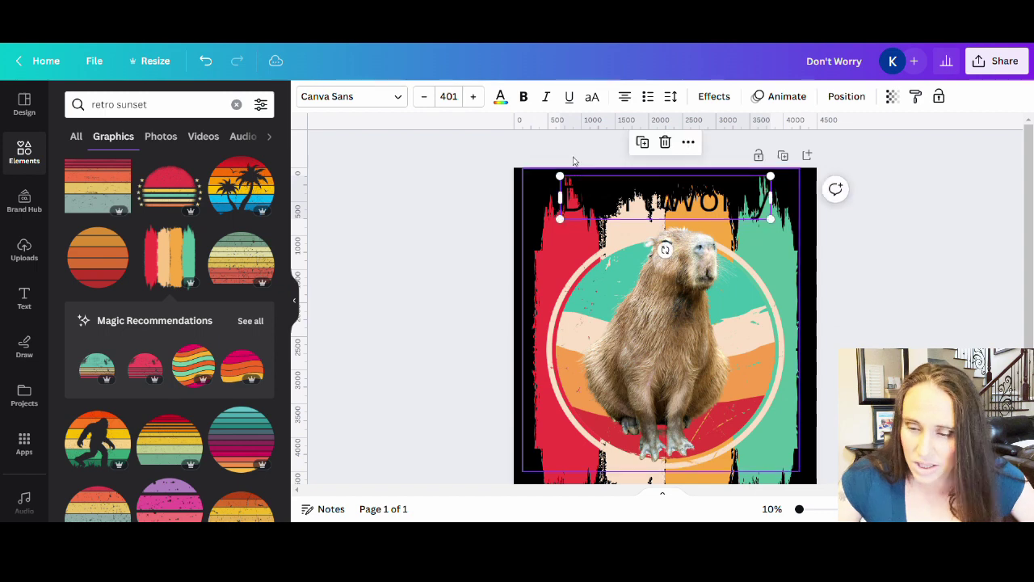
- Make the 'Don't Worry' text white
{"action": "left_click", "coordinate": [501, 98]}
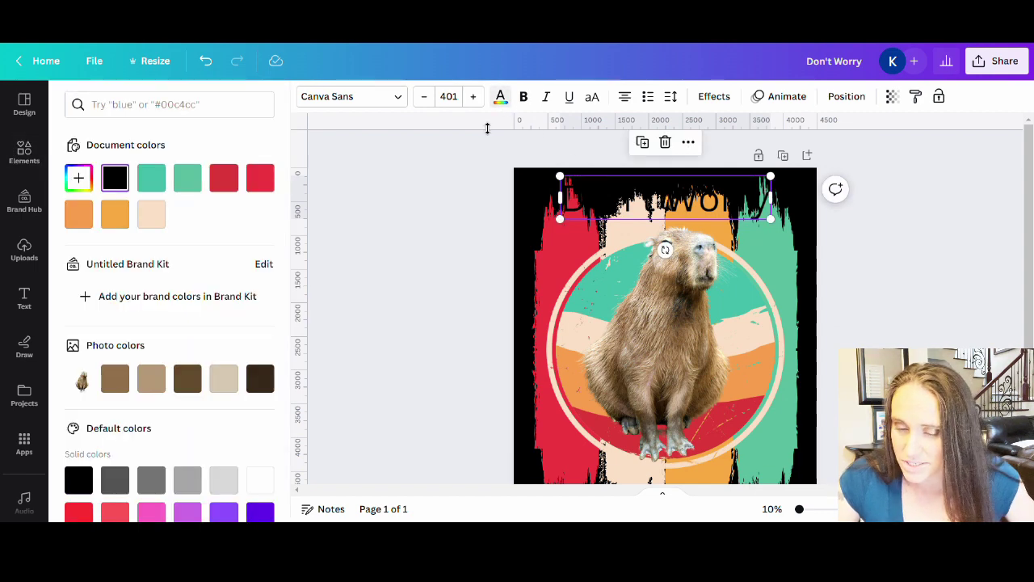
{"action": "left_click", "coordinate": [258, 482]}
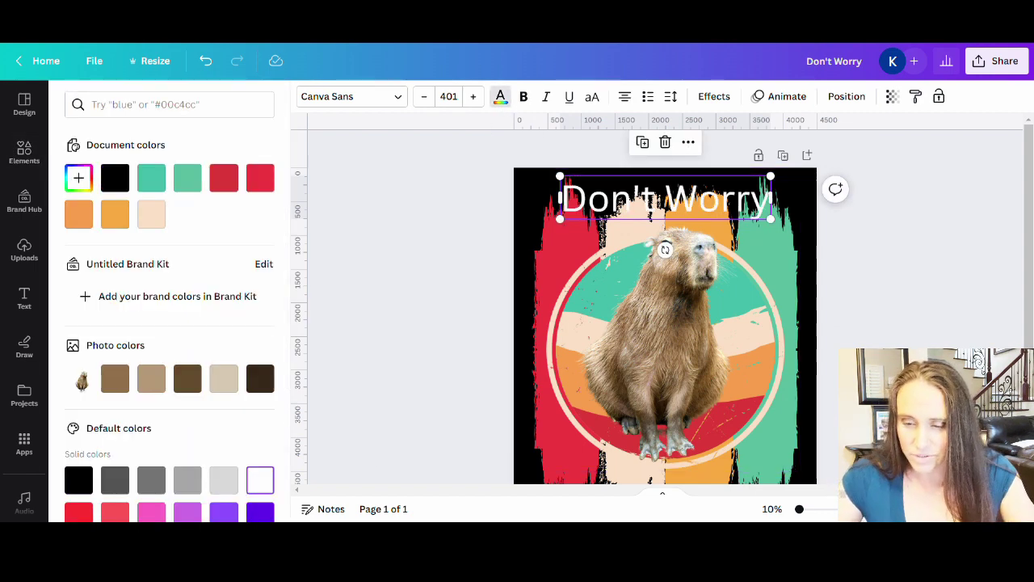
{"action": "left_click", "coordinate": [500, 96]}
{"action": "scroll", "coordinate": [638, 363], "scroll_direction": "down", "scroll_amount": 2}
- Add a 'Be Capy' text box, fixing the typo, and move it near the bottom
{"action": "left_click", "coordinate": [635, 447]}
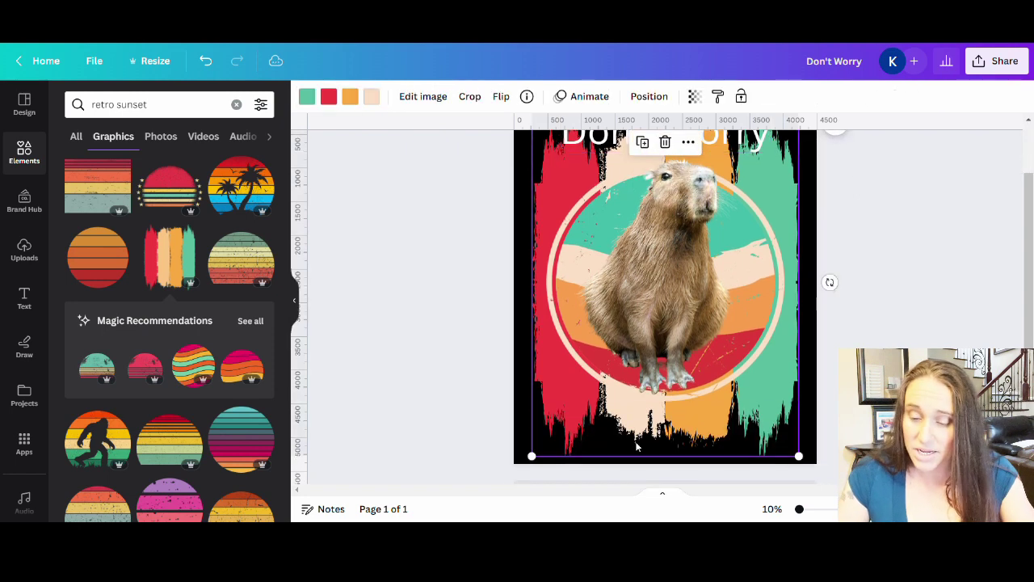
{"action": "key", "text": "t"}
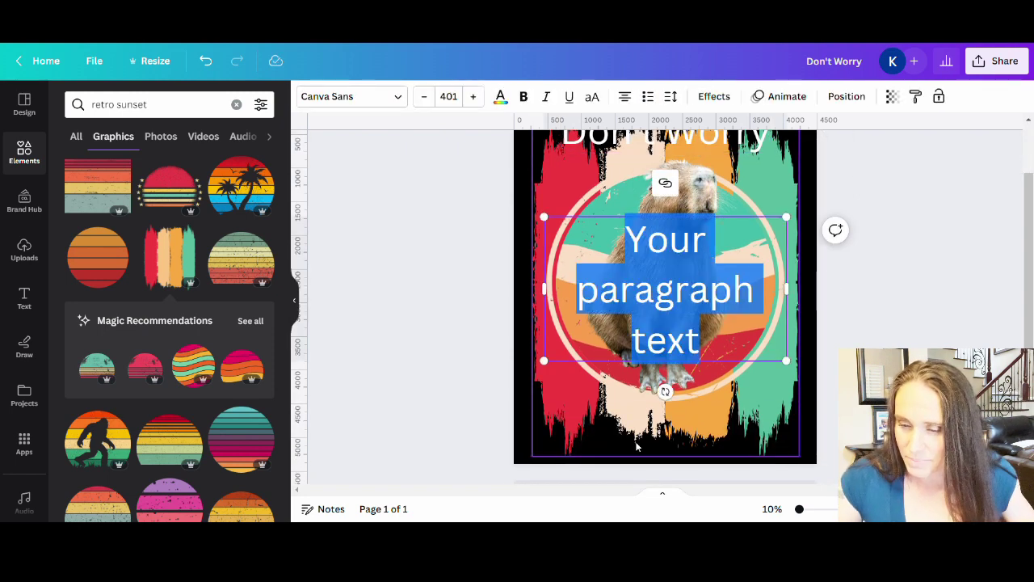
{"action": "type", "text": "Be Capp"}
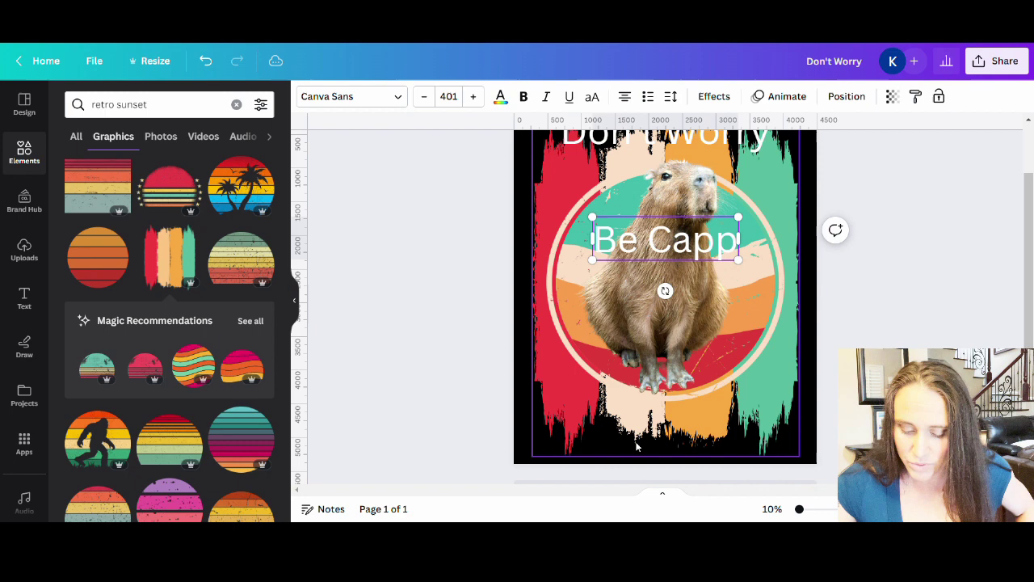
{"action": "type", "text": "y"}
{"action": "key", "text": "BackSpace"}
{"action": "key", "text": "BackSpace"}
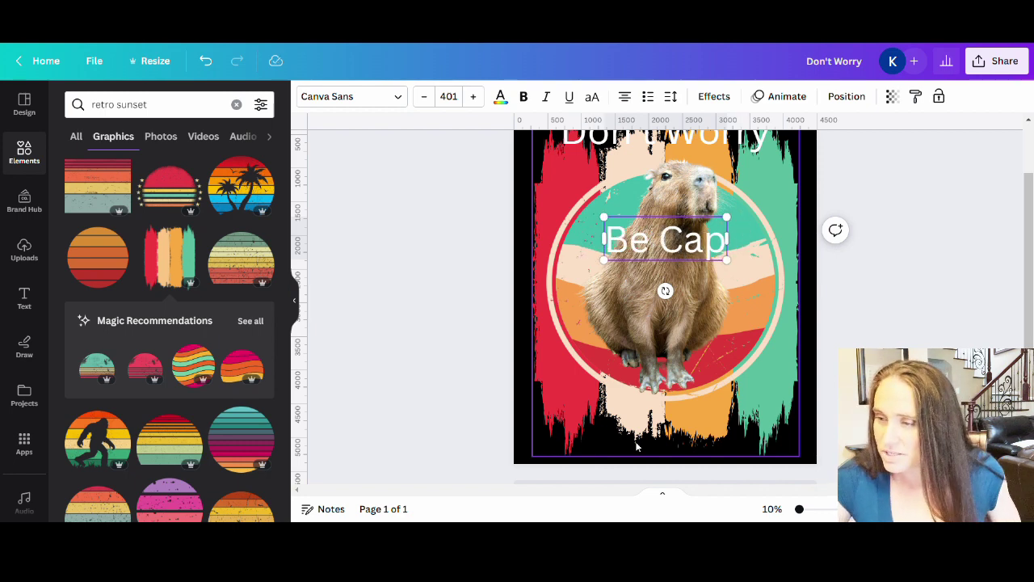
{"action": "type", "text": "y"}
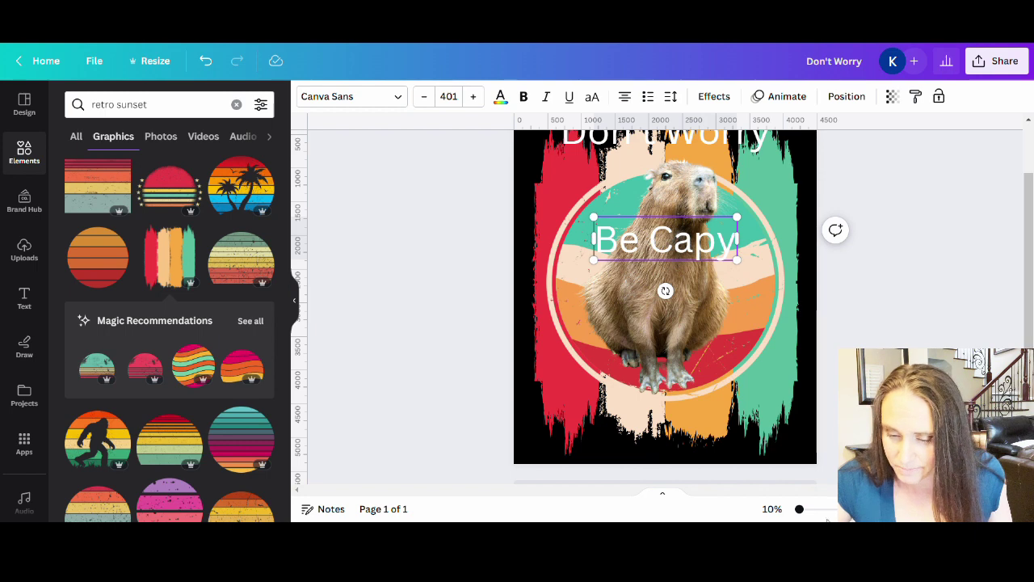
{"action": "left_click_drag", "start_coordinate": [665, 239], "coordinate": [624, 423]}
- Enlarge the 'Be Capy' text and nudge it slightly left and down
{"action": "left_click_drag", "start_coordinate": [696, 401], "coordinate": [798, 371]}
{"action": "left_click", "coordinate": [832, 352]}
{"action": "left_click_drag", "start_coordinate": [685, 409], "coordinate": [674, 416]}
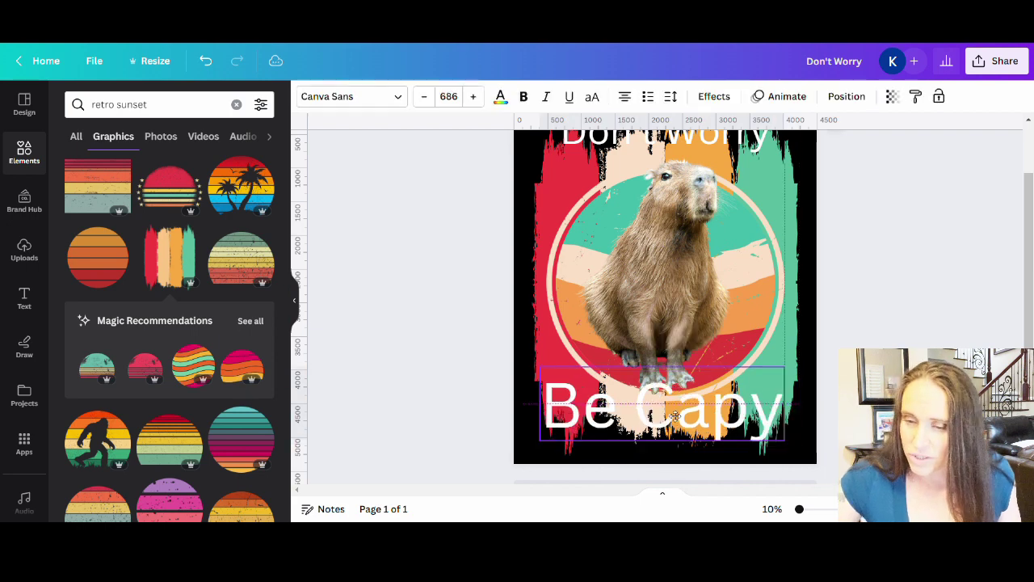
{"action": "left_click", "coordinate": [845, 295]}
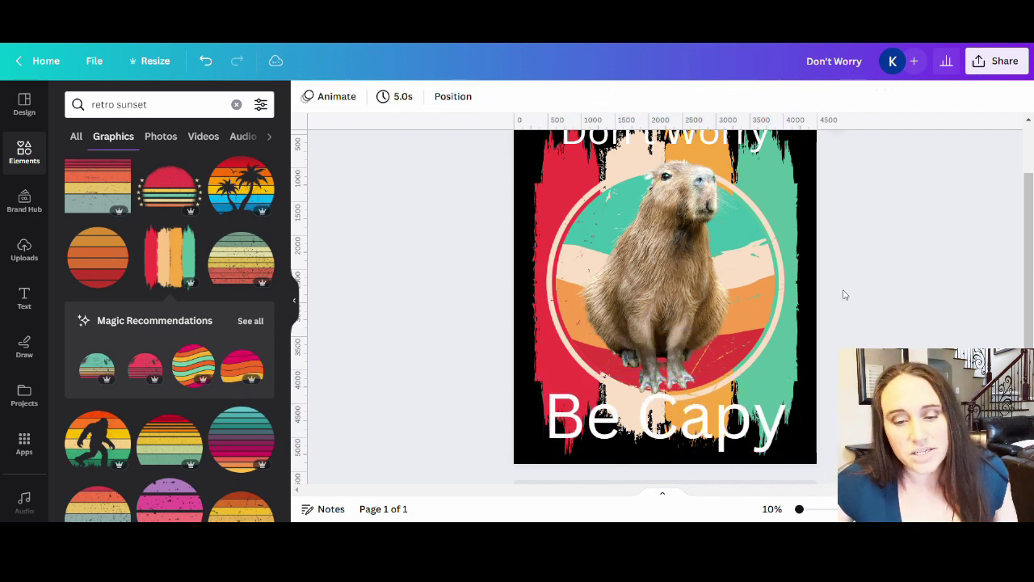
- Set 'Don't Worry' in Bernoru Condensed and stretch it to about size 712 across the top
{"action": "scroll", "coordinate": [883, 294], "scroll_direction": "up", "scroll_amount": 2}
{"action": "left_click", "coordinate": [663, 200]}
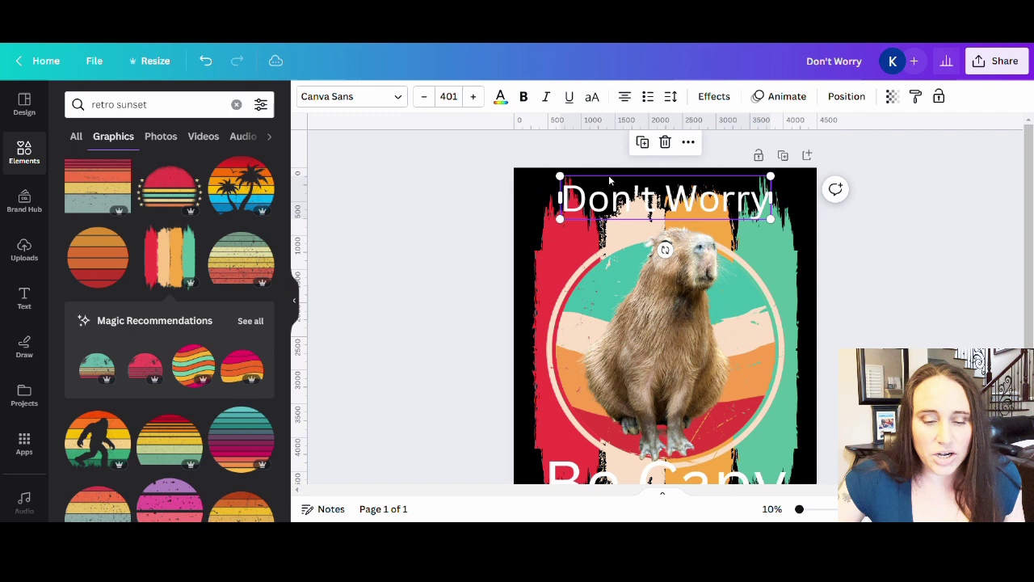
{"action": "left_click", "coordinate": [337, 96]}
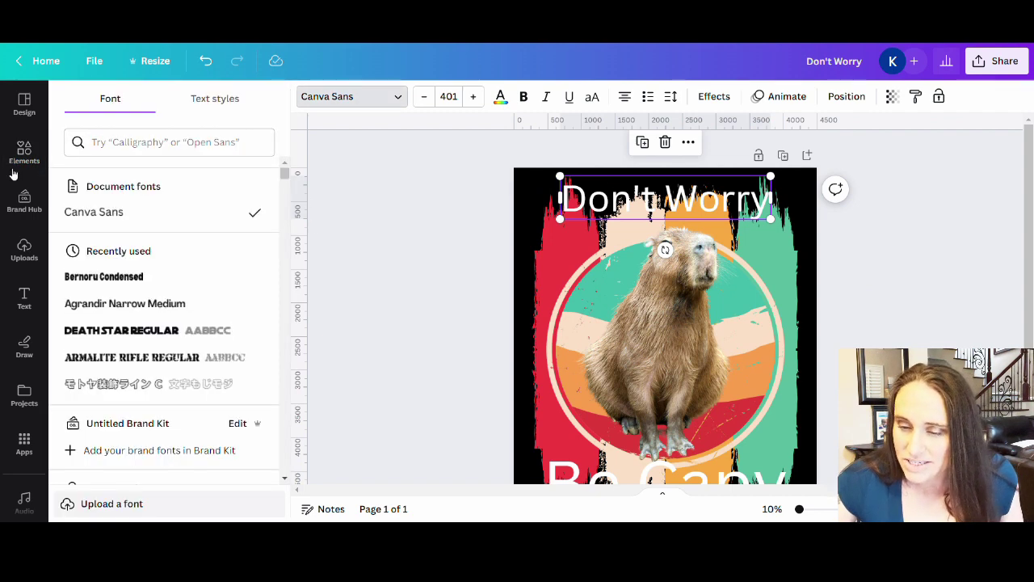
{"action": "left_click", "coordinate": [113, 277]}
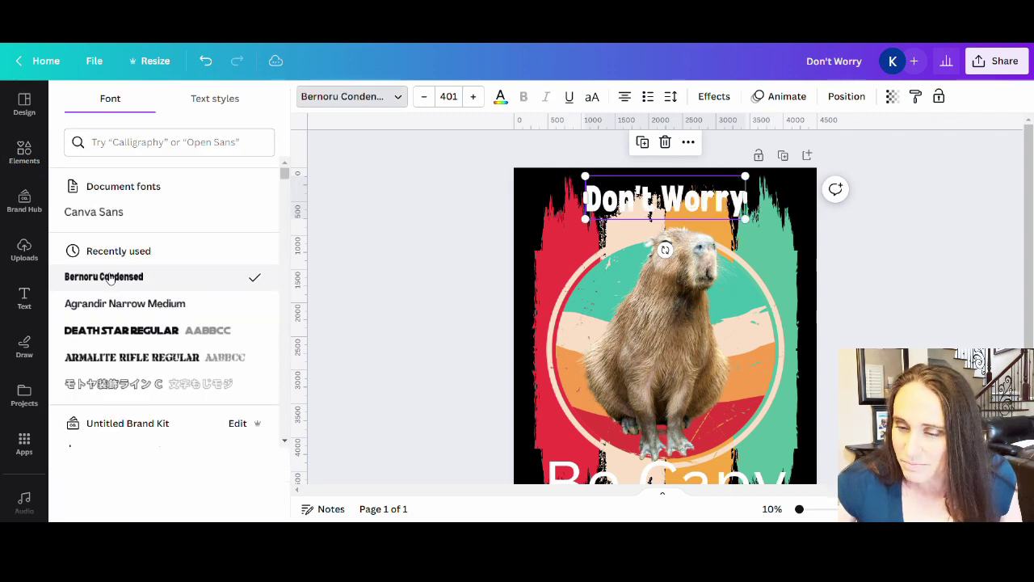
{"action": "left_click_drag", "start_coordinate": [584, 219], "coordinate": [522, 236]}
{"action": "left_click_drag", "start_coordinate": [755, 177], "coordinate": [807, 158]}
{"action": "key", "text": "Escape"}
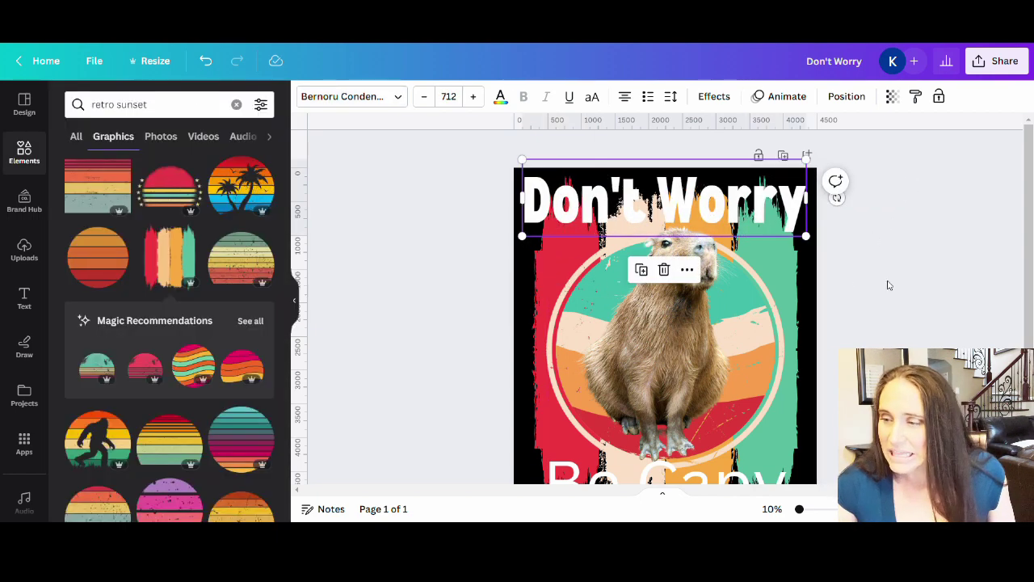
{"action": "left_click", "coordinate": [889, 283]}
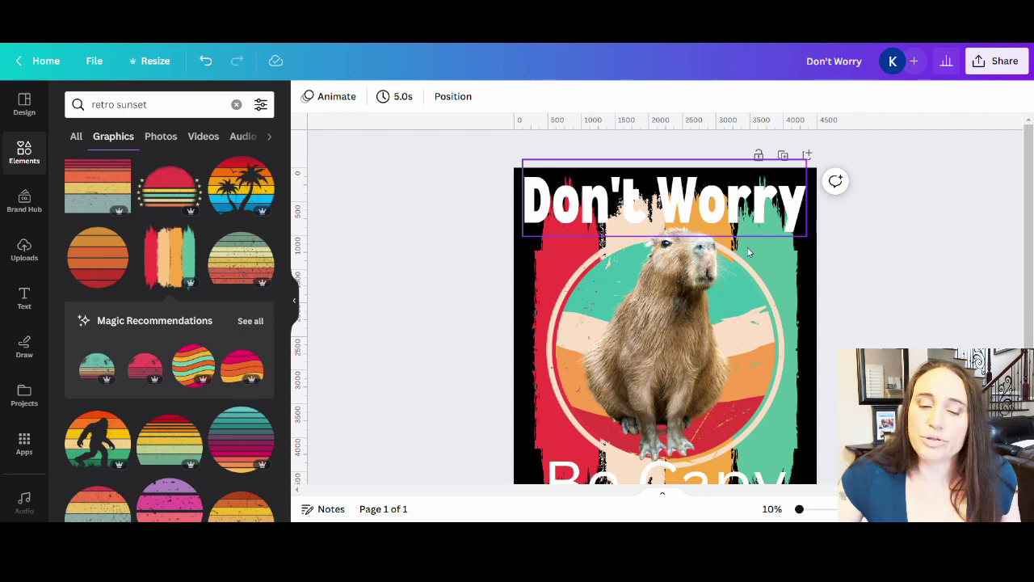
- Change 'Don't Worry' to Groovy Script Regular, found by searching 'gr' in the fonts
{"action": "left_click", "coordinate": [751, 208]}
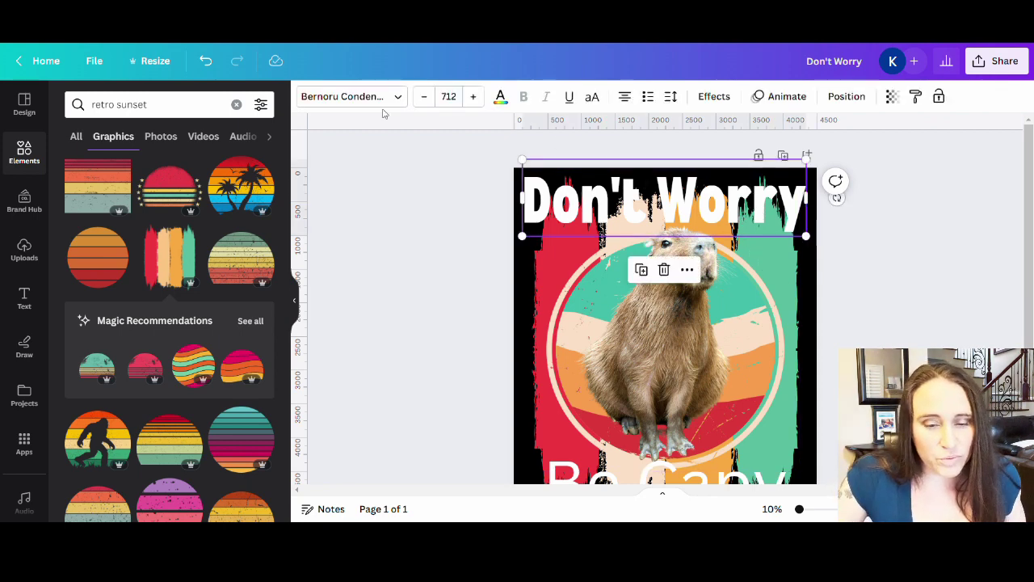
{"action": "left_click", "coordinate": [386, 107]}
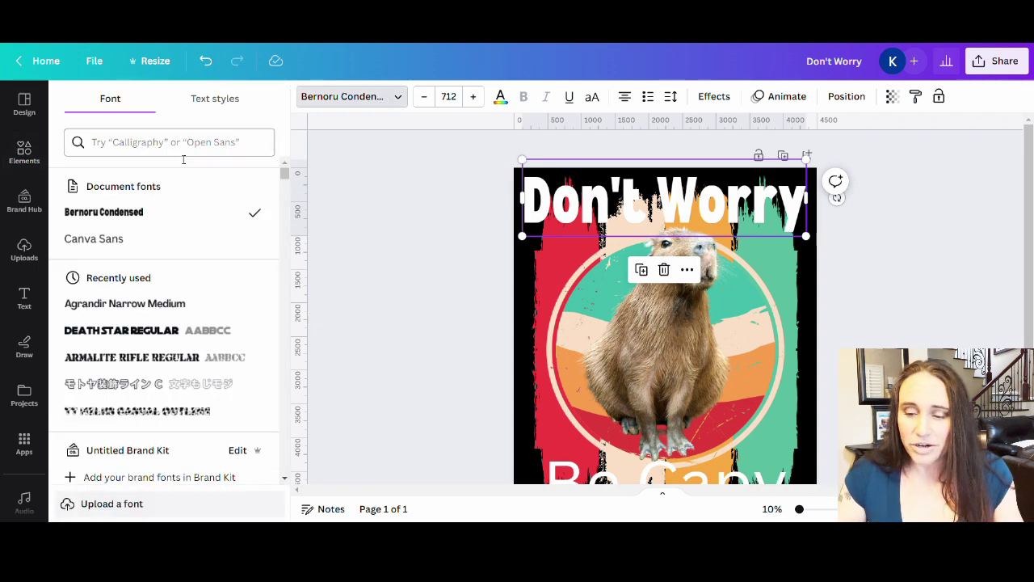
{"action": "left_click", "coordinate": [173, 145]}
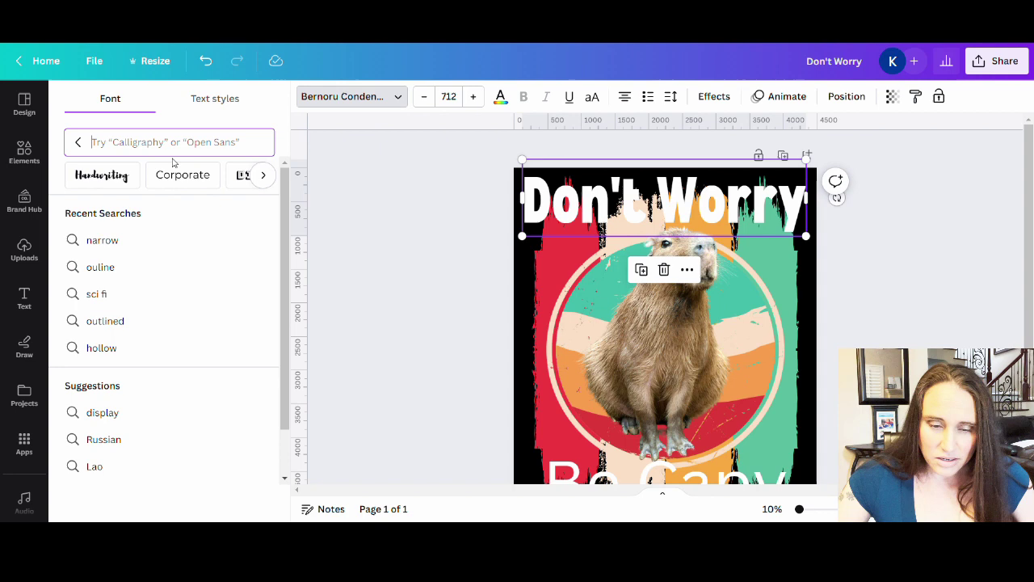
{"action": "type", "text": "groovy"}
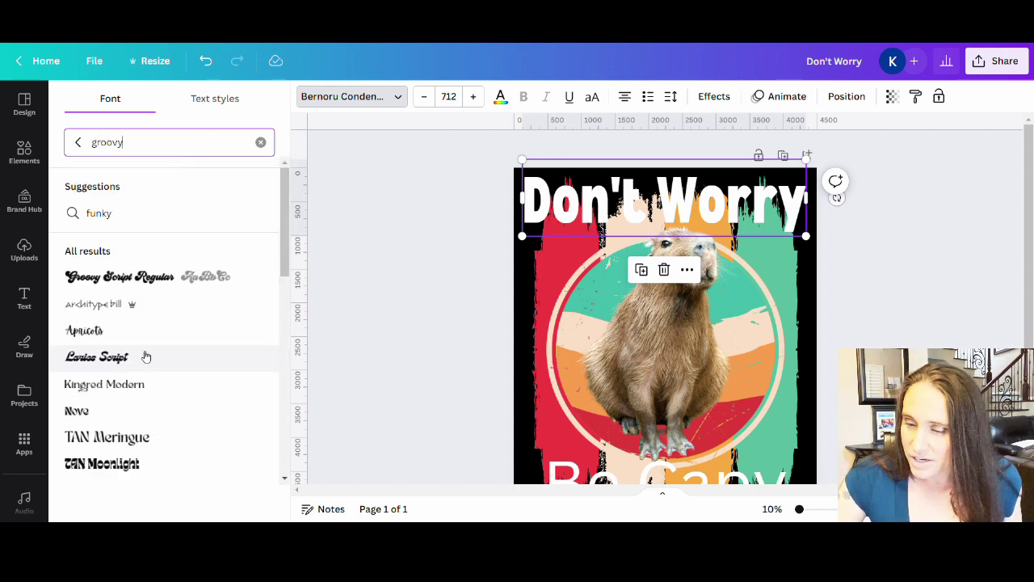
{"action": "left_click", "coordinate": [121, 277]}
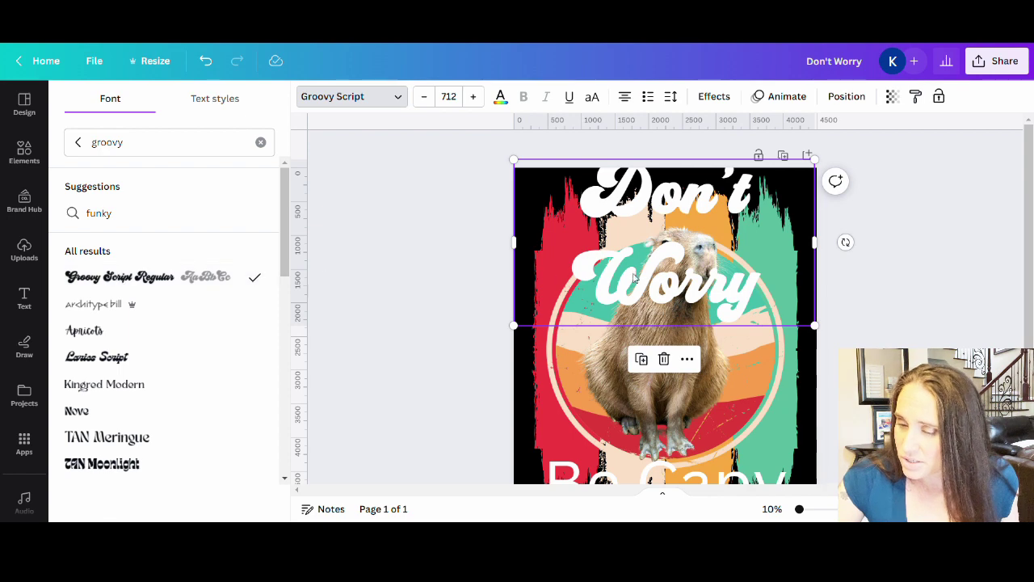
- Widen 'Don't Worry' onto a single line and shrink it to size 499
{"action": "left_click_drag", "start_coordinate": [826, 254], "coordinate": [724, 225]}
{"action": "left_click", "coordinate": [877, 254]}
{"action": "left_click", "coordinate": [730, 227]}
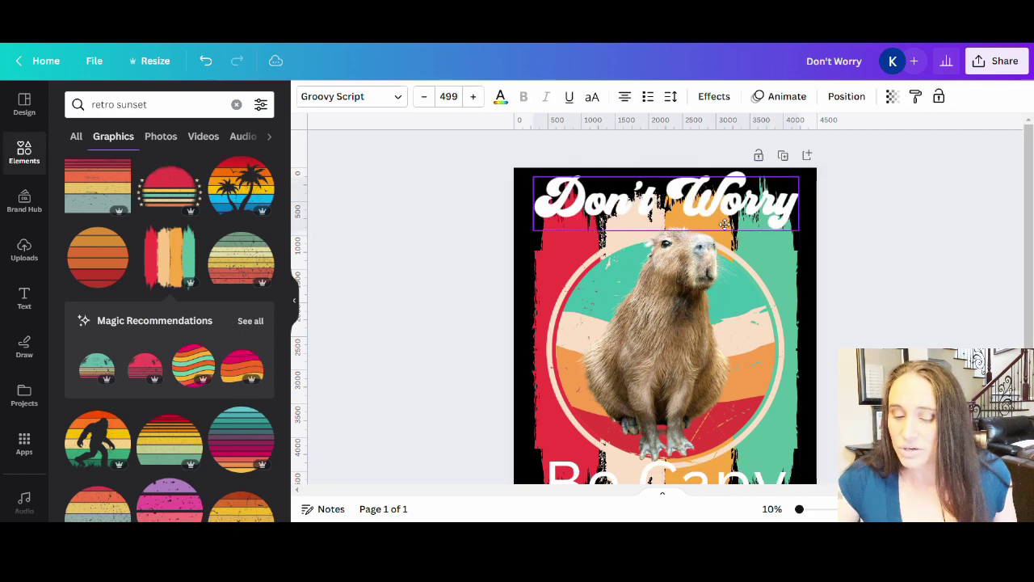
{"action": "left_click", "coordinate": [842, 261]}
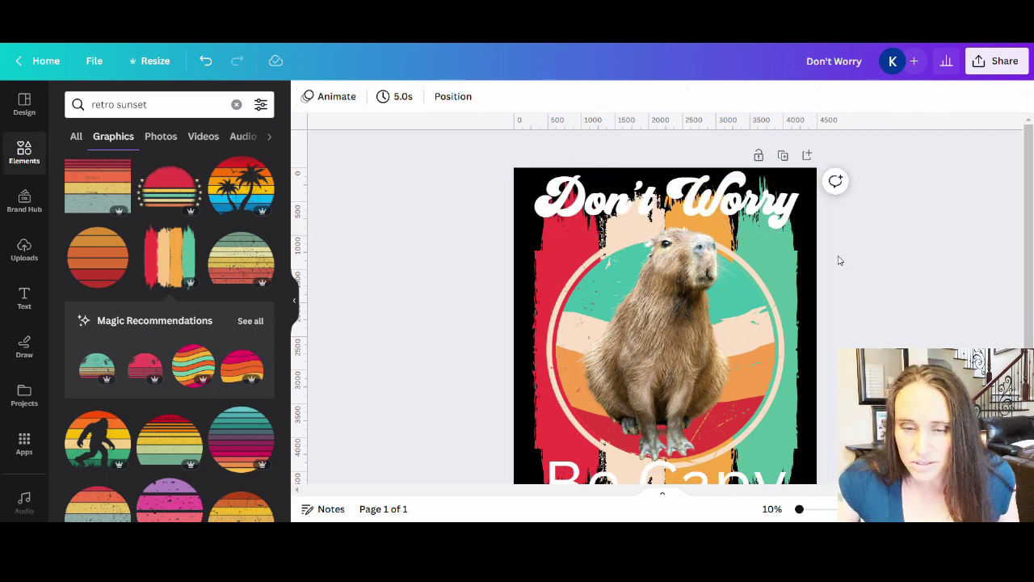
- Try Groovy Script, TAN Nimbus and Kingred Youth fonts on 'Be Capy'
{"action": "scroll", "coordinate": [882, 259], "scroll_direction": "down", "scroll_amount": 2}
{"action": "left_click", "coordinate": [664, 416]}
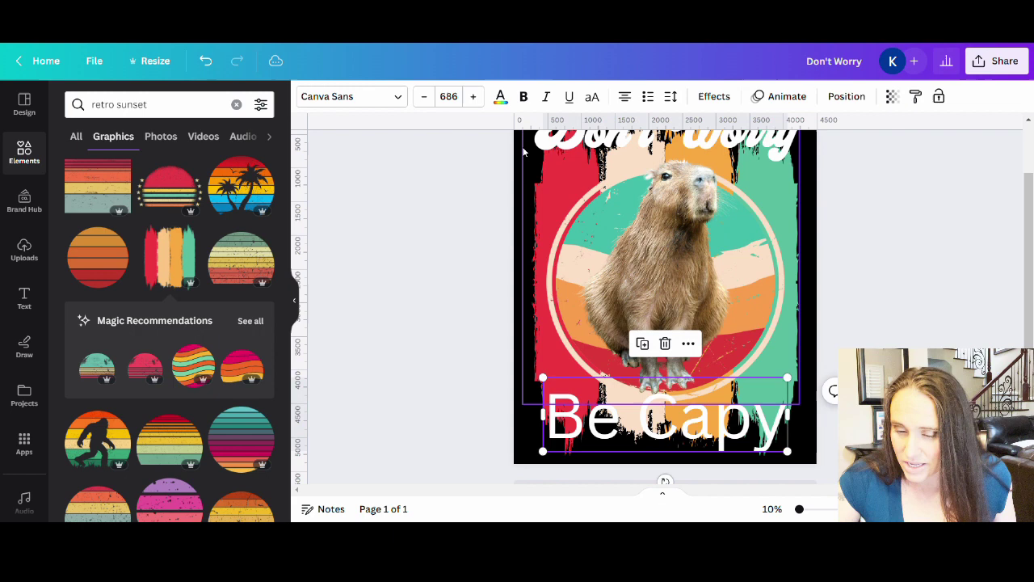
{"action": "left_click", "coordinate": [393, 99]}
{"action": "left_click", "coordinate": [119, 276]}
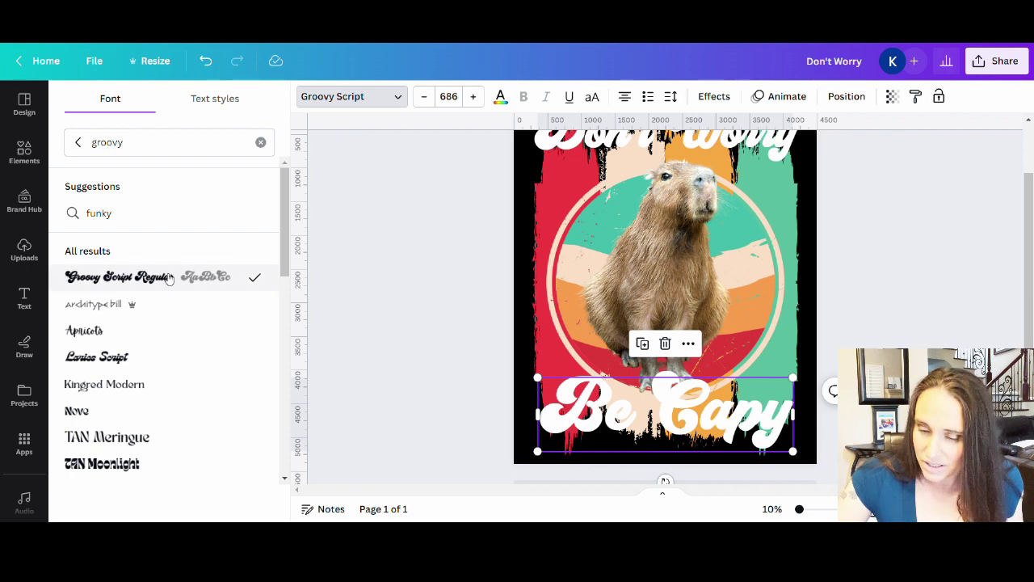
{"action": "scroll", "coordinate": [180, 291], "scroll_direction": "down", "scroll_amount": 3}
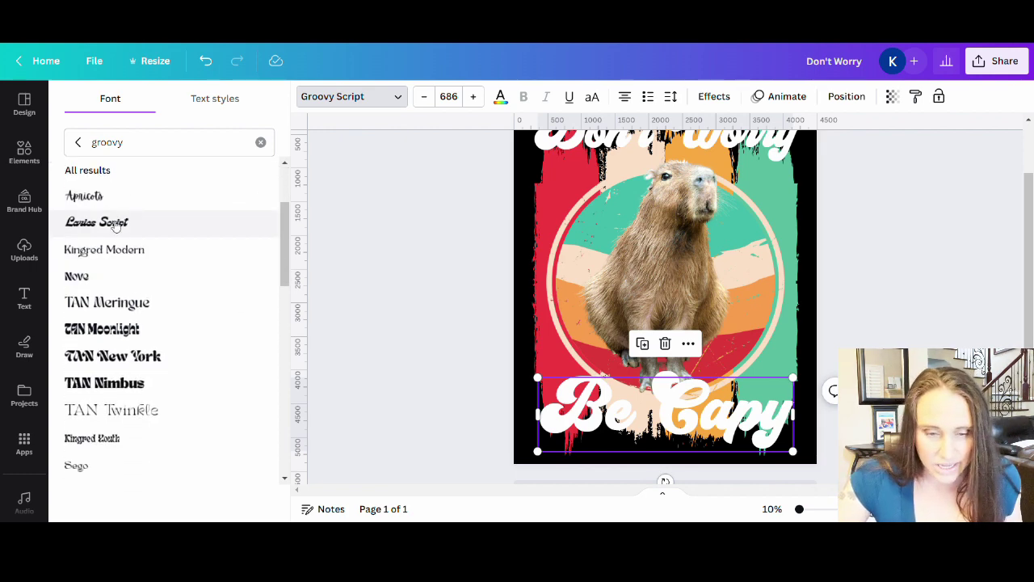
{"action": "left_click", "coordinate": [116, 224]}
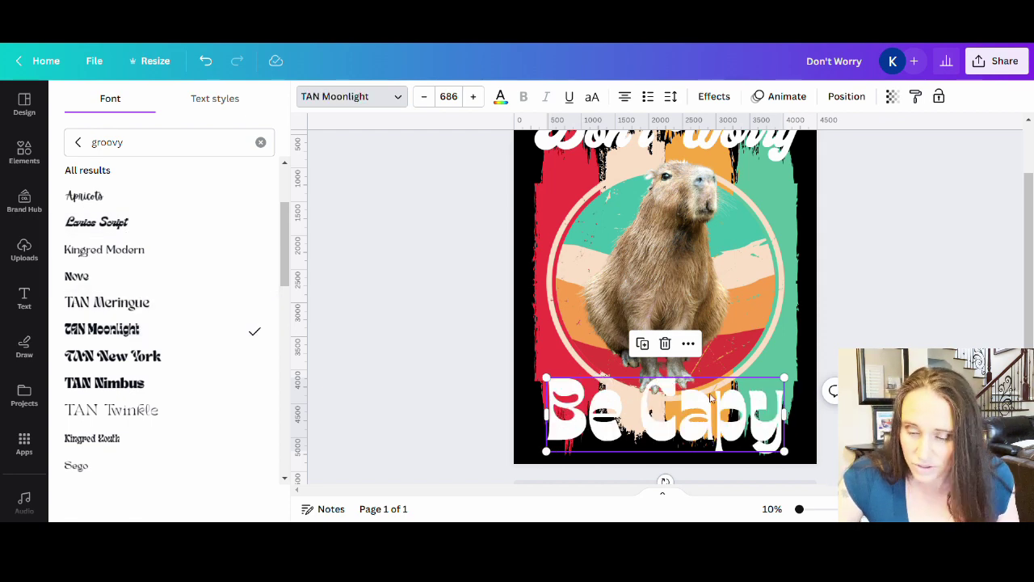
{"action": "scroll", "coordinate": [130, 327], "scroll_direction": "down", "scroll_amount": 1}
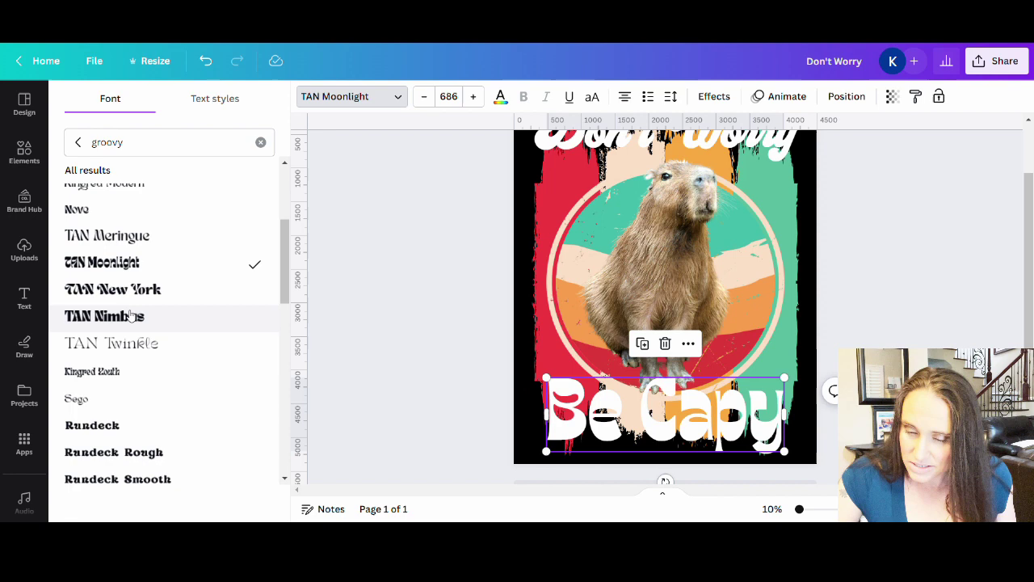
{"action": "left_click", "coordinate": [131, 315]}
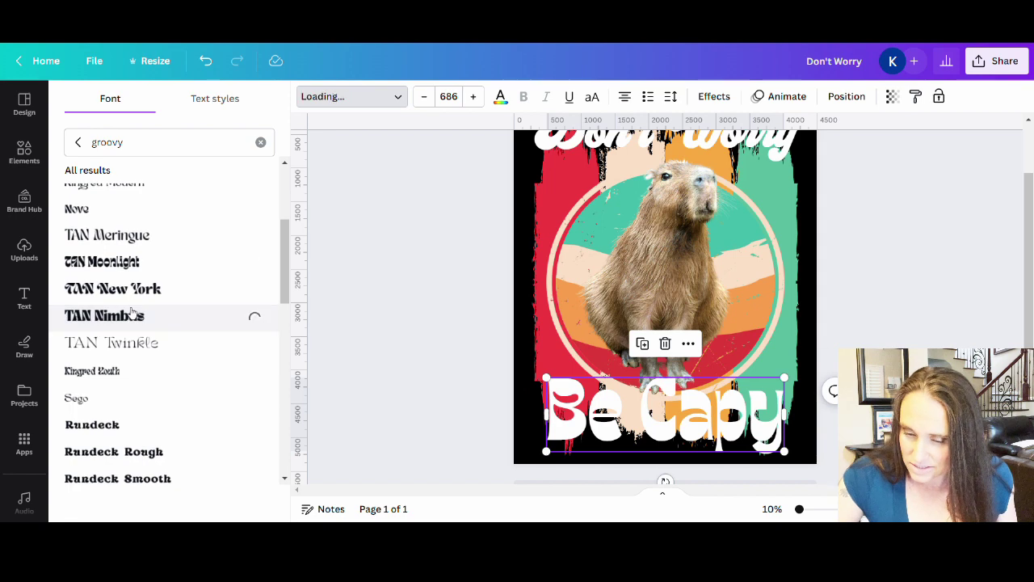
{"action": "left_click", "coordinate": [120, 377]}
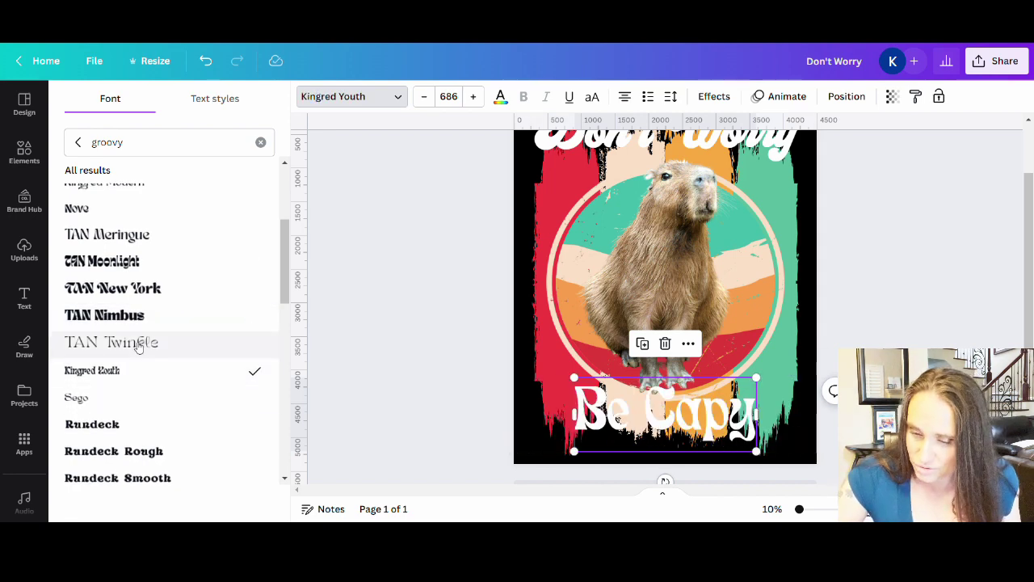
- Try Sego and Chromium One on 'Be Capy', then settle on Genty
{"action": "scroll", "coordinate": [138, 342], "scroll_direction": "down", "scroll_amount": 2}
{"action": "left_click", "coordinate": [135, 268]}
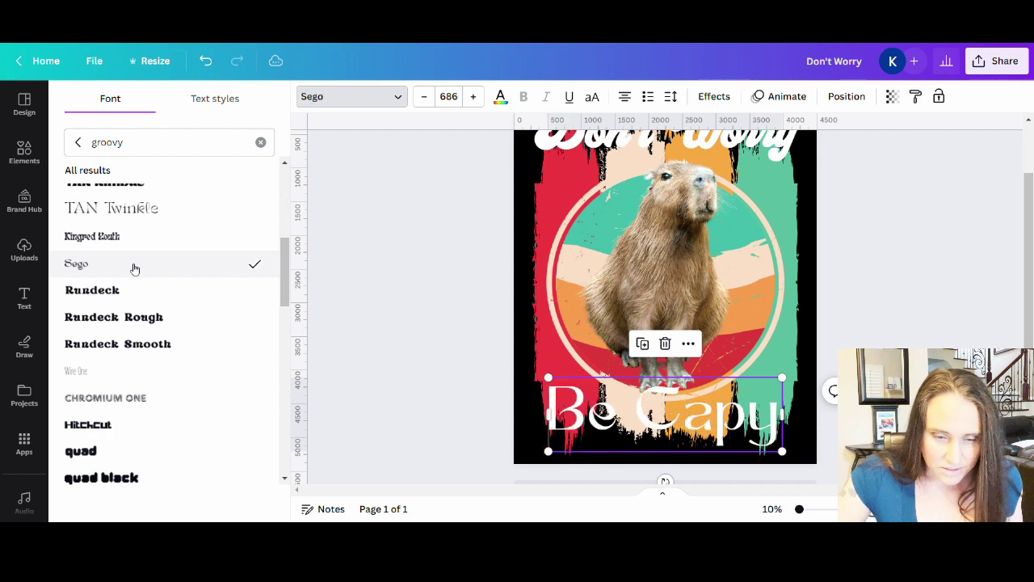
{"action": "scroll", "coordinate": [135, 268], "scroll_direction": "down", "scroll_amount": 2}
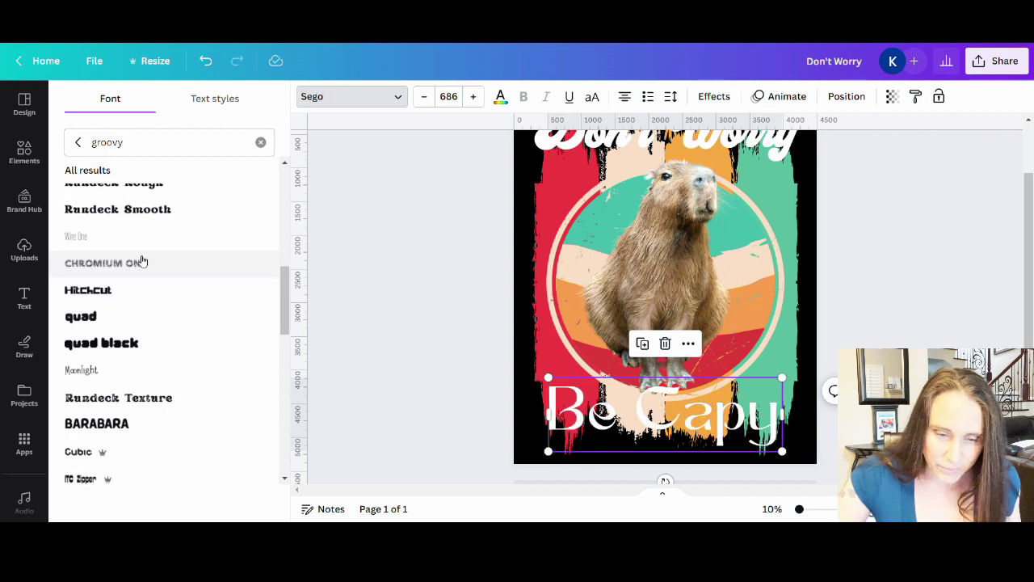
{"action": "left_click", "coordinate": [138, 277]}
{"action": "scroll", "coordinate": [138, 275], "scroll_direction": "down", "scroll_amount": 2}
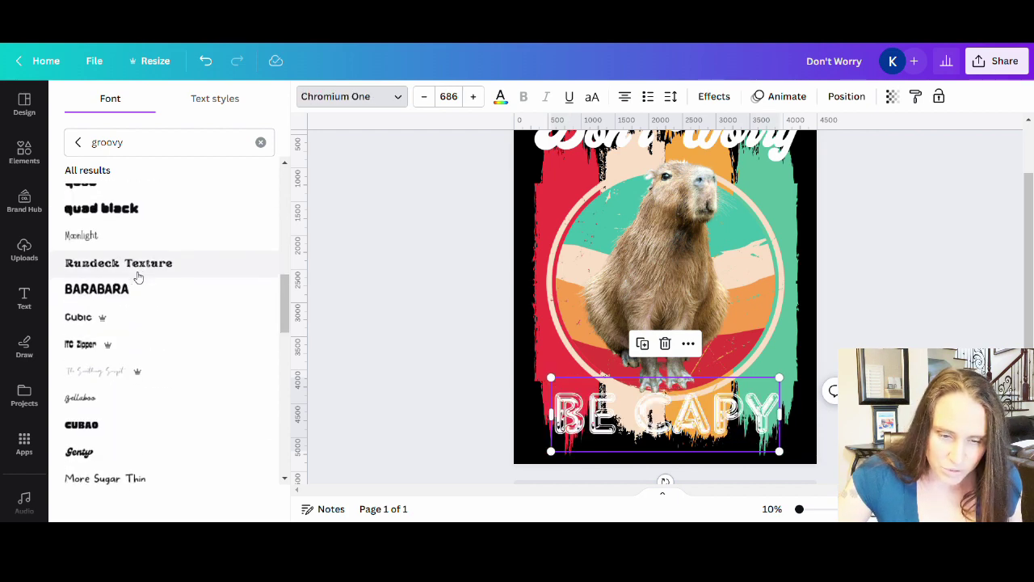
{"action": "scroll", "coordinate": [120, 332], "scroll_direction": "down", "scroll_amount": 2}
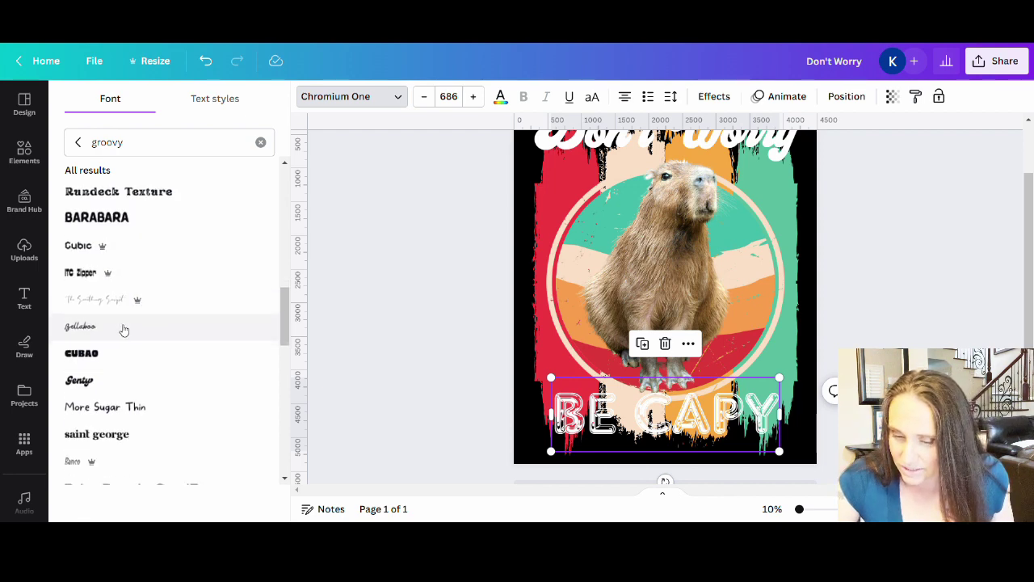
{"action": "left_click", "coordinate": [119, 319]}
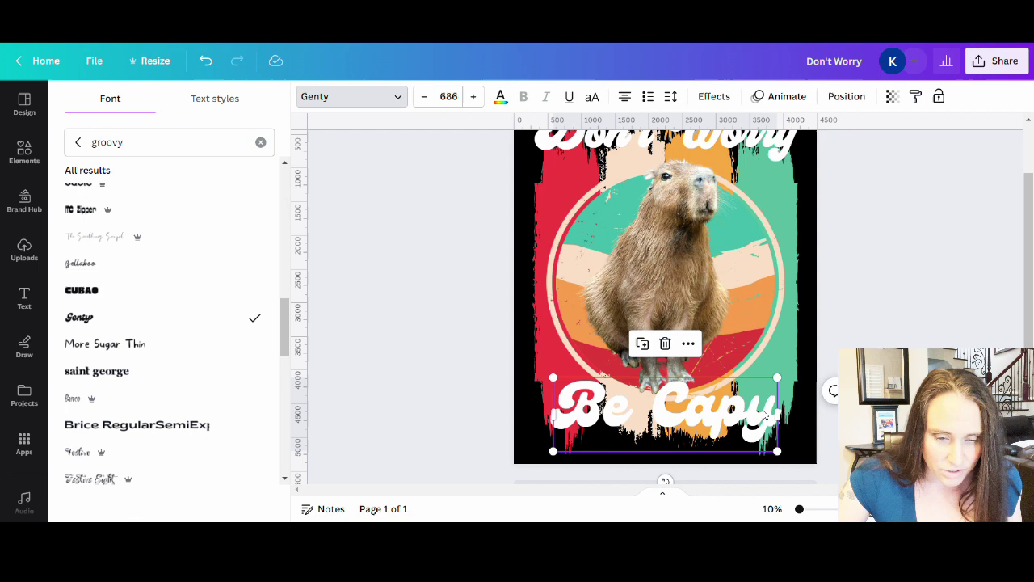
{"action": "scroll", "coordinate": [763, 414], "scroll_direction": "up", "scroll_amount": 1}
{"action": "left_click", "coordinate": [753, 217]}
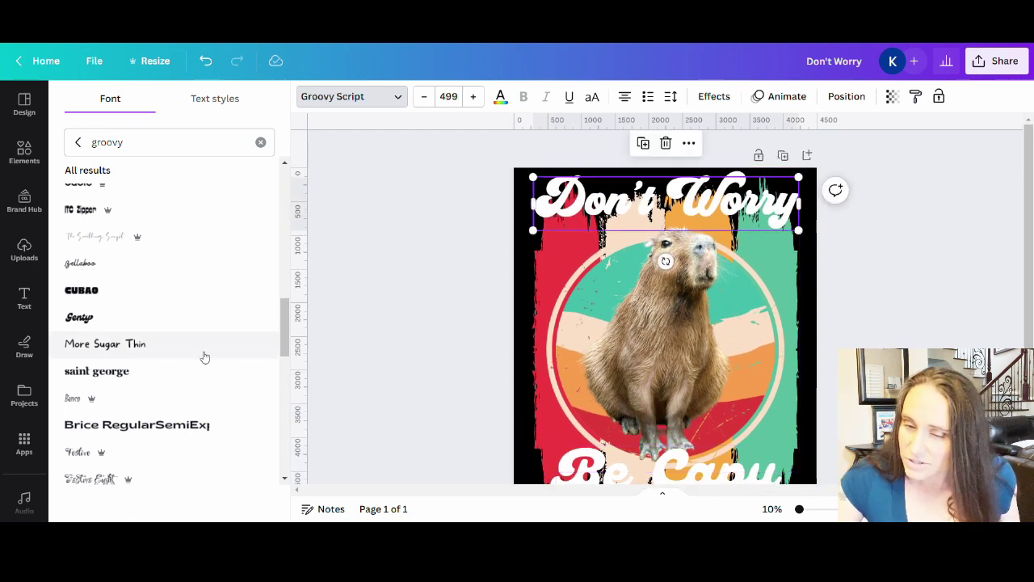
- Try Genty on DON'T WORRY, undo it, and shift the title slightly right
{"action": "left_click", "coordinate": [96, 317]}
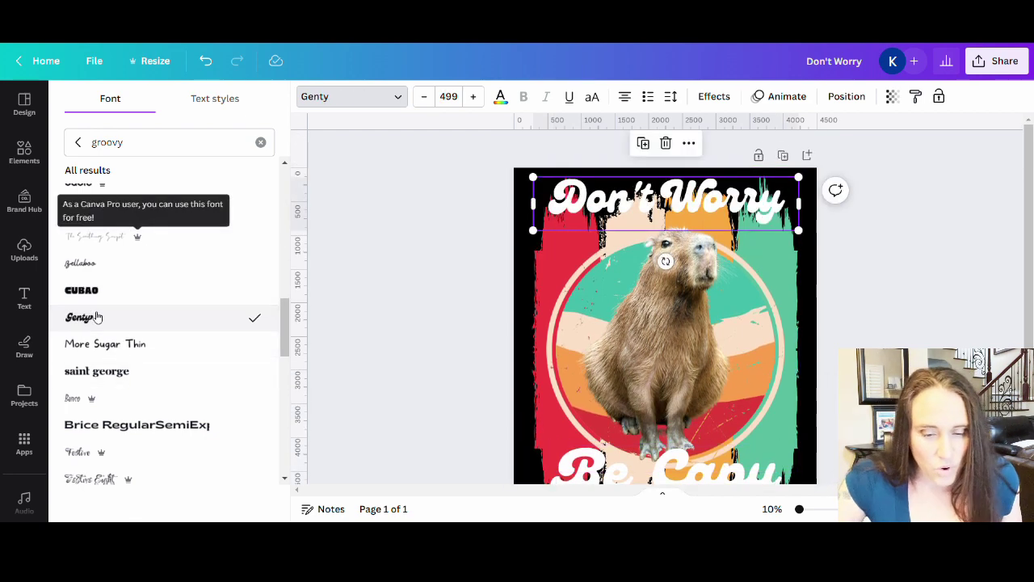
{"action": "key", "text": "ctrl+z"}
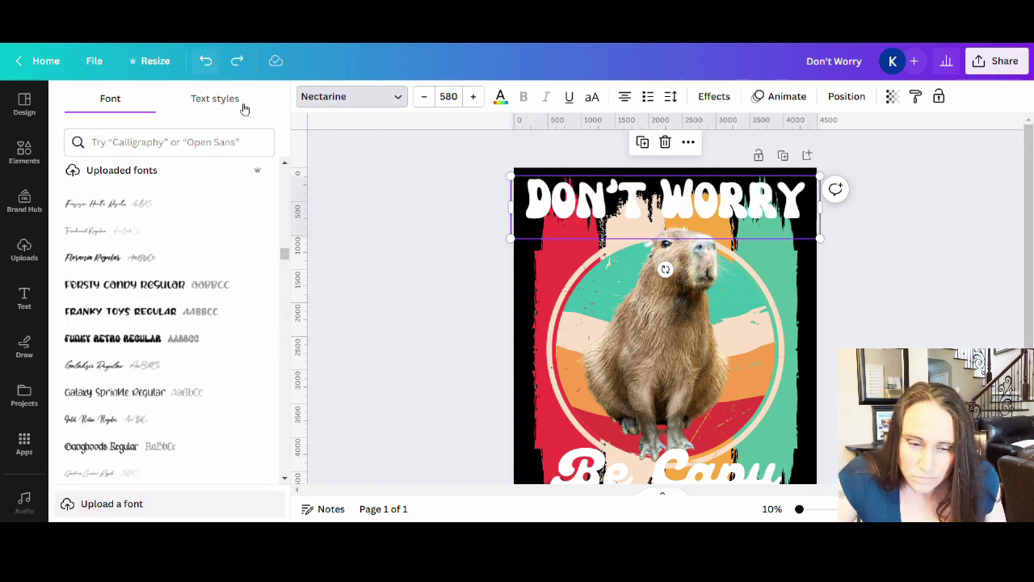
{"action": "left_click", "coordinate": [365, 280]}
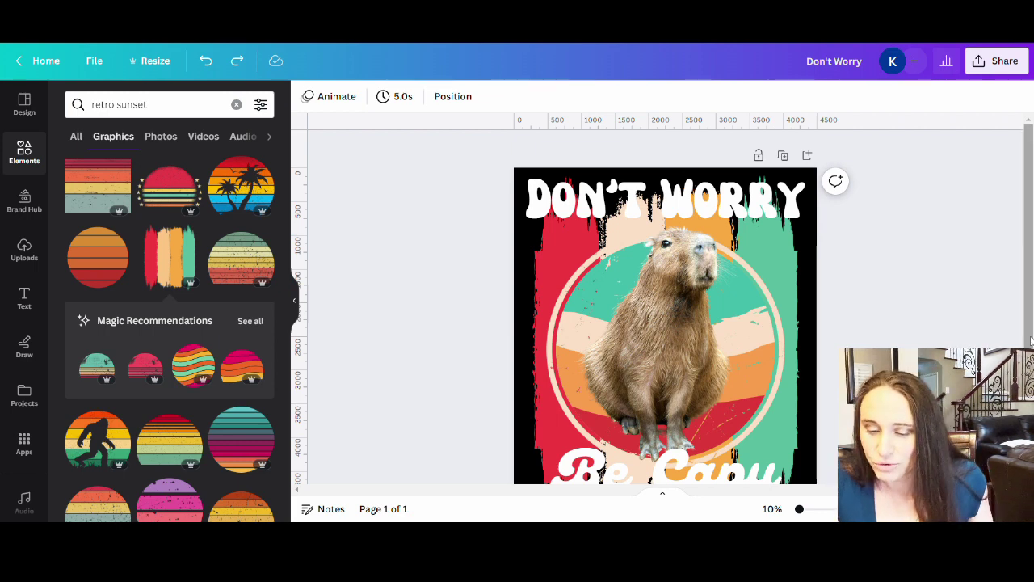
{"action": "scroll", "coordinate": [985, 191], "scroll_direction": "down", "scroll_amount": 2}
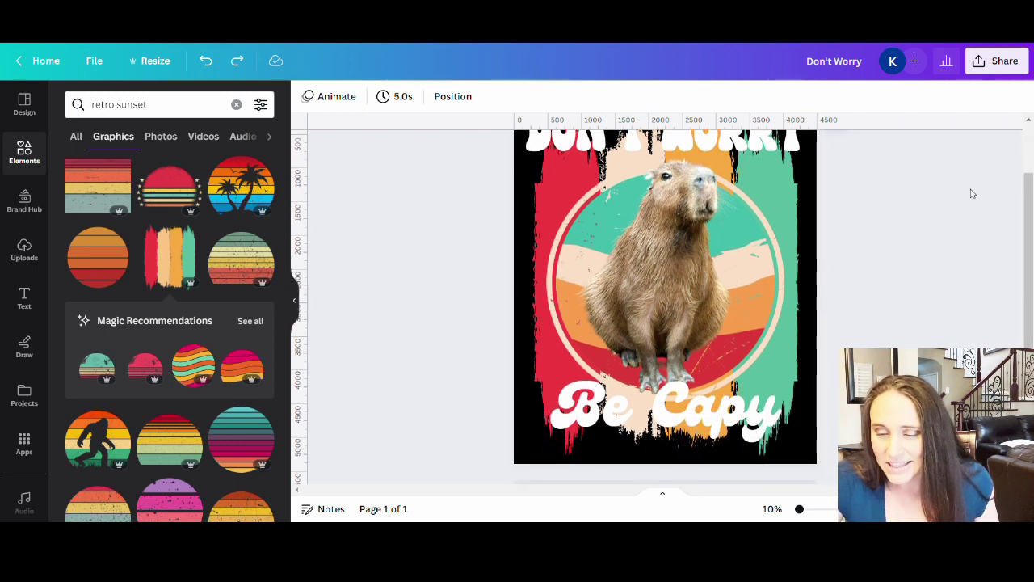
{"action": "scroll", "coordinate": [812, 299], "scroll_direction": "up", "scroll_amount": 2}
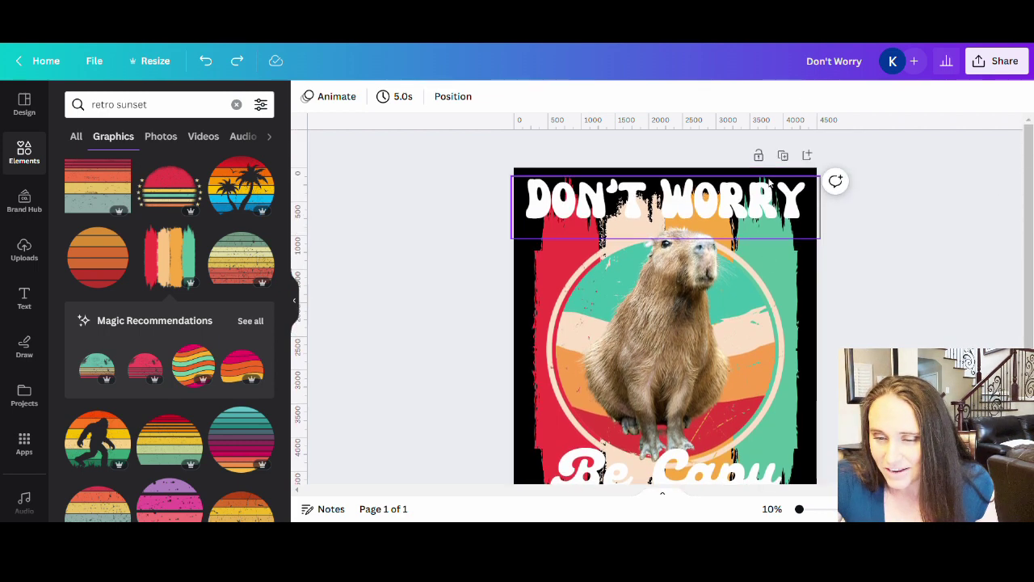
{"action": "left_click", "coordinate": [785, 196]}
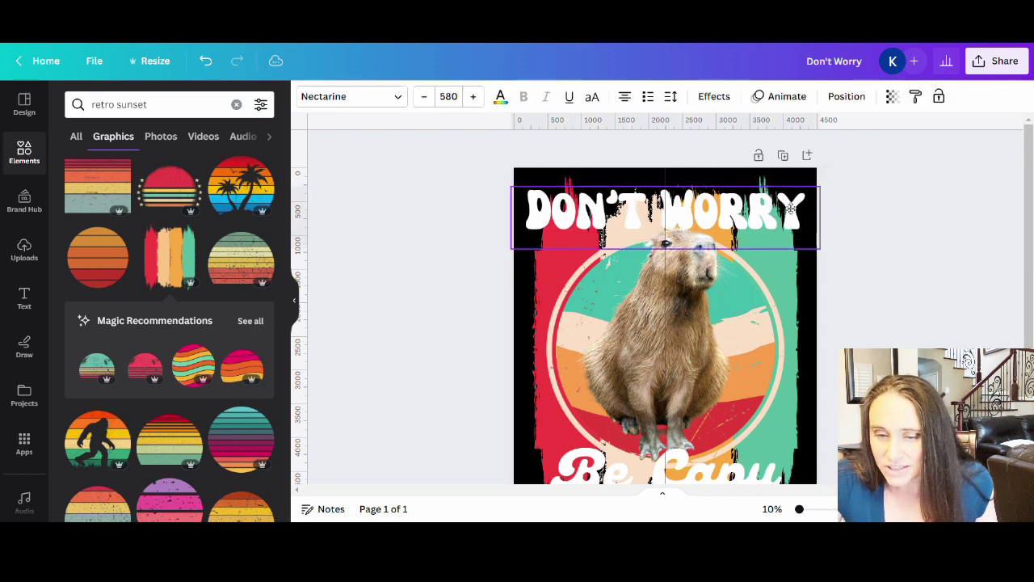
{"action": "left_click_drag", "start_coordinate": [787, 197], "coordinate": [796, 201]}
{"action": "left_click", "coordinate": [903, 256]}
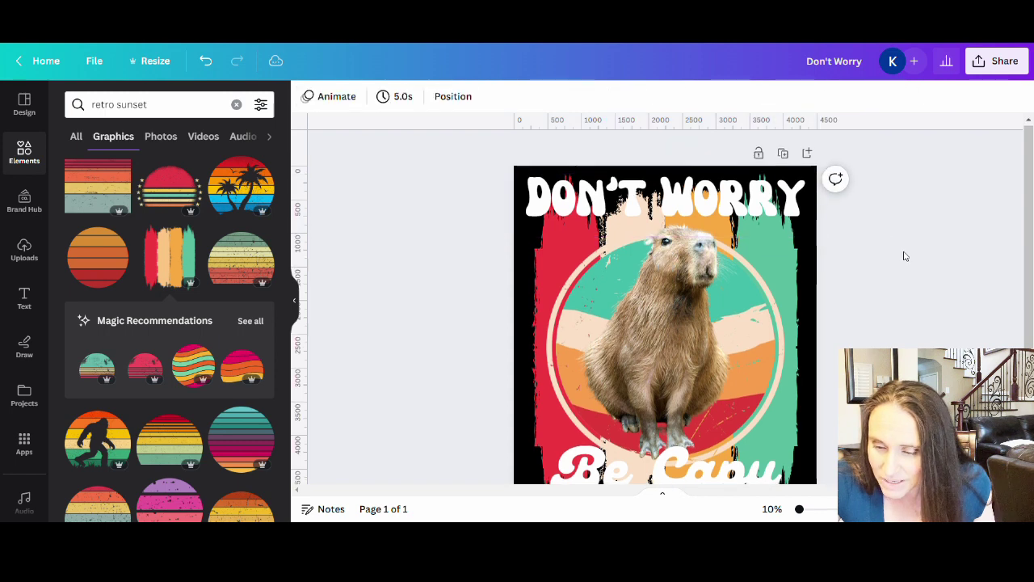
- Enlarge 'Be Capy' to size 816 so it spans the bottom of the design
{"action": "scroll", "coordinate": [902, 256], "scroll_direction": "down", "scroll_amount": 4}
{"action": "left_click", "coordinate": [559, 404]}
{"action": "left_click_drag", "start_coordinate": [563, 408], "coordinate": [531, 415]}
{"action": "left_click_drag", "start_coordinate": [786, 343], "coordinate": [782, 366]}
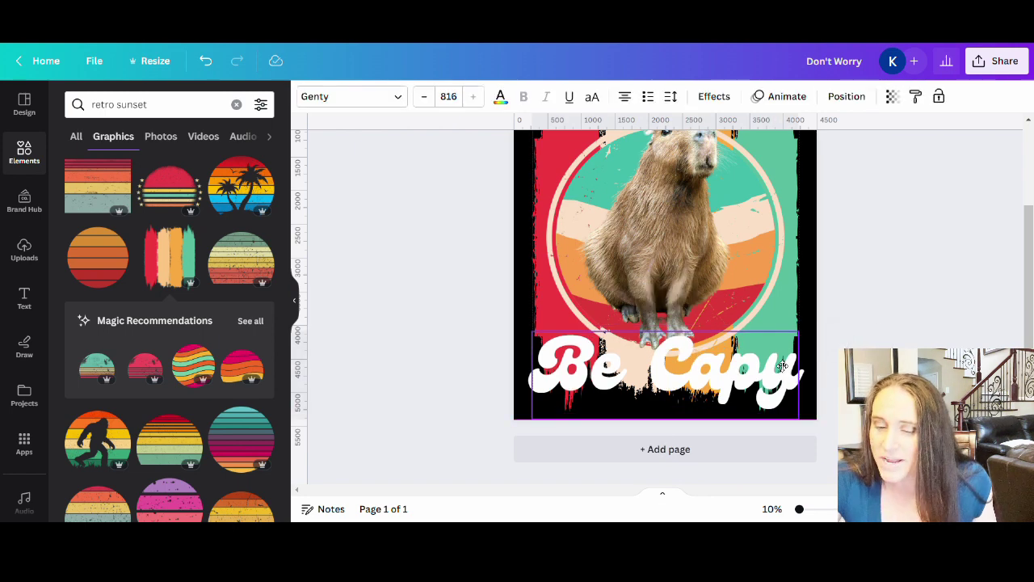
{"action": "left_click", "coordinate": [927, 289]}
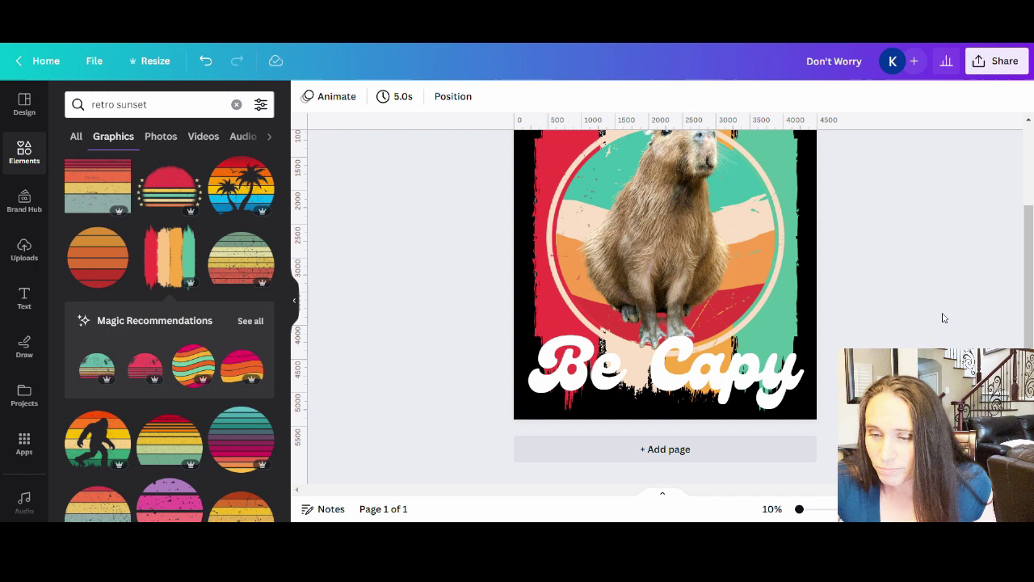
{"action": "scroll", "coordinate": [758, 227], "scroll_direction": "up", "scroll_amount": 3}
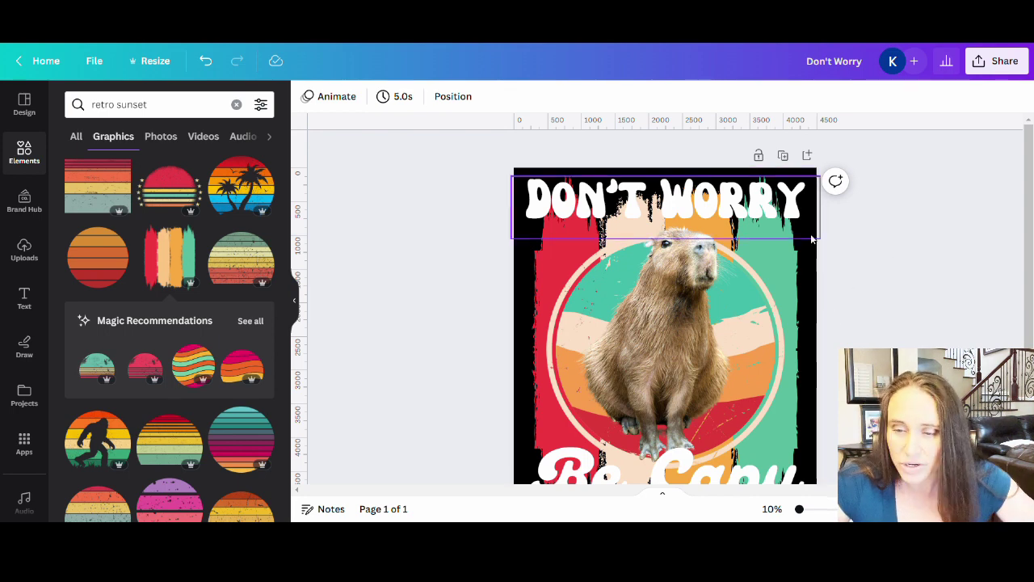
- Add a fully opaque black shadow to DON'T WORRY with an offset of 52
{"action": "left_click", "coordinate": [786, 198]}
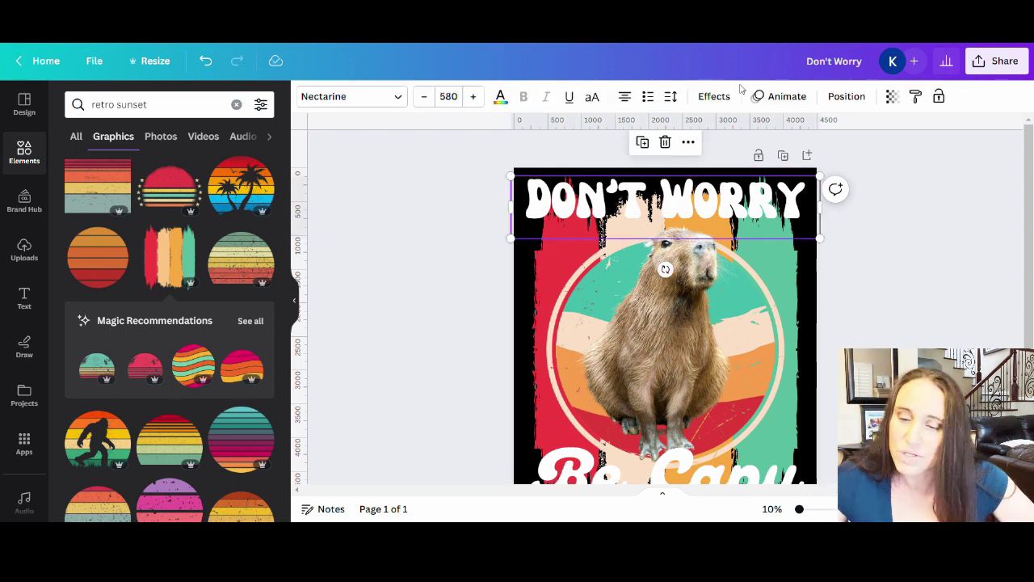
{"action": "left_click", "coordinate": [719, 97]}
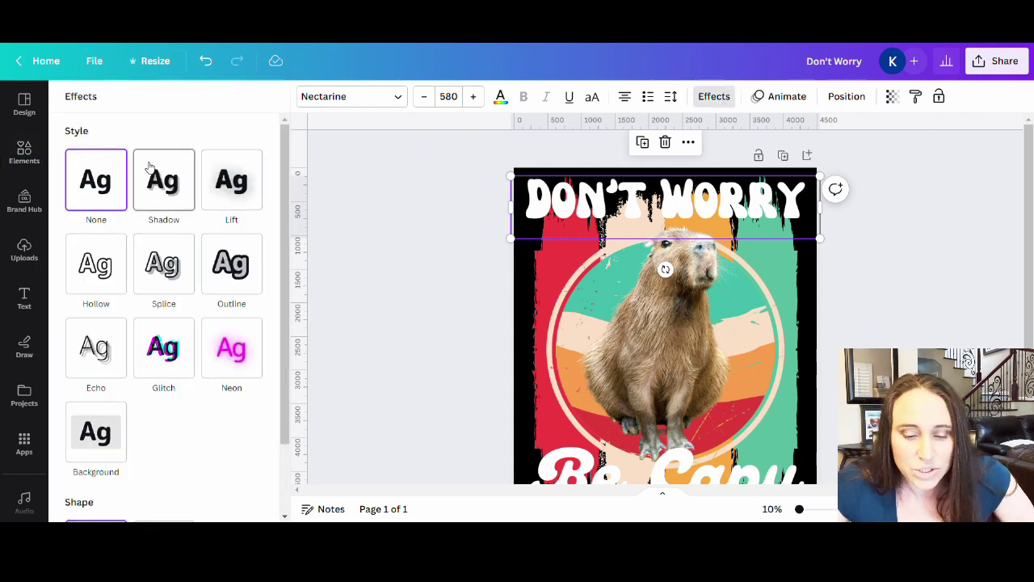
{"action": "left_click", "coordinate": [169, 198]}
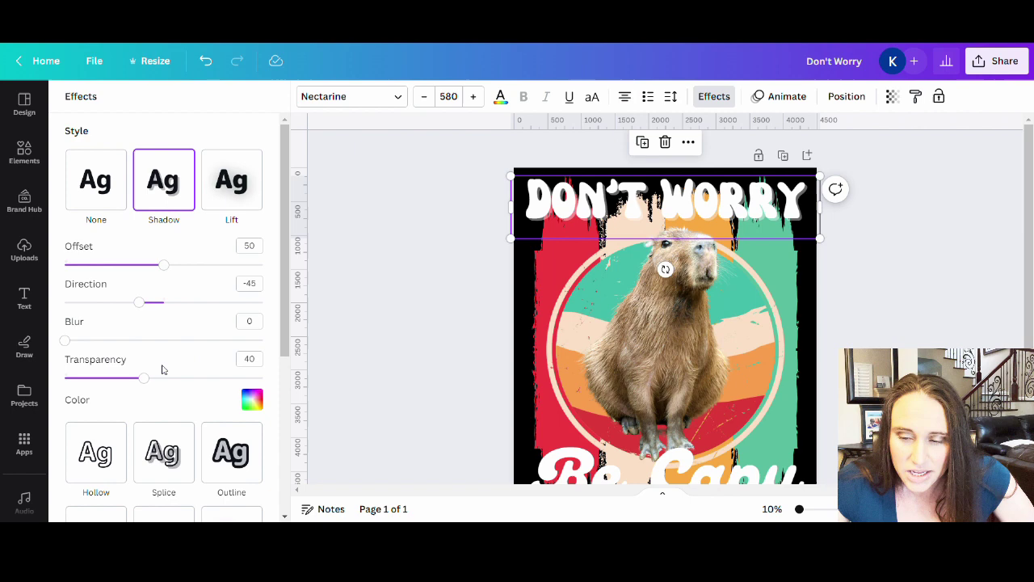
{"action": "left_click_drag", "start_coordinate": [148, 385], "coordinate": [369, 387]}
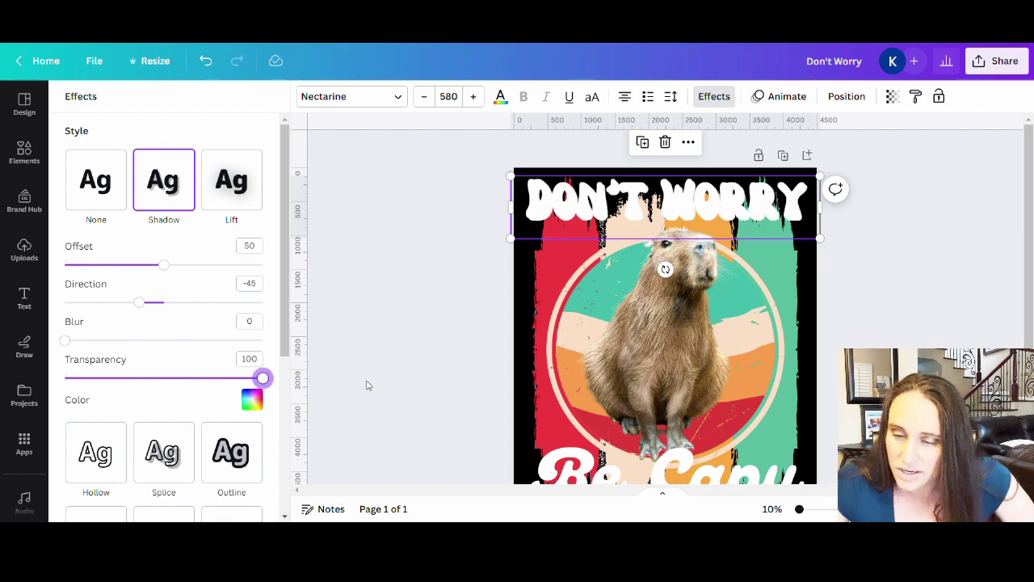
{"action": "left_click", "coordinate": [252, 399]}
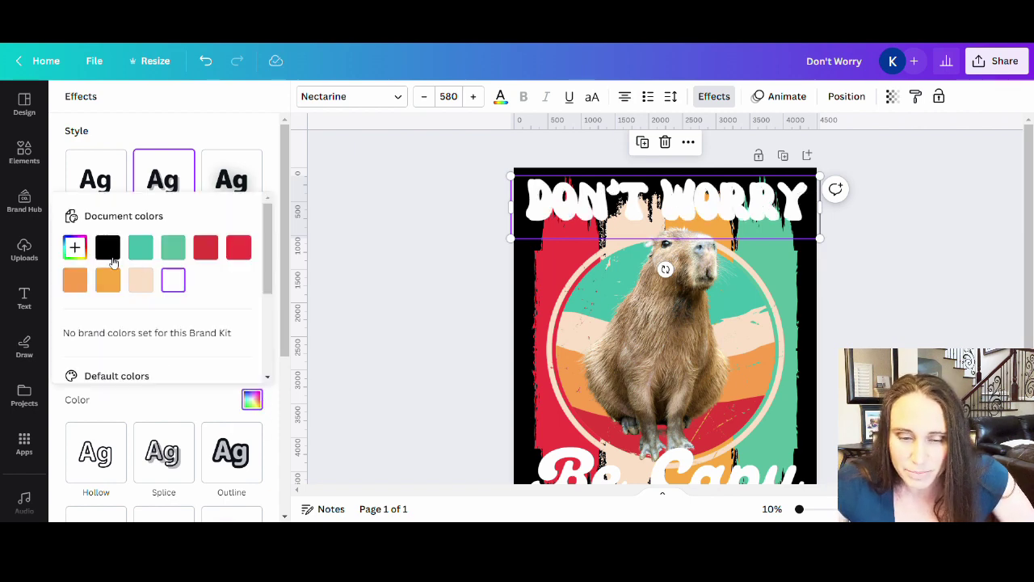
{"action": "left_click", "coordinate": [109, 249]}
{"action": "left_click", "coordinate": [125, 121]}
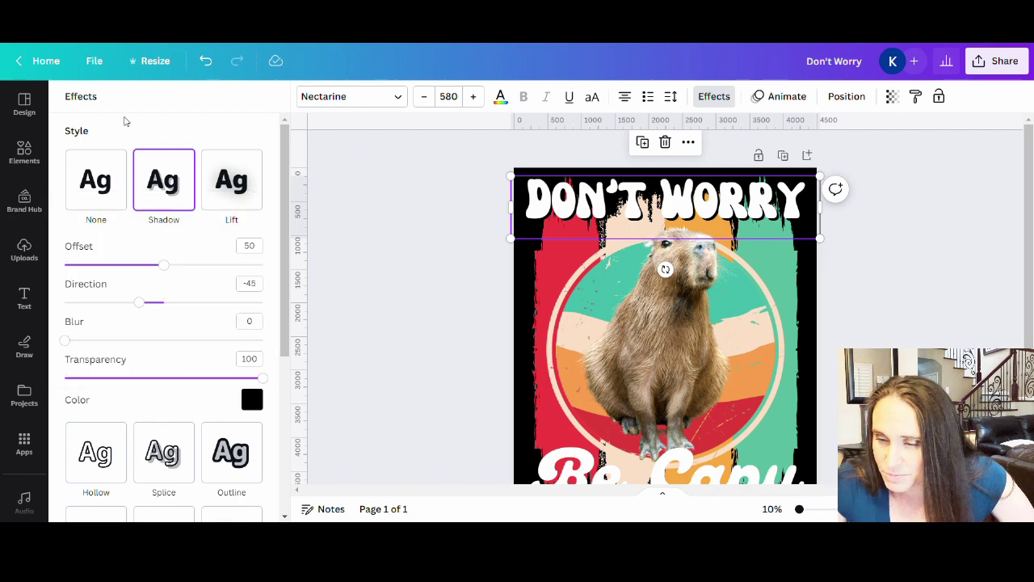
{"action": "left_click_drag", "start_coordinate": [175, 270], "coordinate": [322, 274]}
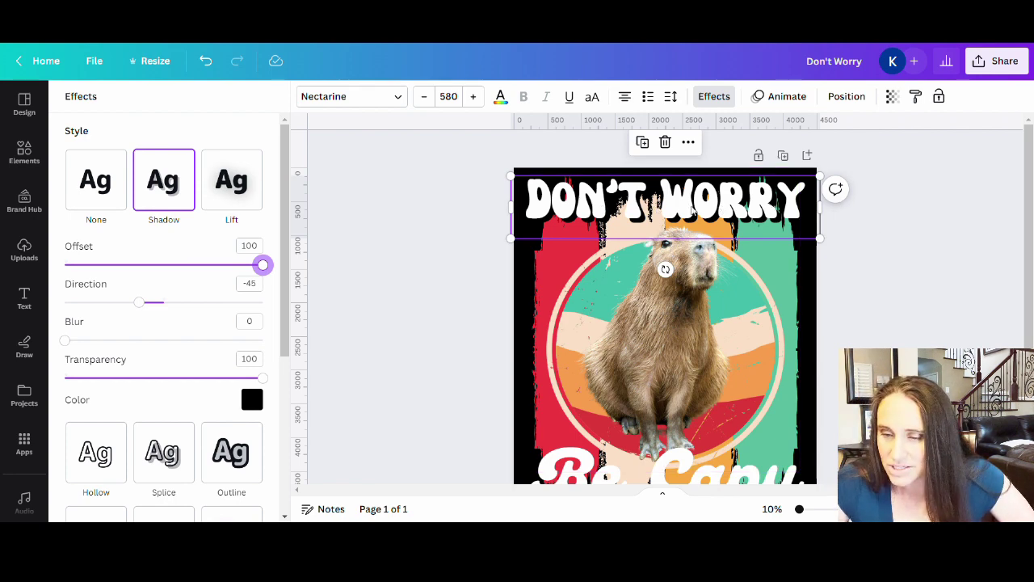
{"action": "left_click_drag", "start_coordinate": [170, 267], "coordinate": [171, 267]}
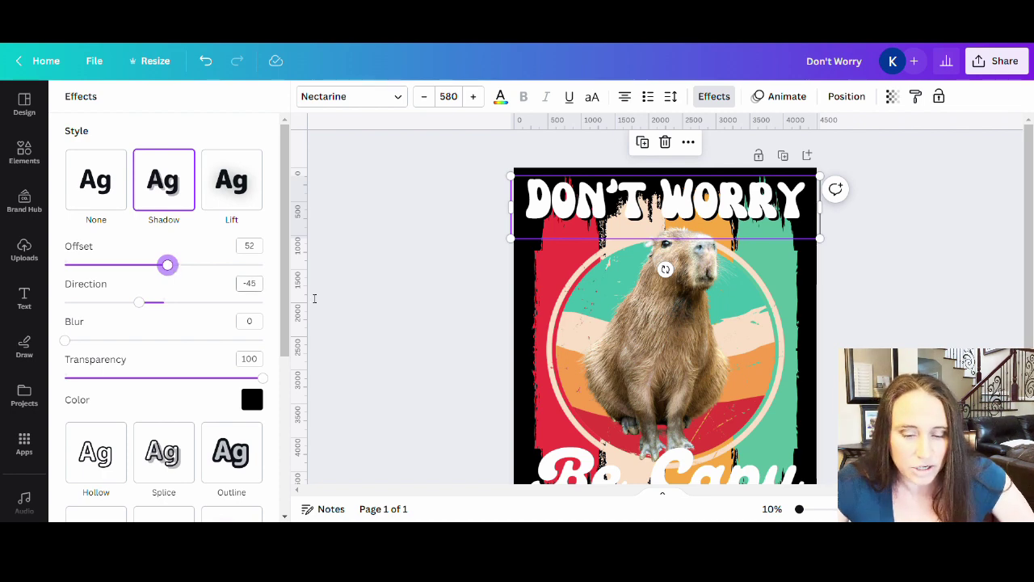
{"action": "scroll", "coordinate": [614, 404], "scroll_direction": "down", "scroll_amount": 2}
{"action": "left_click", "coordinate": [618, 416]}
- Add a fully opaque black drop shadow to 'Be Capy', matching the DON'T WORRY title
{"action": "left_click", "coordinate": [163, 180]}
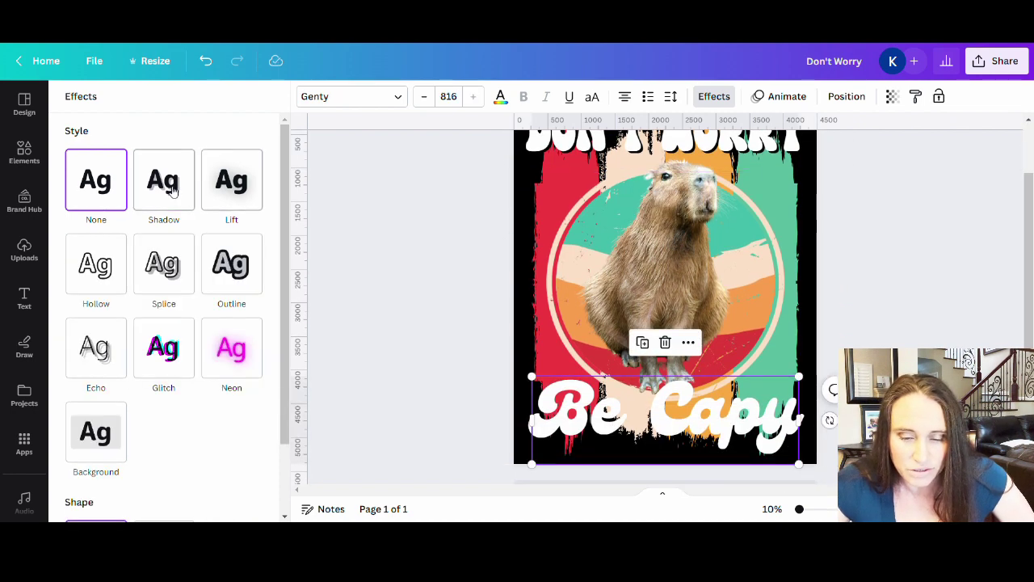
{"action": "left_click_drag", "start_coordinate": [143, 377], "coordinate": [339, 380]}
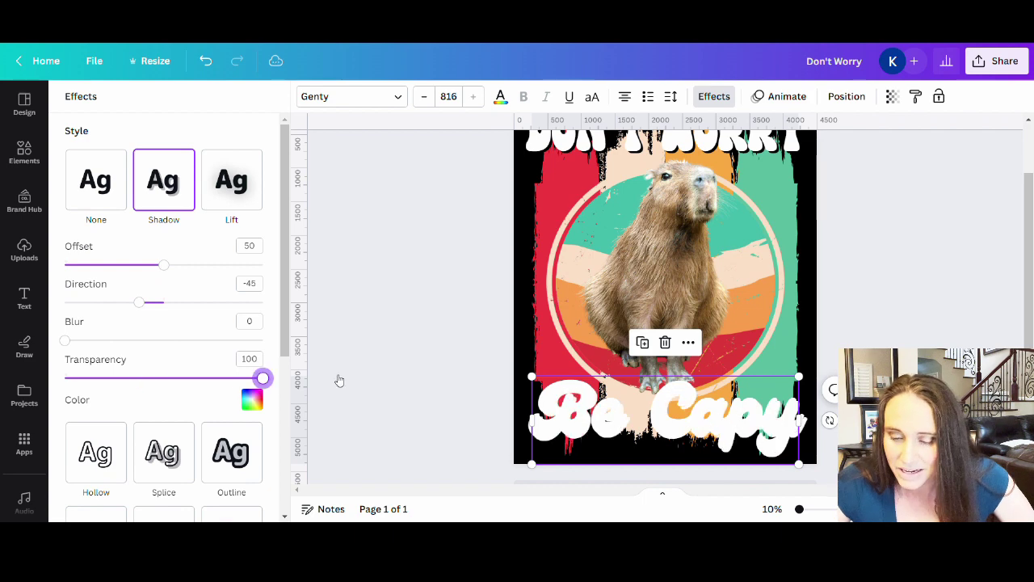
{"action": "left_click", "coordinate": [252, 398]}
{"action": "left_click", "coordinate": [108, 245]}
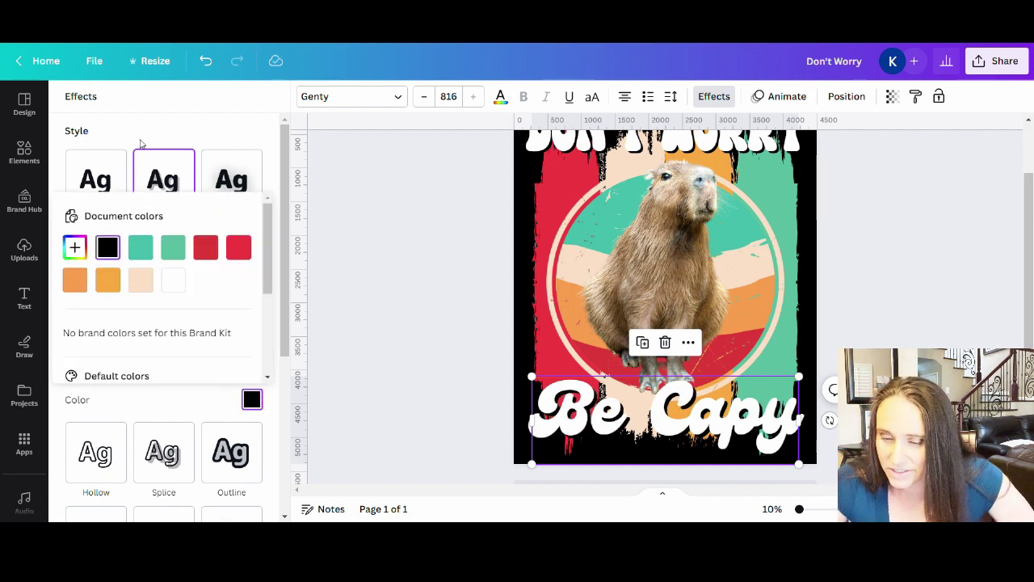
{"action": "left_click", "coordinate": [152, 119]}
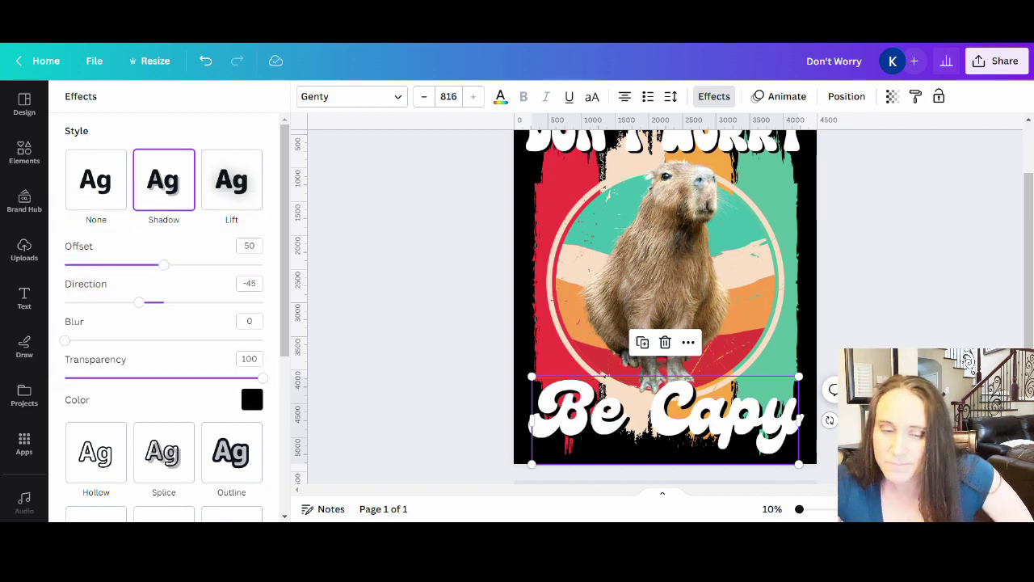
{"action": "scroll", "coordinate": [662, 307], "scroll_direction": "up", "scroll_amount": 2}
{"action": "scroll", "coordinate": [813, 313], "scroll_direction": "down", "scroll_amount": 1}
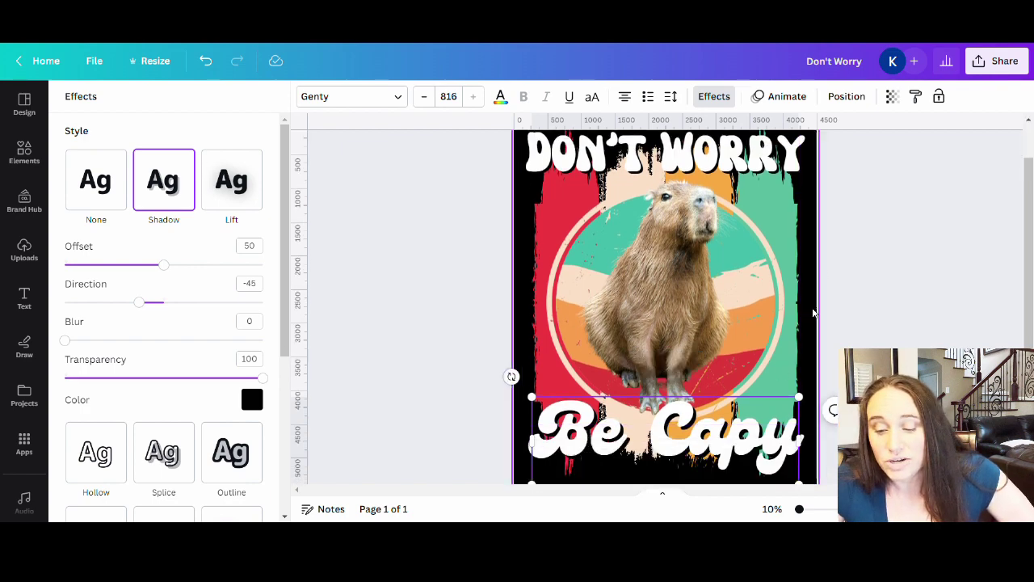
{"action": "scroll", "coordinate": [814, 313], "scroll_direction": "down", "scroll_amount": 1}
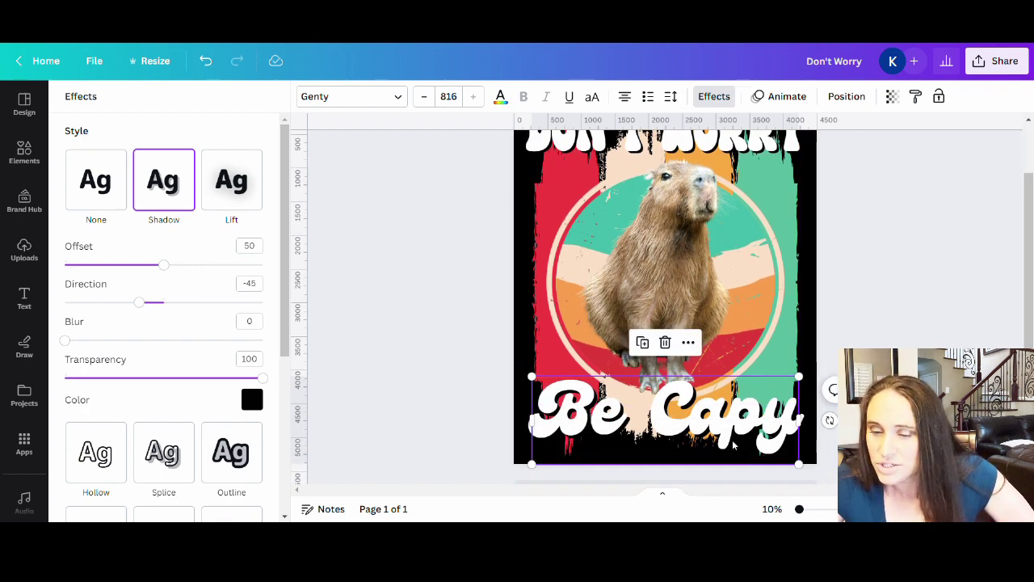
{"action": "scroll", "coordinate": [624, 217], "scroll_direction": "up", "scroll_amount": 2}
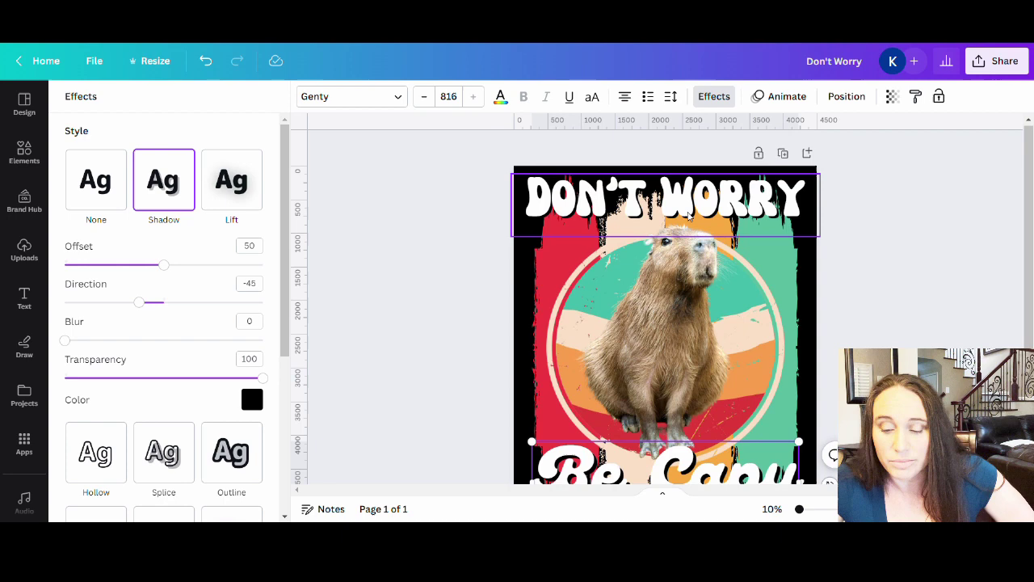
{"action": "scroll", "coordinate": [715, 458], "scroll_direction": "down", "scroll_amount": 3}
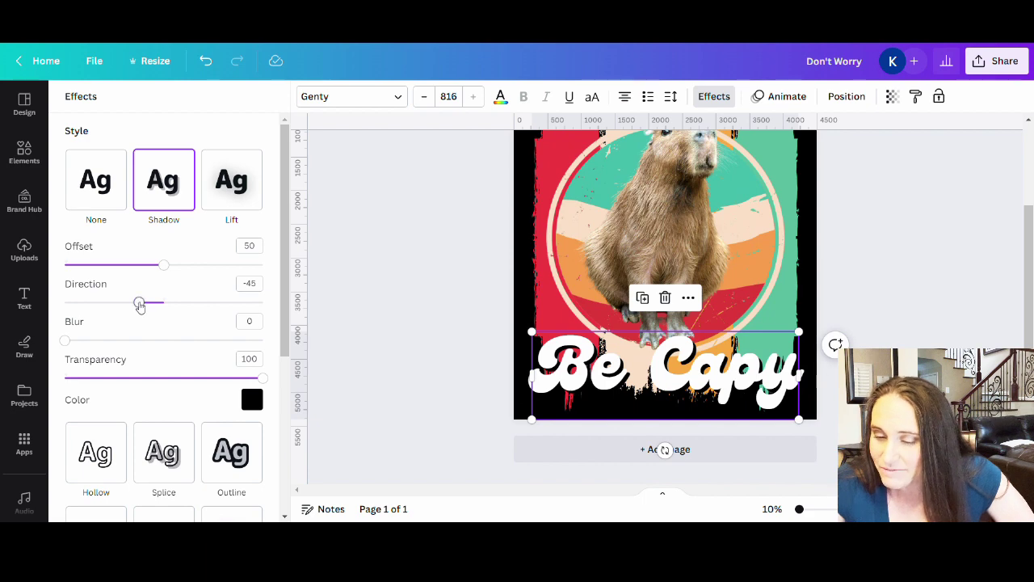
- Swing the 'Be Capy' shadow direction to -180, then settle it at -24
{"action": "left_click_drag", "start_coordinate": [139, 304], "coordinate": [56, 291]}
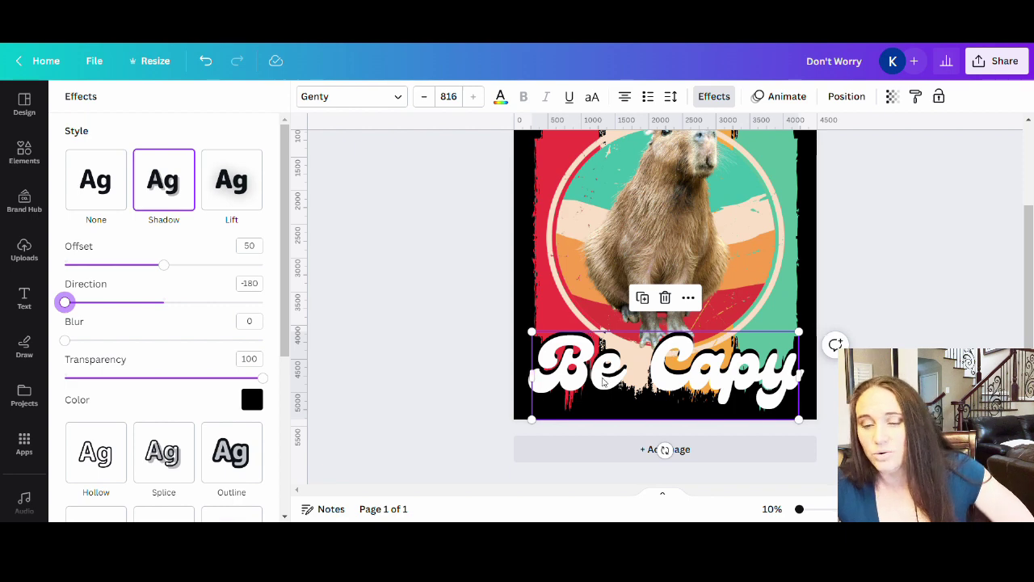
{"action": "key", "text": "Escape"}
{"action": "scroll", "coordinate": [888, 256], "scroll_direction": "up", "scroll_amount": 3}
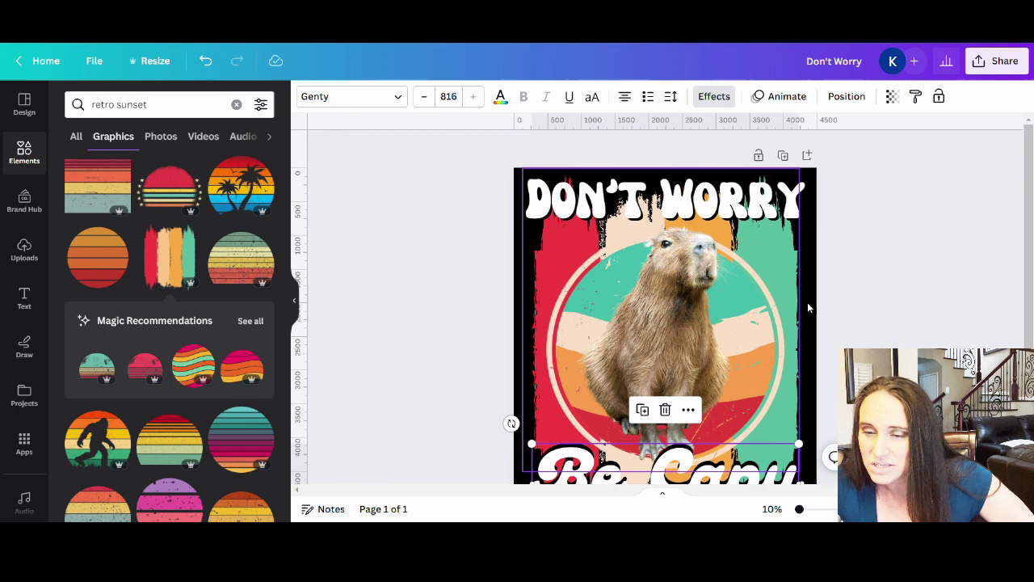
{"action": "scroll", "coordinate": [856, 307], "scroll_direction": "down", "scroll_amount": 2}
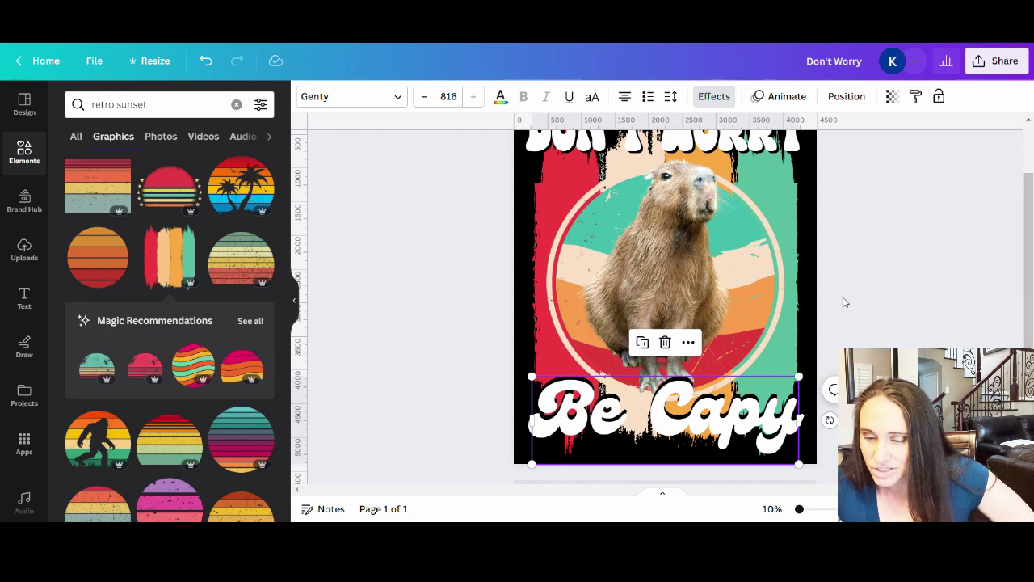
{"action": "scroll", "coordinate": [948, 282], "scroll_direction": "up", "scroll_amount": 2}
{"action": "scroll", "coordinate": [900, 267], "scroll_direction": "down", "scroll_amount": 2}
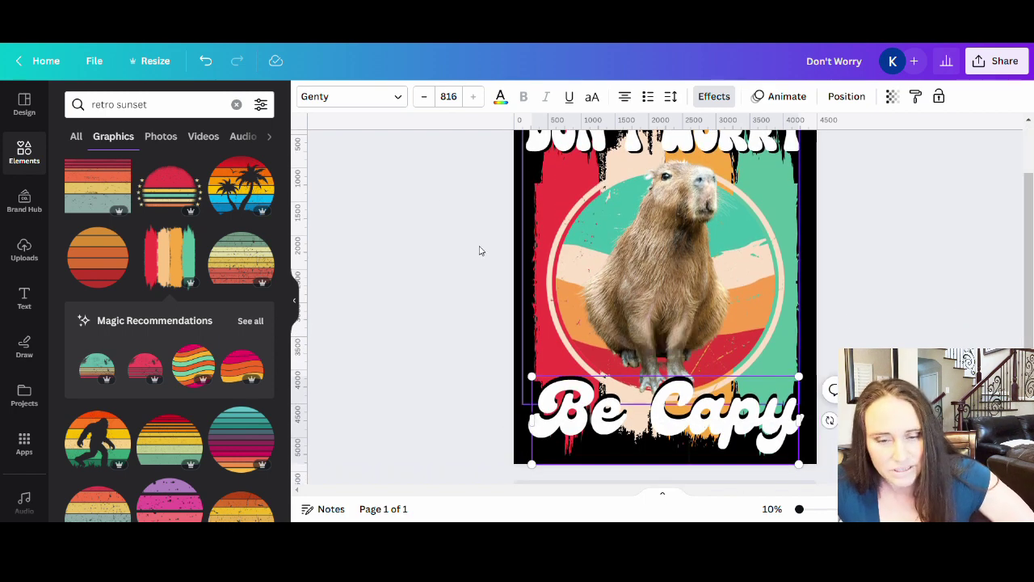
{"action": "left_click", "coordinate": [710, 97]}
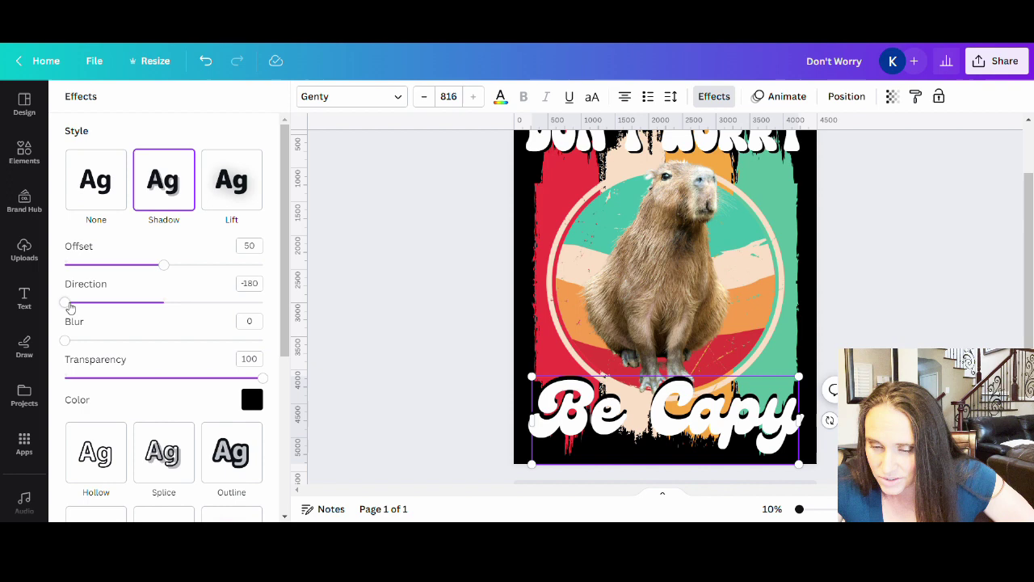
{"action": "left_click_drag", "start_coordinate": [71, 307], "coordinate": [154, 318]}
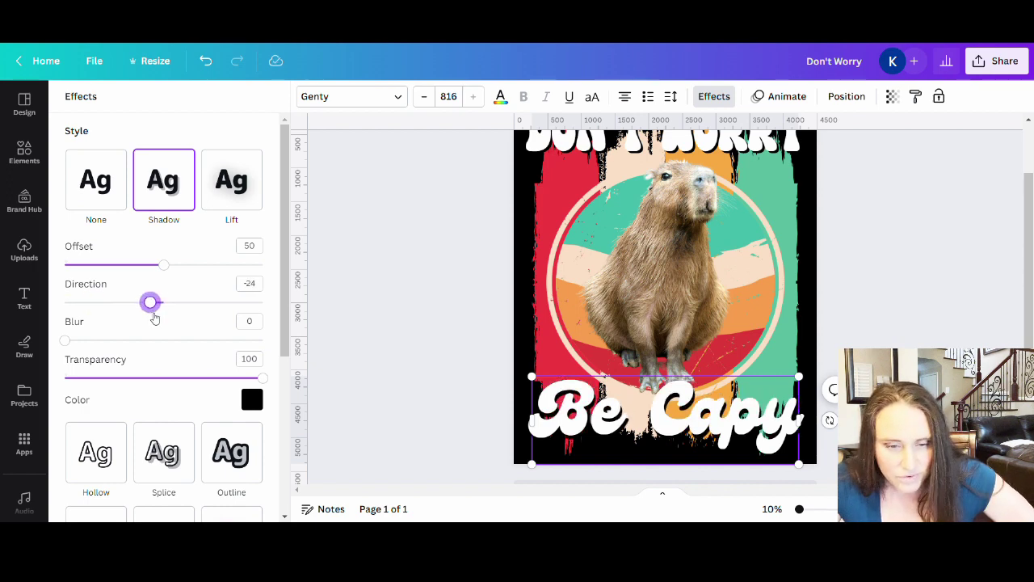
- Adjust the DON'T WORRY shadow direction, trying -38 before moving back toward -45
{"action": "left_click", "coordinate": [580, 162]}
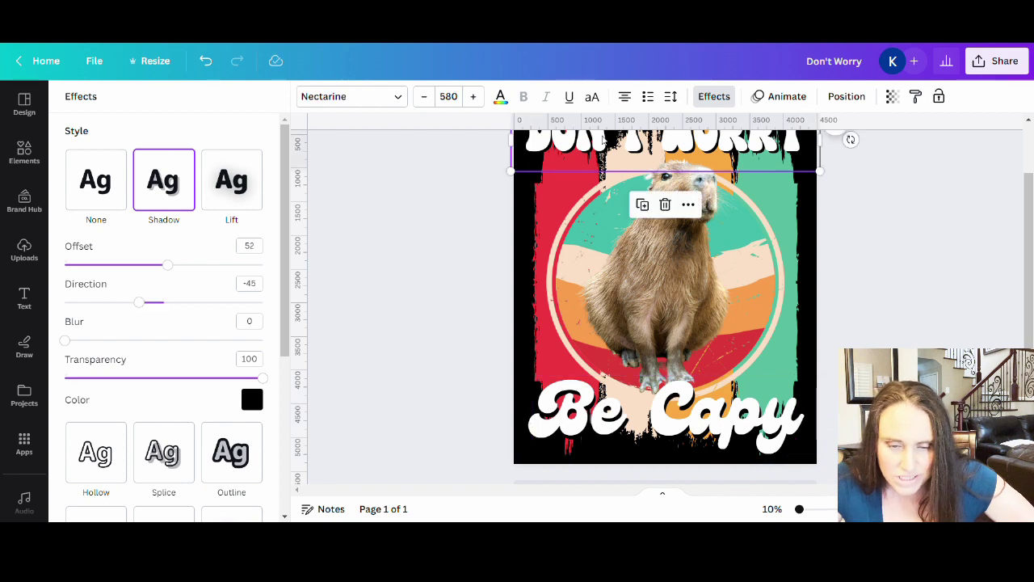
{"action": "left_click_drag", "start_coordinate": [139, 304], "coordinate": [153, 309]}
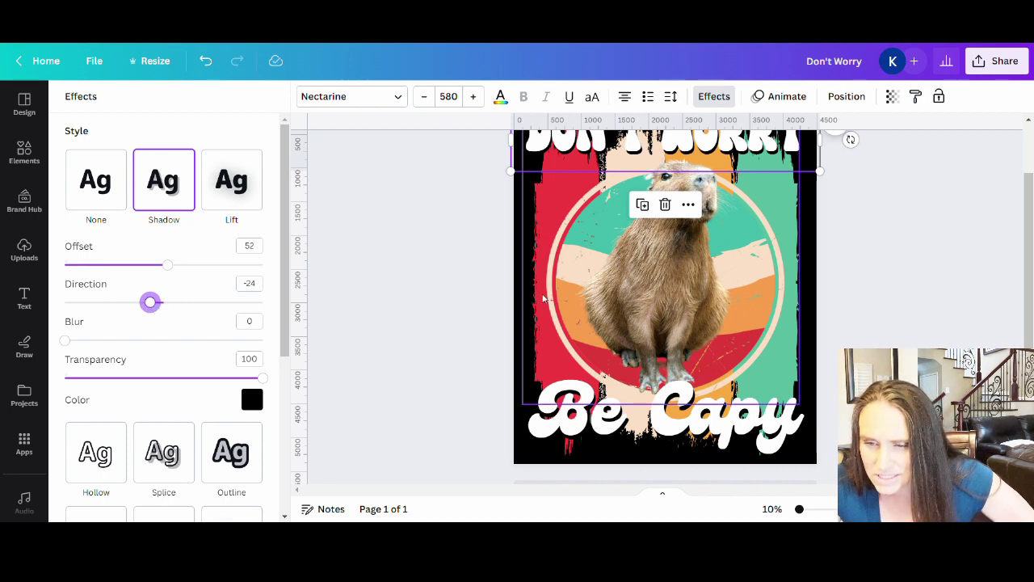
{"action": "scroll", "coordinate": [942, 296], "scroll_direction": "up", "scroll_amount": 1}
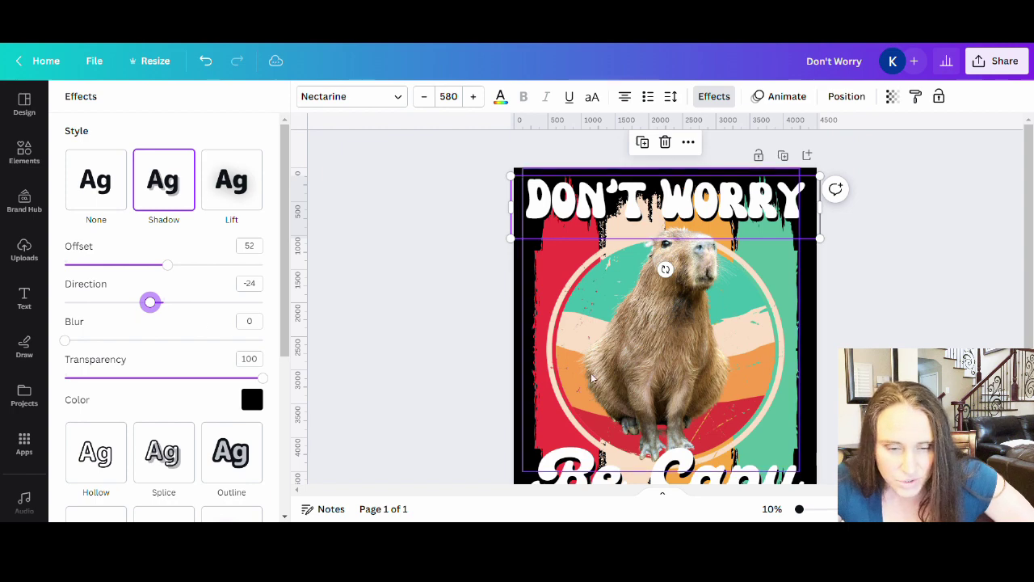
{"action": "scroll", "coordinate": [739, 357], "scroll_direction": "down", "scroll_amount": 3}
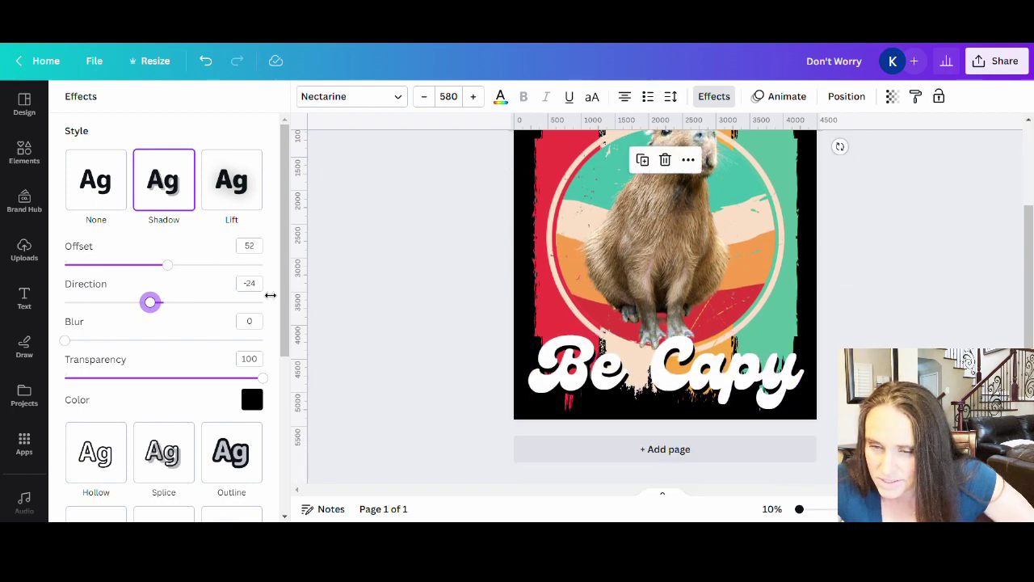
{"action": "left_click_drag", "start_coordinate": [151, 302], "coordinate": [145, 303]}
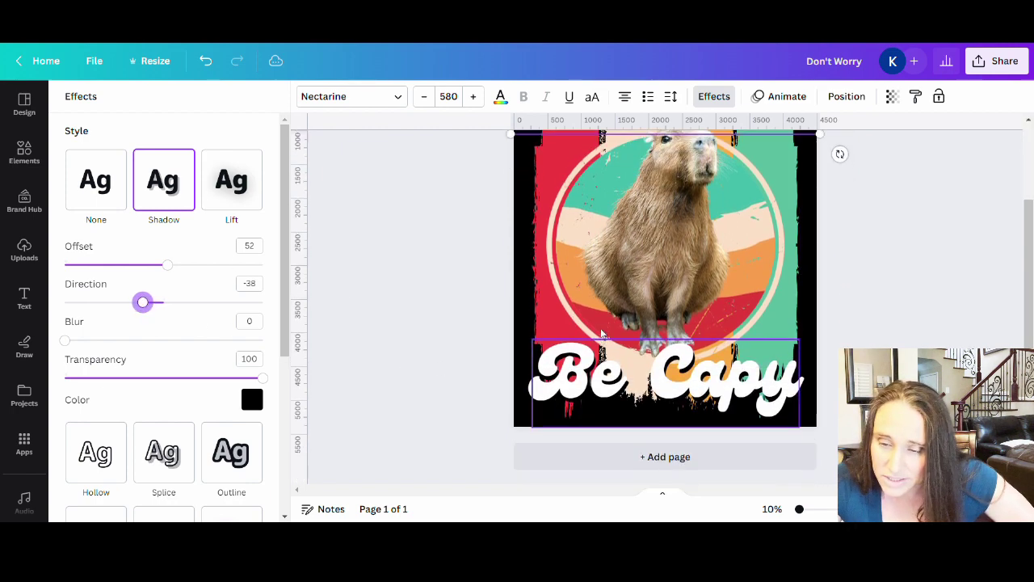
{"action": "scroll", "coordinate": [600, 334], "scroll_direction": "up", "scroll_amount": 3}
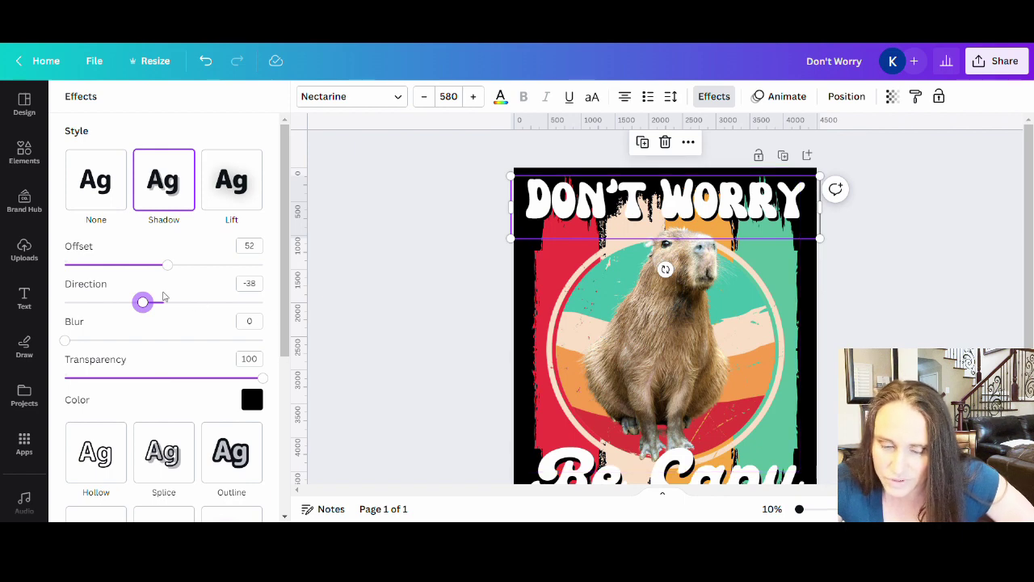
{"action": "left_click_drag", "start_coordinate": [146, 301], "coordinate": [138, 301]}
- Return the title shadow to direction -45 and raise its offset to about 66
{"action": "left_click_drag", "start_coordinate": [169, 264], "coordinate": [190, 267]}
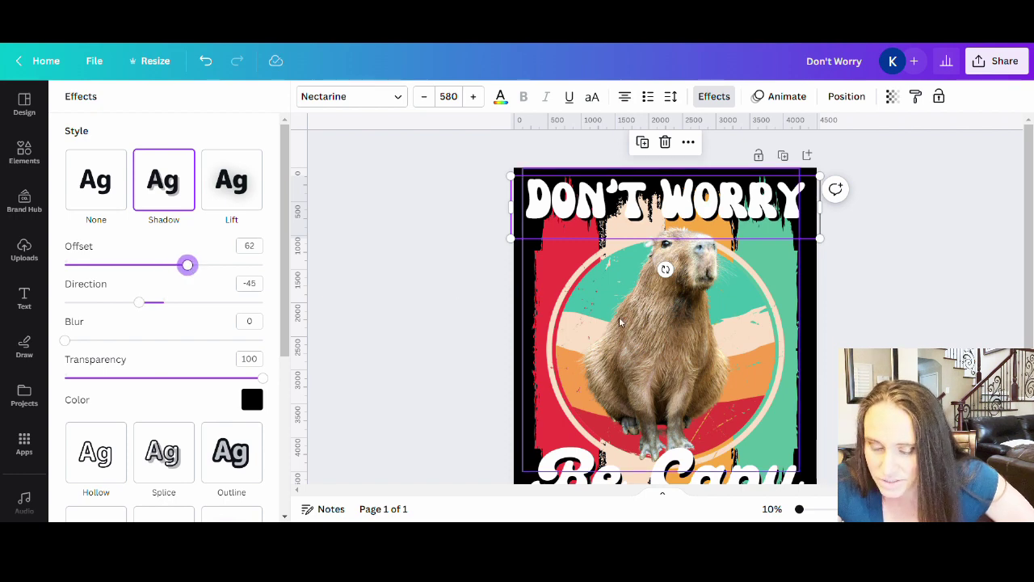
{"action": "scroll", "coordinate": [637, 420], "scroll_direction": "down", "scroll_amount": 2}
{"action": "left_click", "coordinate": [637, 420]}
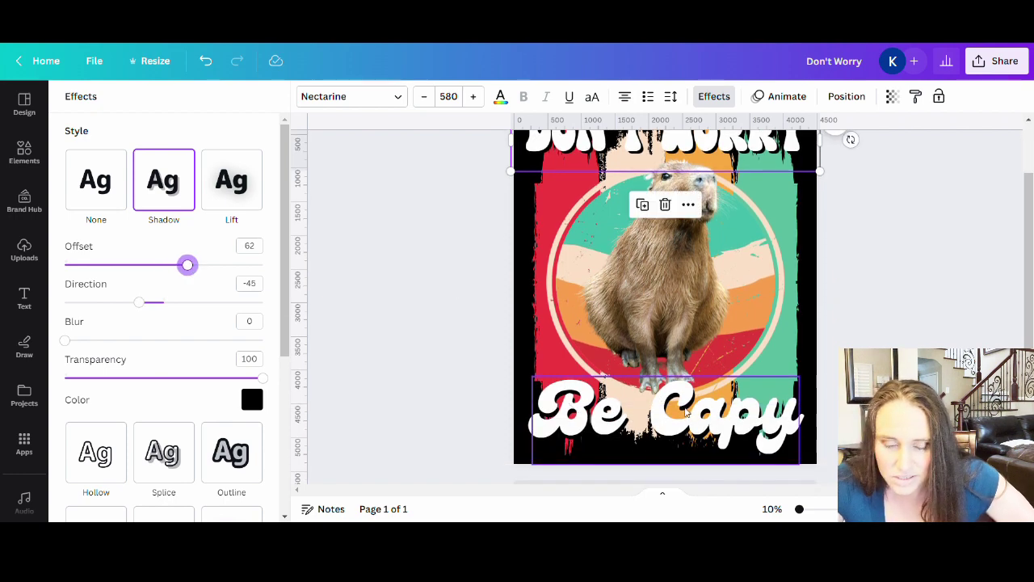
{"action": "scroll", "coordinate": [840, 194], "scroll_direction": "up", "scroll_amount": 2}
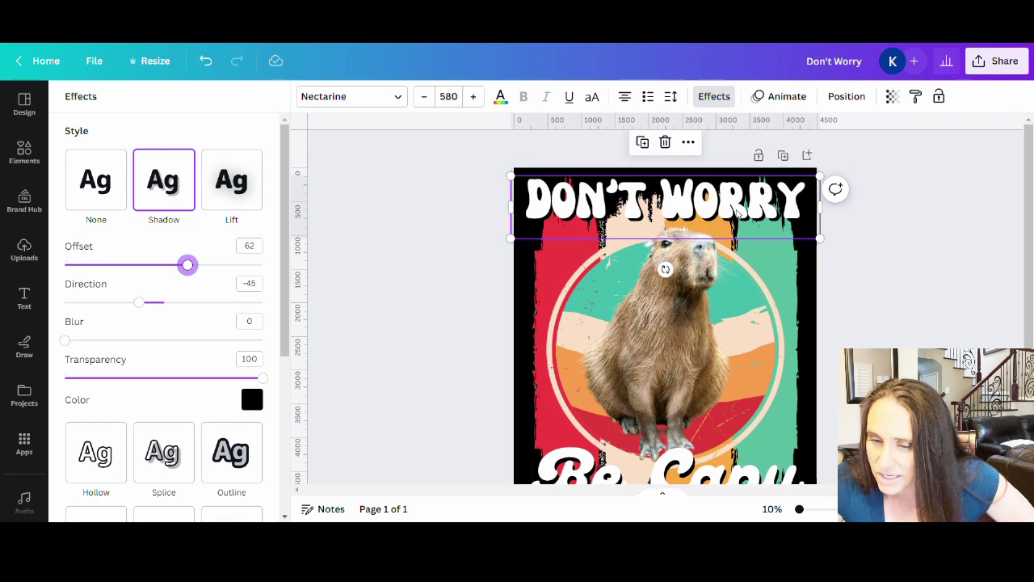
{"action": "left_click_drag", "start_coordinate": [187, 266], "coordinate": [197, 269]}
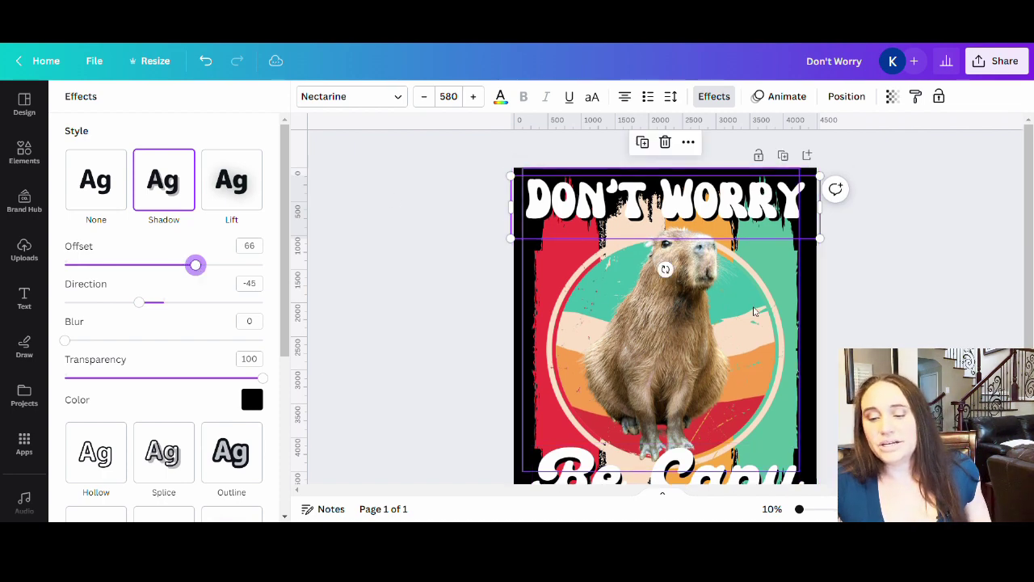
{"action": "left_click", "coordinate": [881, 323]}
- Try beige and then peach text colours on the DON'T WORRY title
{"action": "scroll", "coordinate": [943, 347], "scroll_direction": "down", "scroll_amount": 2}
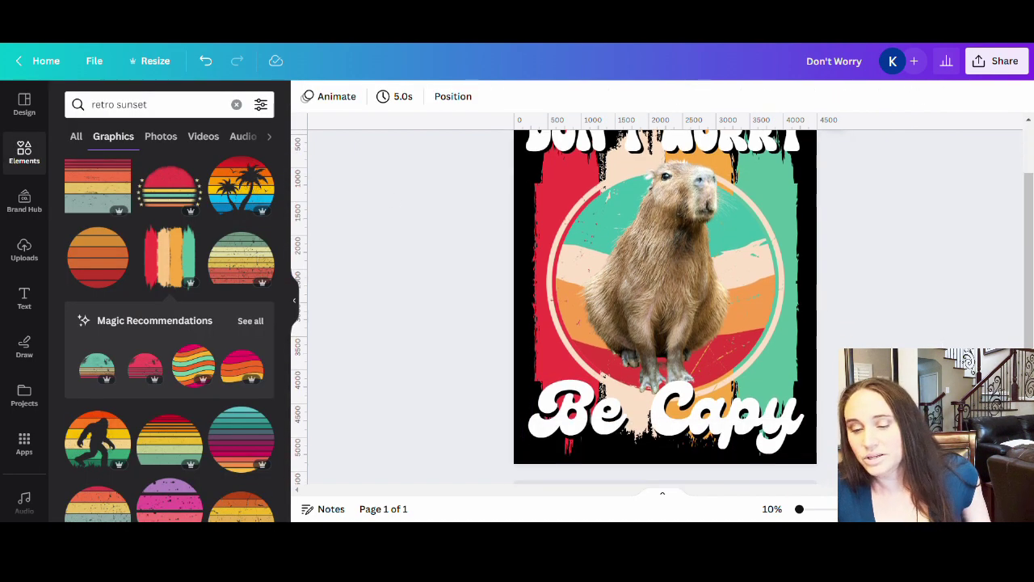
{"action": "scroll", "coordinate": [942, 347], "scroll_direction": "up", "scroll_amount": 2}
{"action": "scroll", "coordinate": [943, 348], "scroll_direction": "down", "scroll_amount": 3}
{"action": "scroll", "coordinate": [665, 307], "scroll_direction": "up", "scroll_amount": 2}
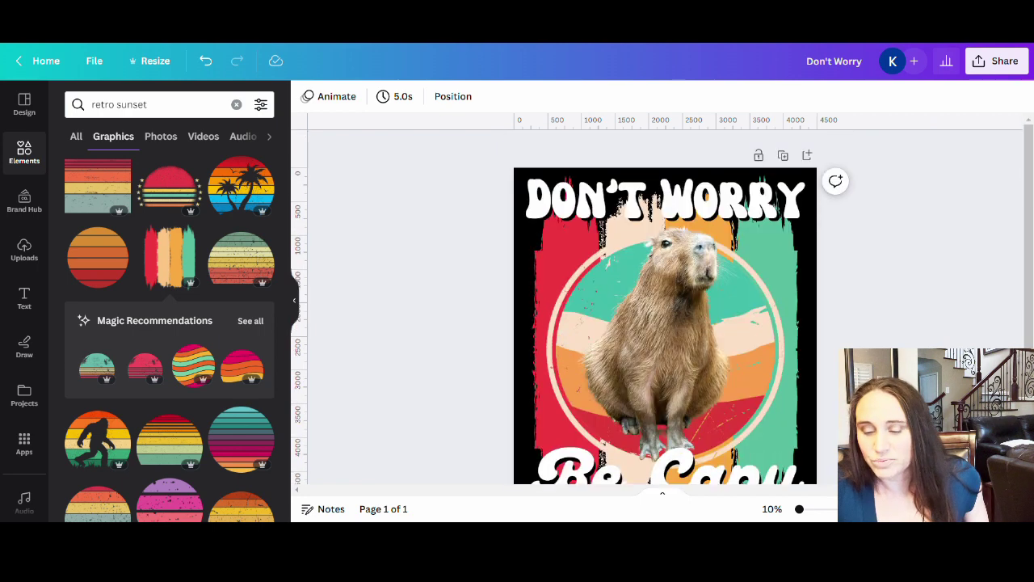
{"action": "scroll", "coordinate": [894, 276], "scroll_direction": "down", "scroll_amount": 2}
{"action": "scroll", "coordinate": [894, 276], "scroll_direction": "up", "scroll_amount": 2}
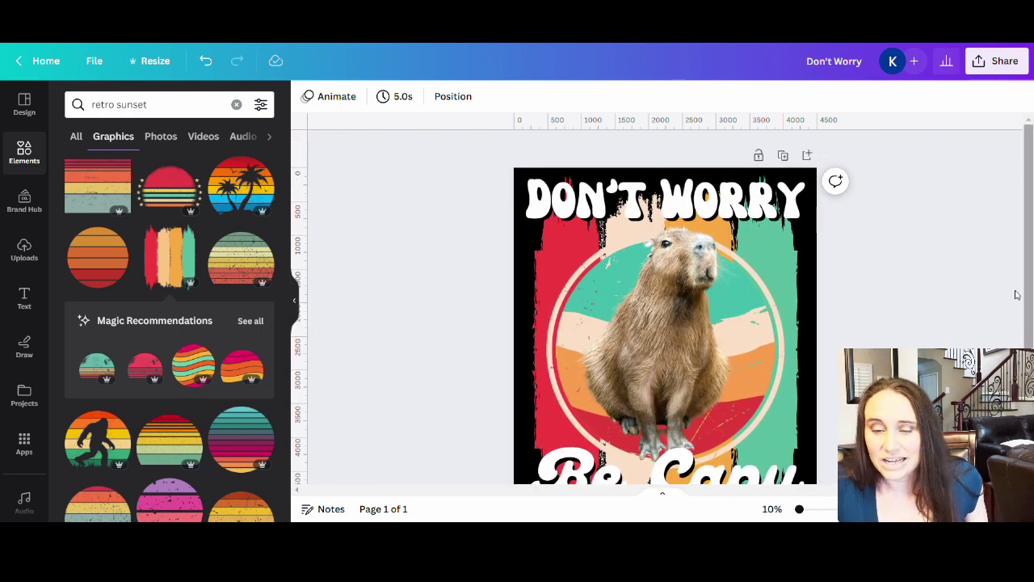
{"action": "scroll", "coordinate": [894, 277], "scroll_direction": "down", "scroll_amount": 3}
{"action": "scroll", "coordinate": [894, 270], "scroll_direction": "up", "scroll_amount": 3}
{"action": "left_click", "coordinate": [727, 198]}
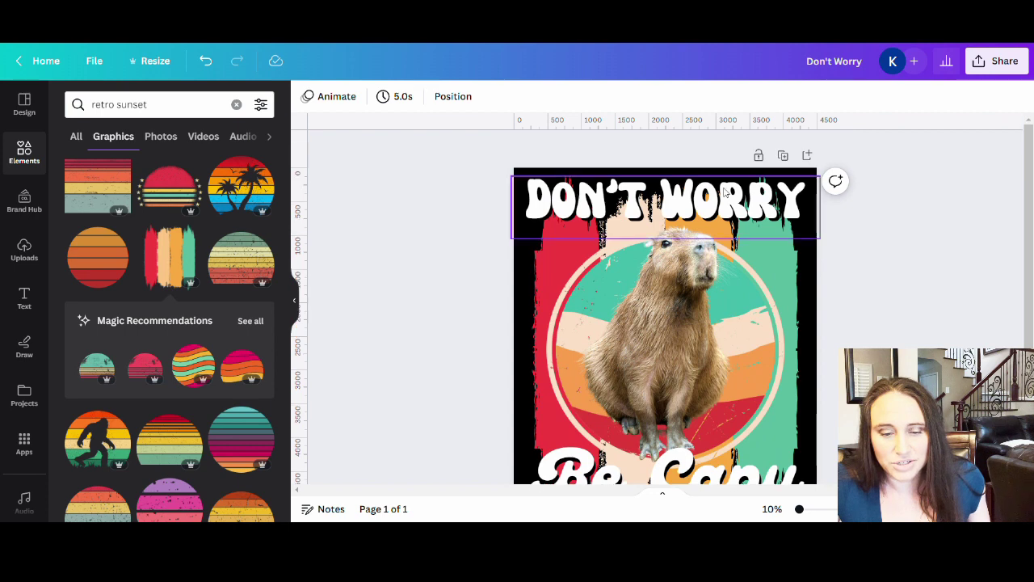
{"action": "left_click", "coordinate": [500, 97]}
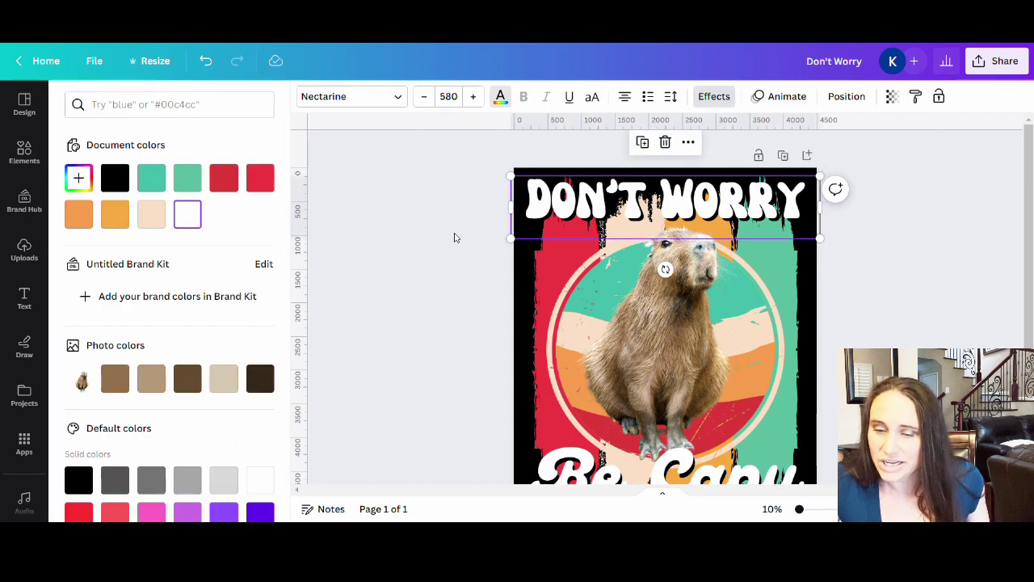
{"action": "left_click", "coordinate": [223, 380]}
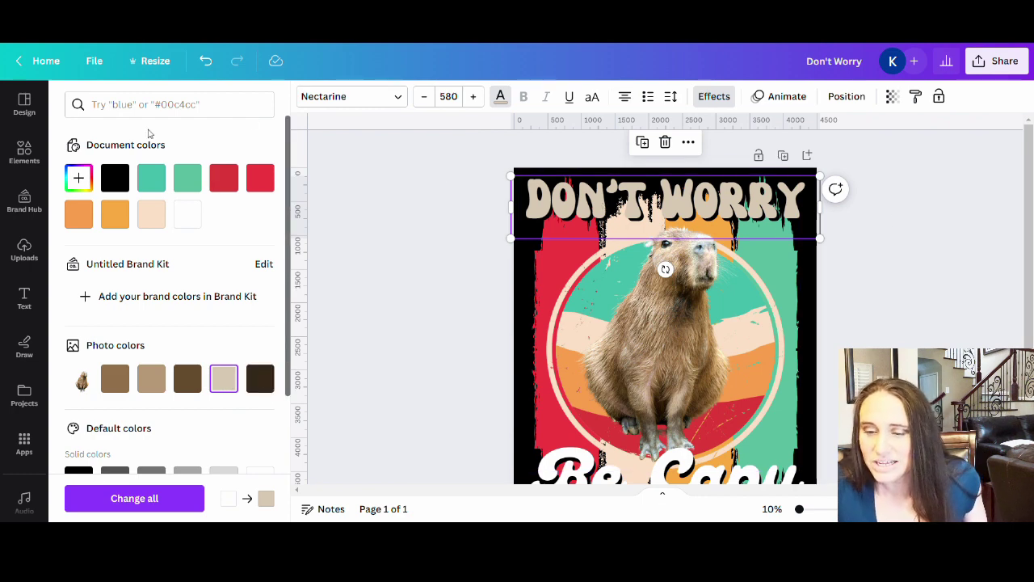
{"action": "left_click", "coordinate": [148, 219]}
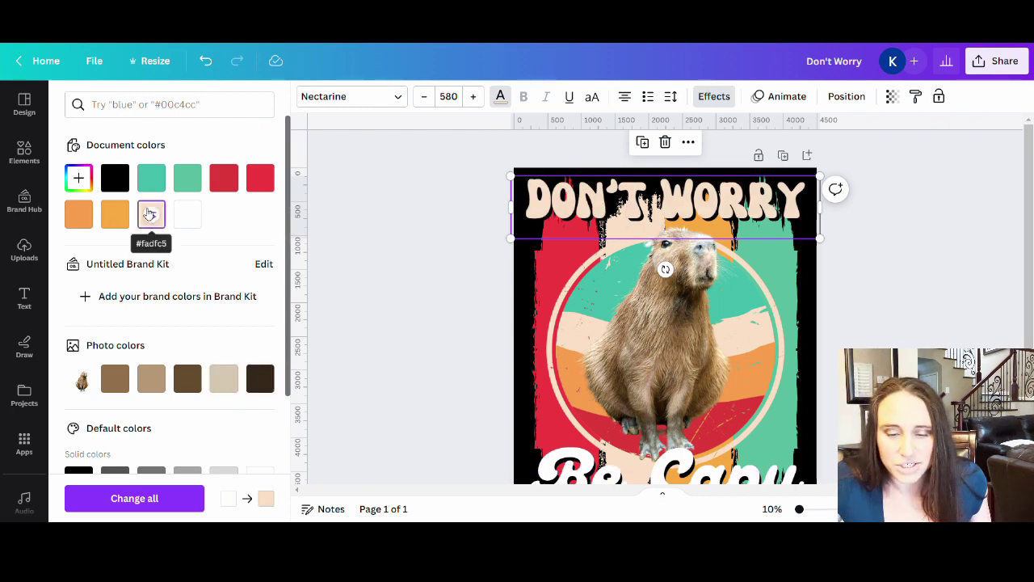
- Sample the almost-white colour #EDF2F0 from the design for the title text
{"action": "left_click", "coordinate": [80, 177]}
{"action": "left_click", "coordinate": [250, 315]}
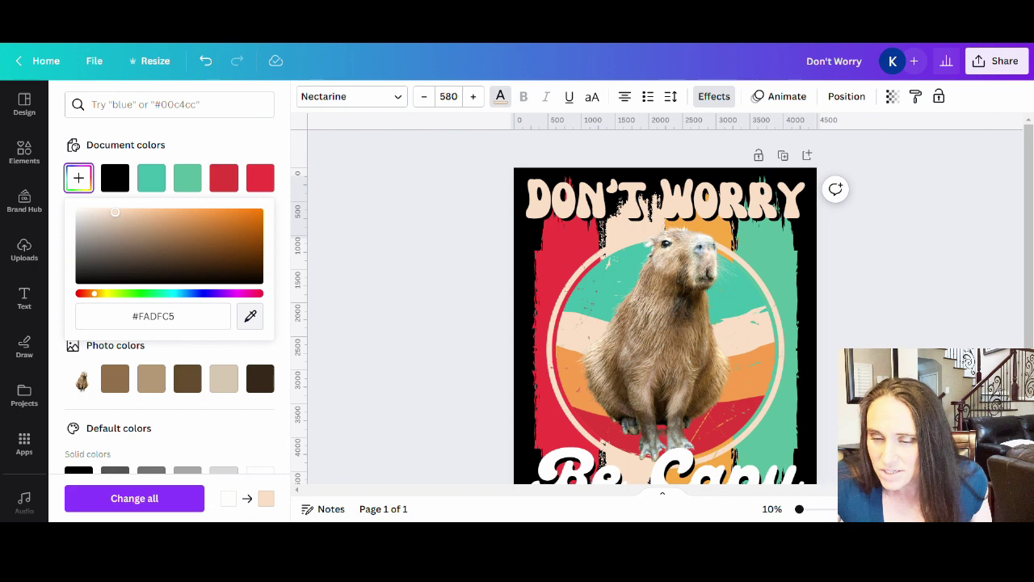
{"action": "left_click", "coordinate": [642, 323]}
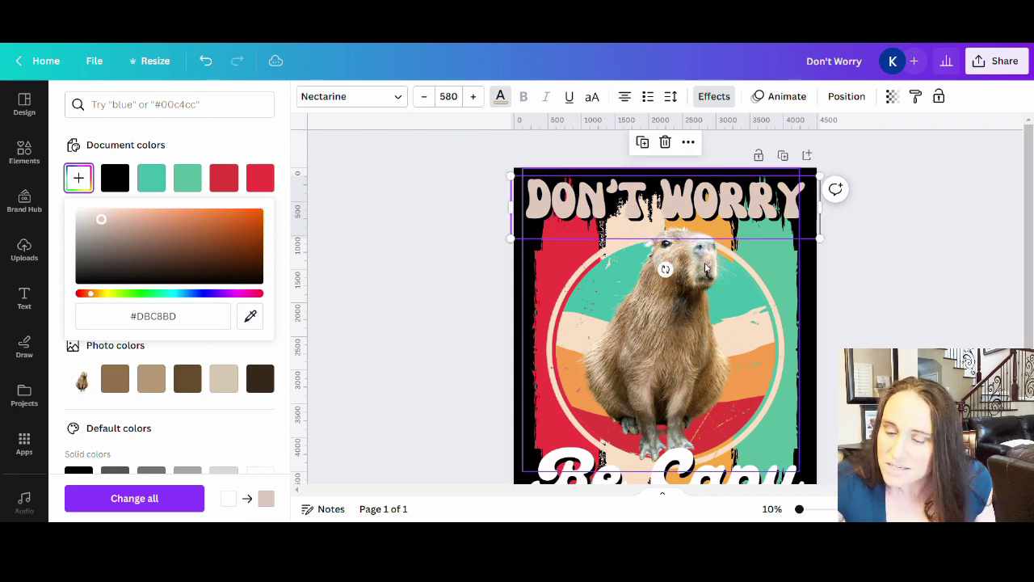
{"action": "left_click", "coordinate": [251, 316]}
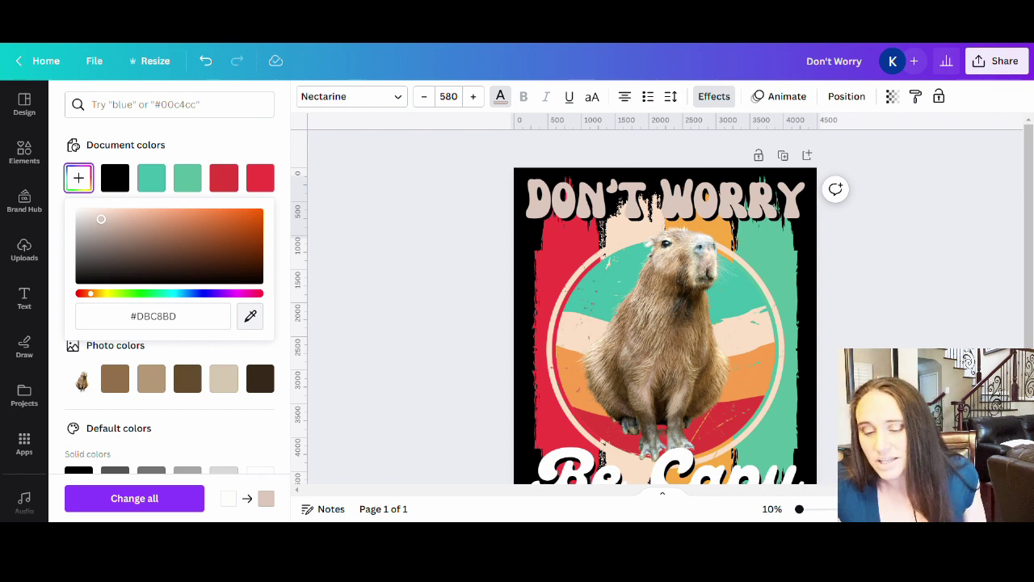
{"action": "left_click", "coordinate": [705, 244]}
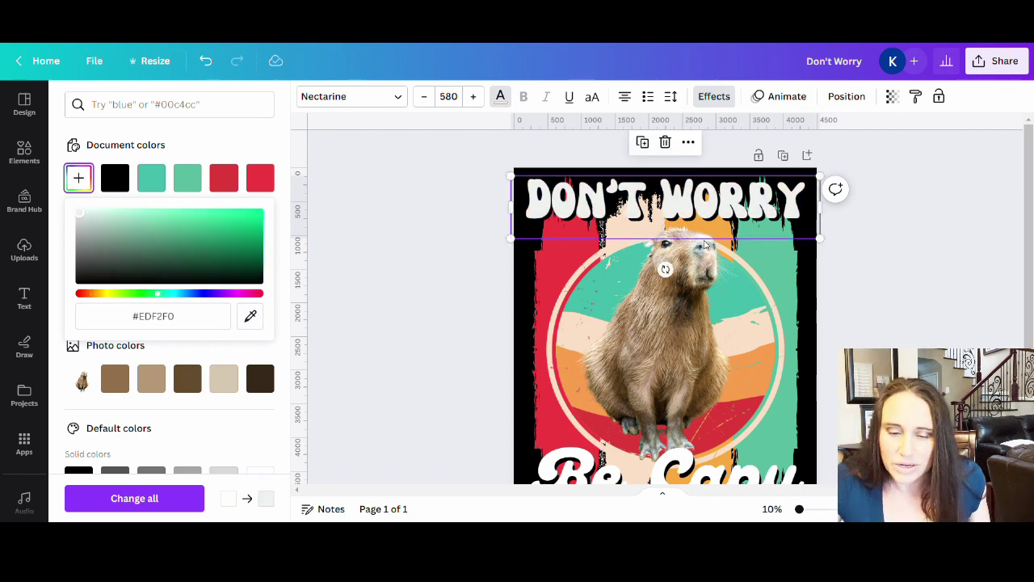
{"action": "scroll", "coordinate": [219, 369], "scroll_direction": "down", "scroll_amount": 3}
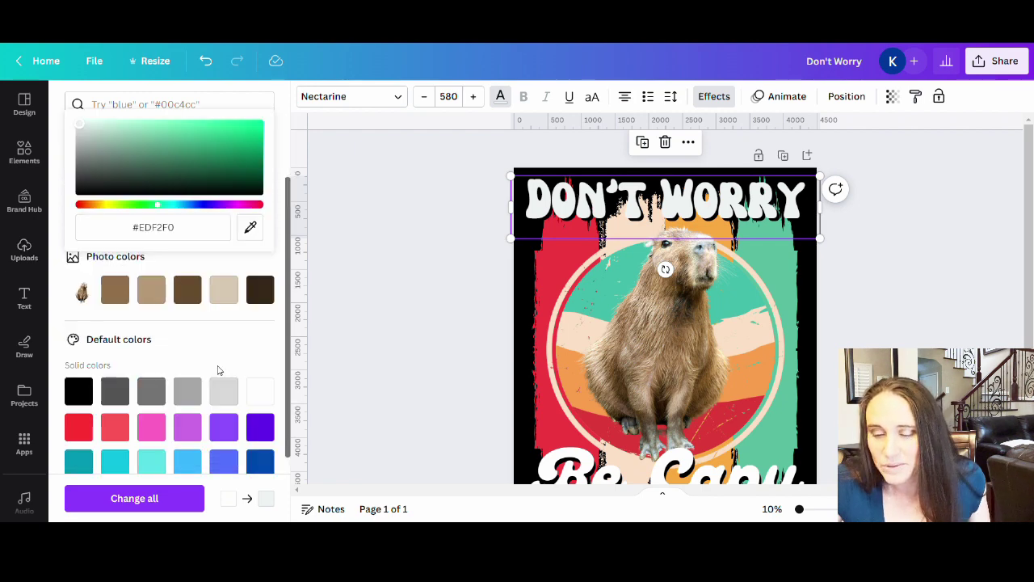
{"action": "left_click", "coordinate": [884, 337]}
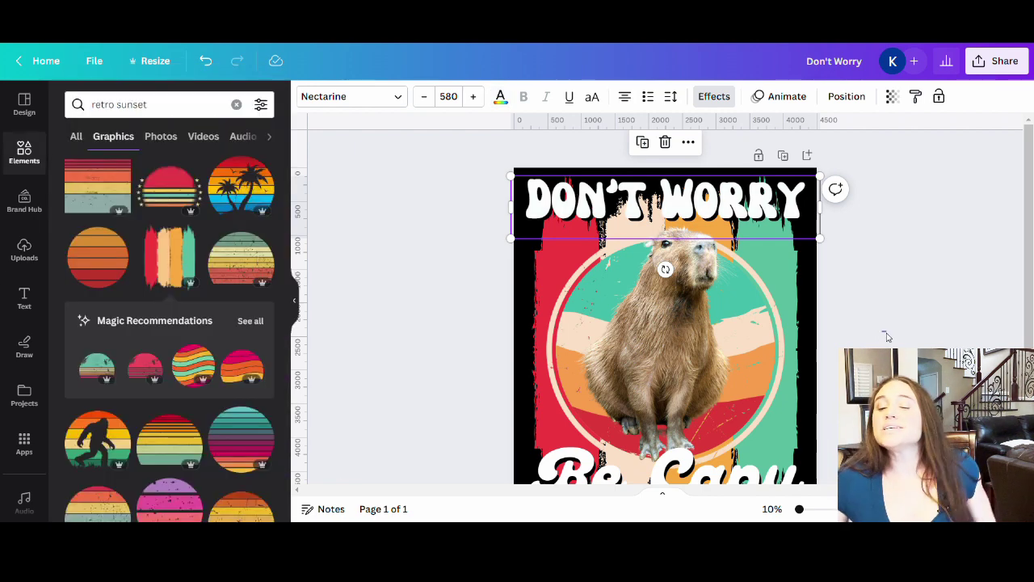
{"action": "scroll", "coordinate": [844, 333], "scroll_direction": "down", "scroll_amount": 3}
{"action": "scroll", "coordinate": [844, 334], "scroll_direction": "up", "scroll_amount": 3}
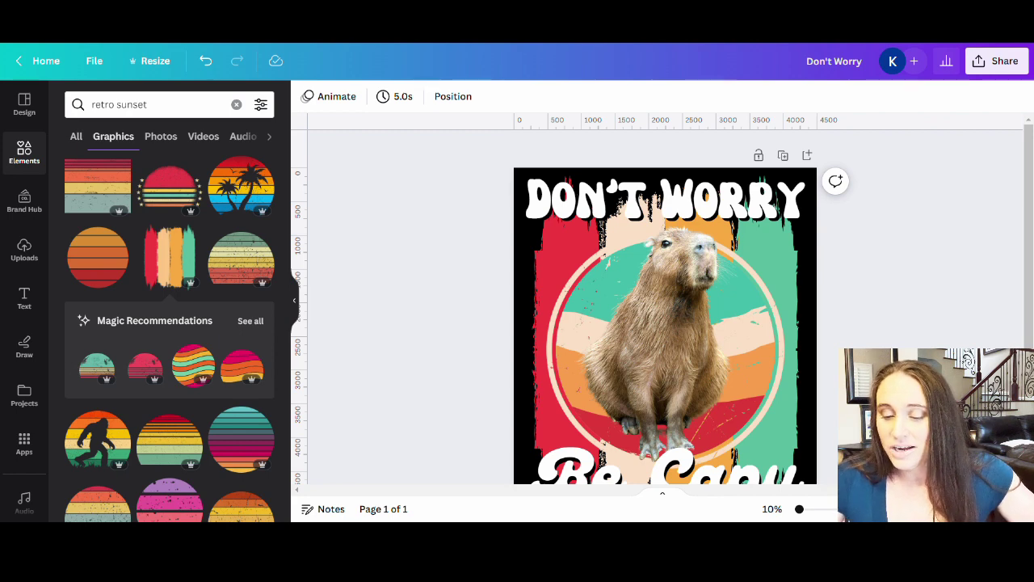
{"action": "scroll", "coordinate": [912, 233], "scroll_direction": "down", "scroll_amount": 2}
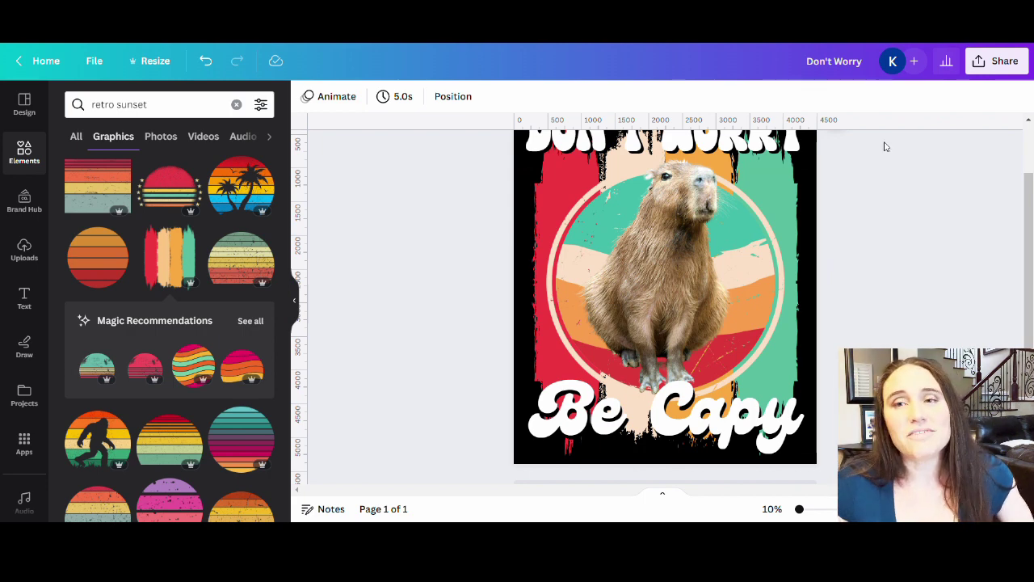
{"action": "scroll", "coordinate": [878, 166], "scroll_direction": "up", "scroll_amount": 1}
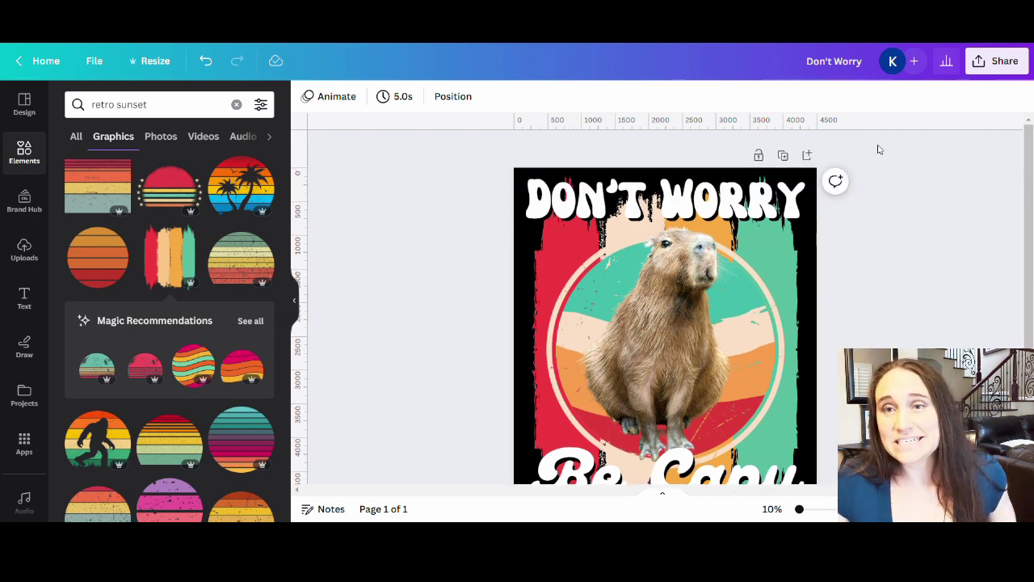